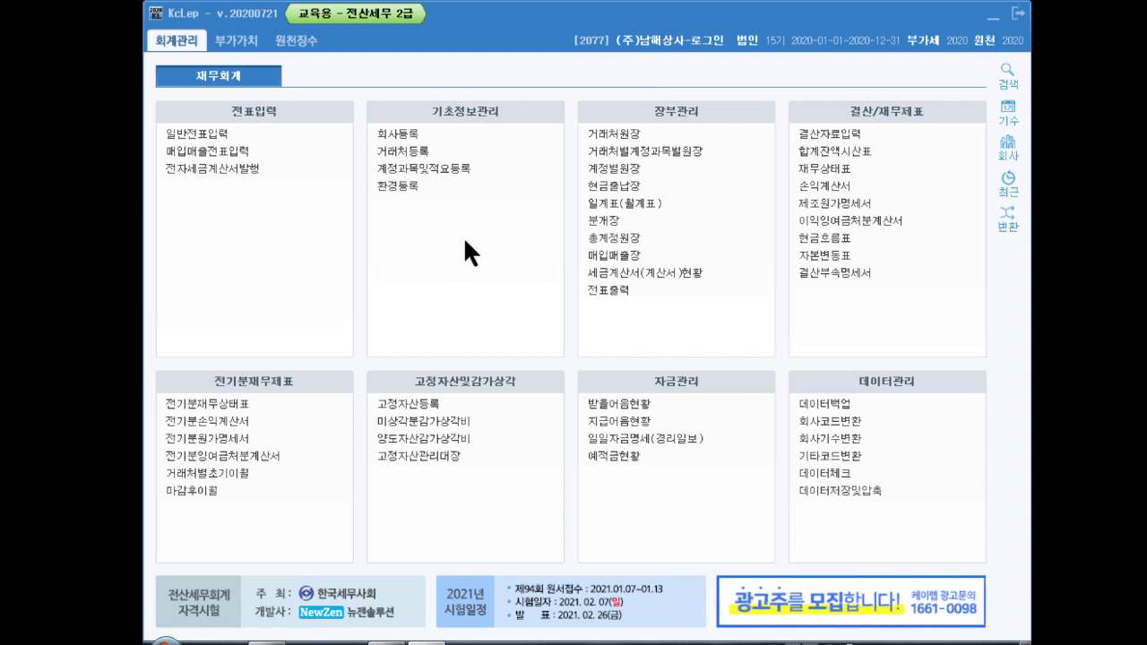
Open the purchase/sales slip entry (매입매출전표입력) and set the entry date to June 30, 2020
left_click(215, 149)
type("06")
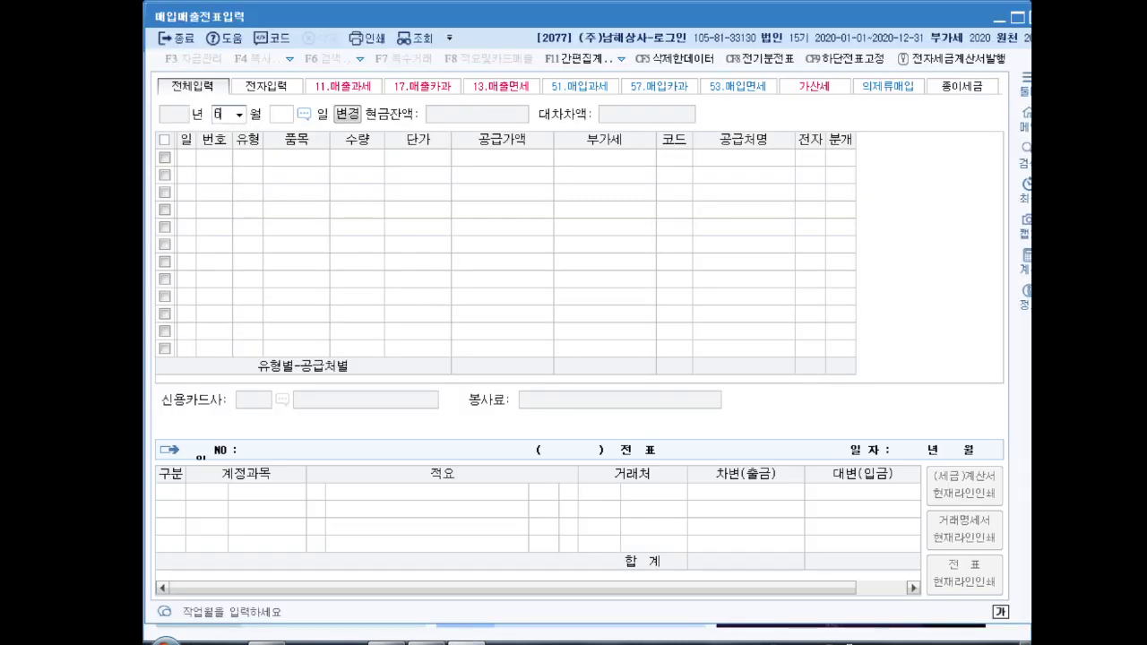
key("Return")
type("30")
key("Return")
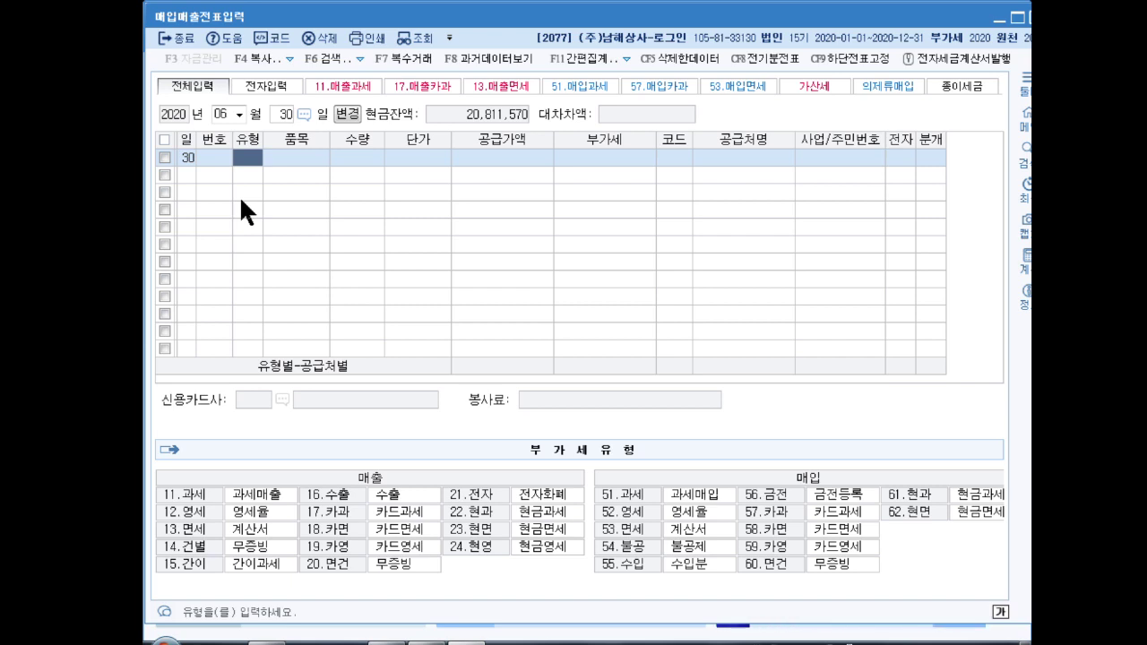
Enter a tax-exempt purchase line of type 53 (면세) for item 사과 with a supply amount of 212,000
type("13")
key("Return")
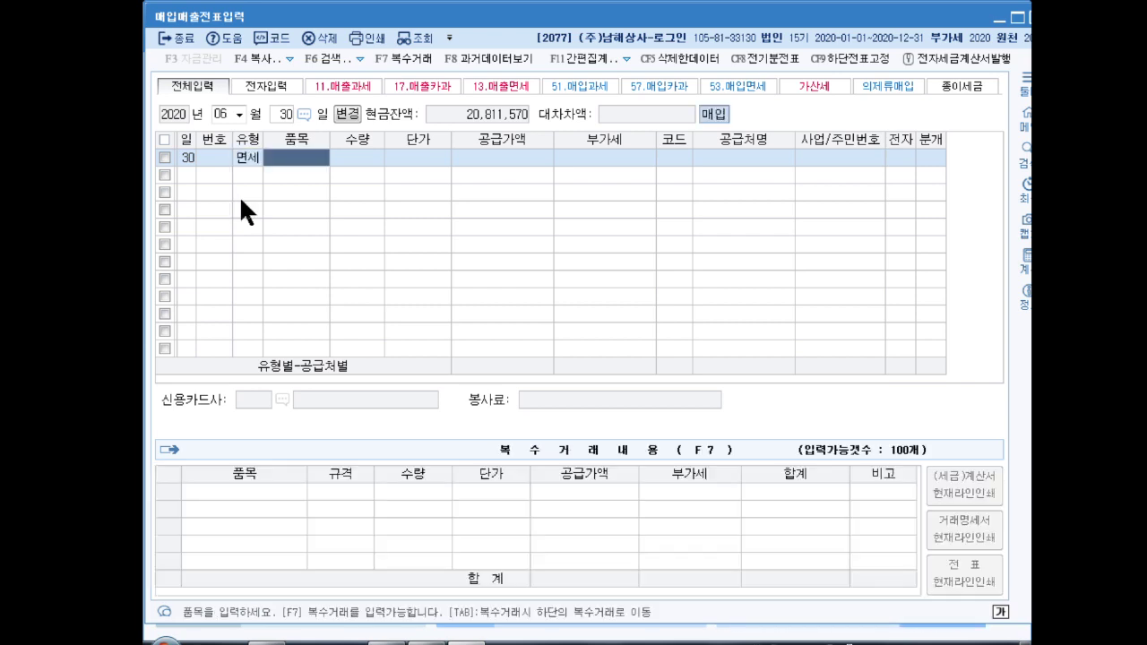
type("삭")
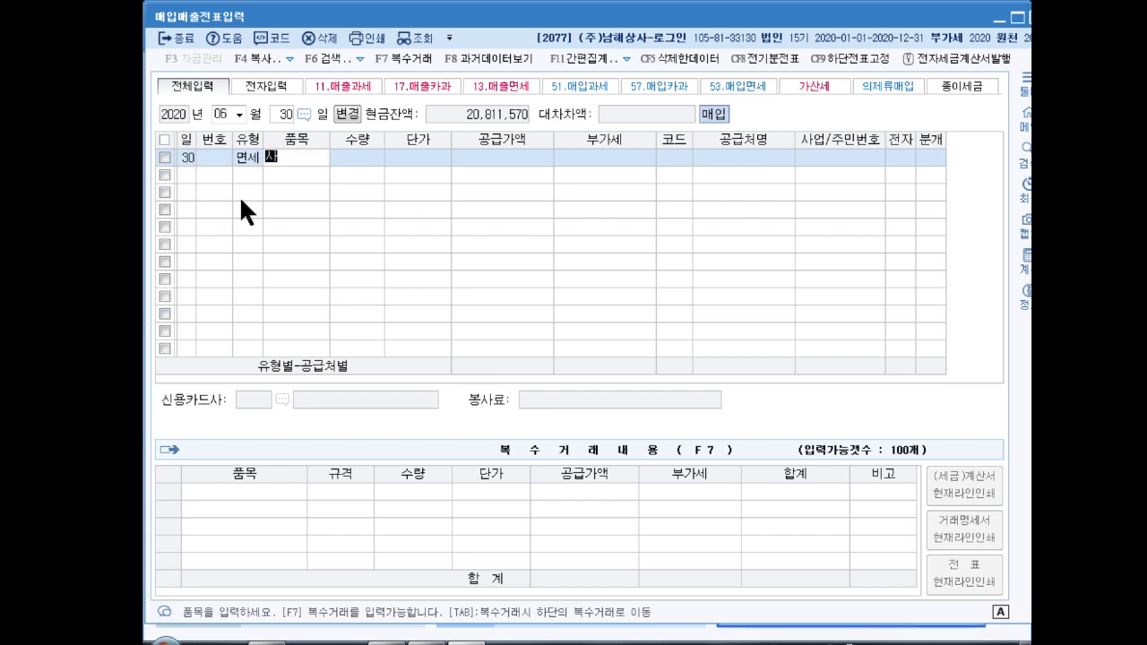
type("과")
key("Return")
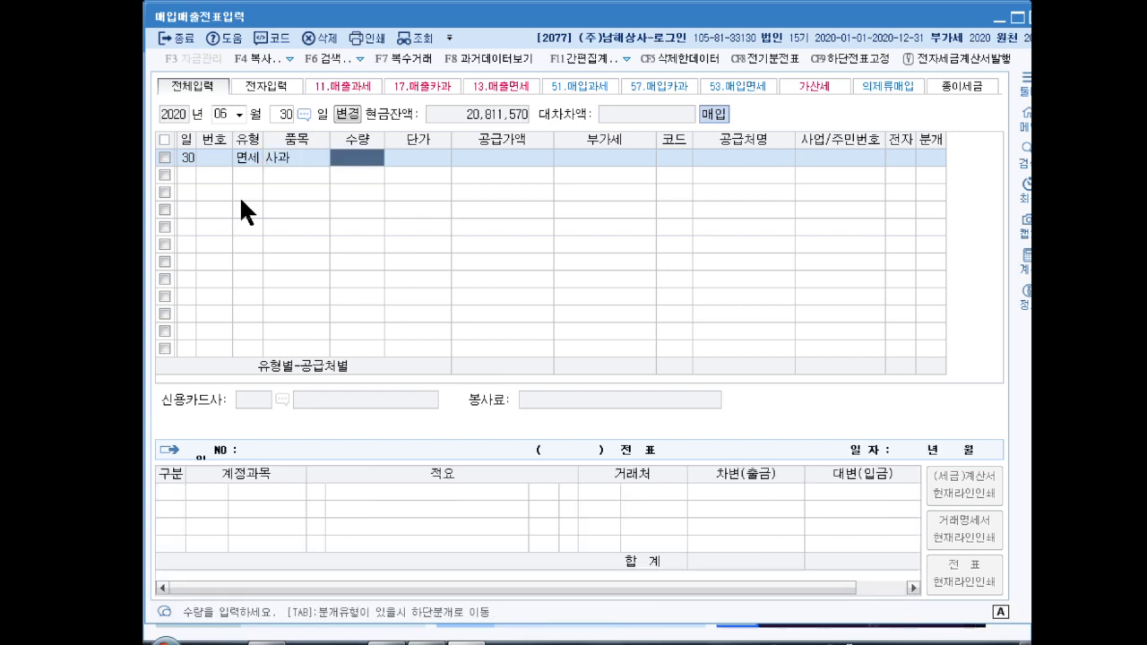
key("Return")
key("Return")
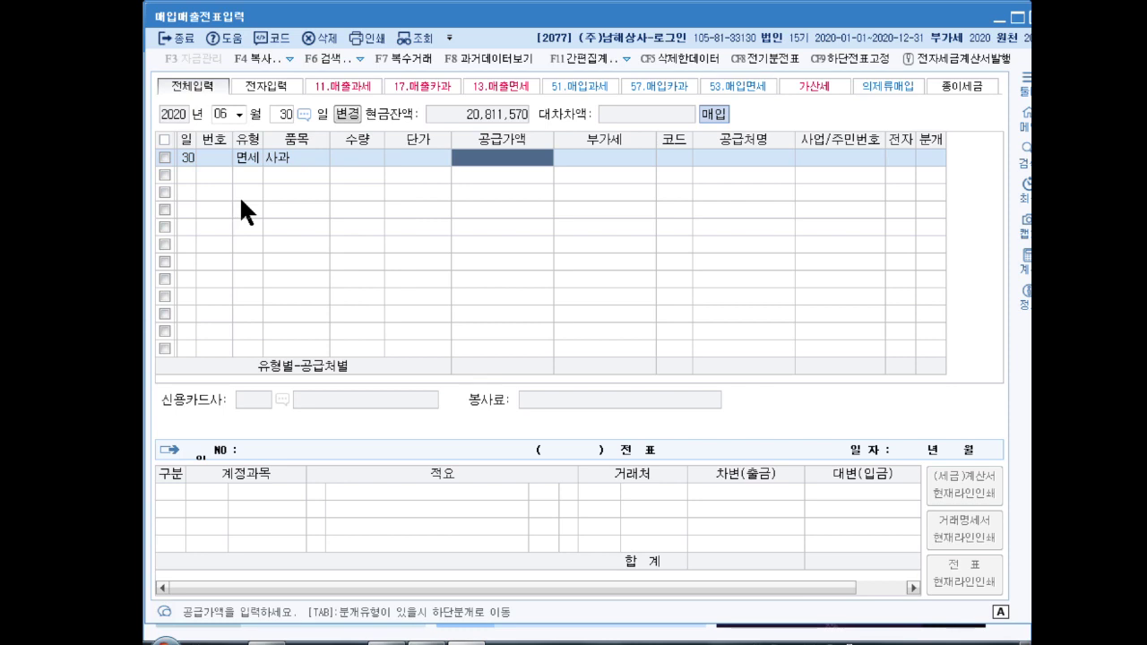
type("2120000")
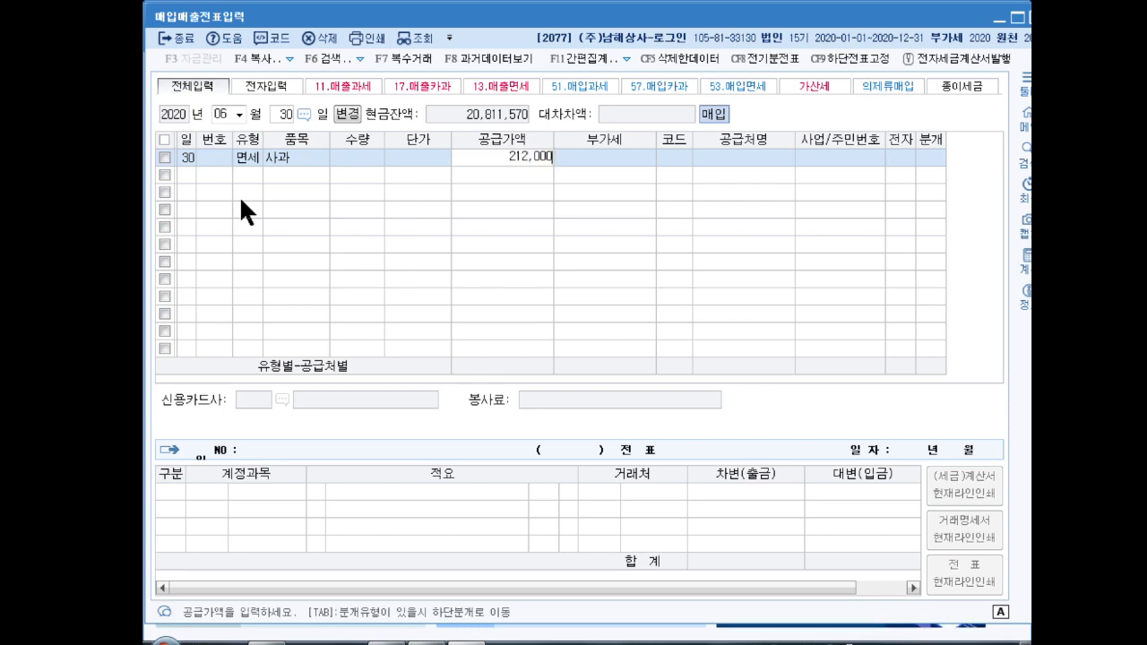
key("Return")
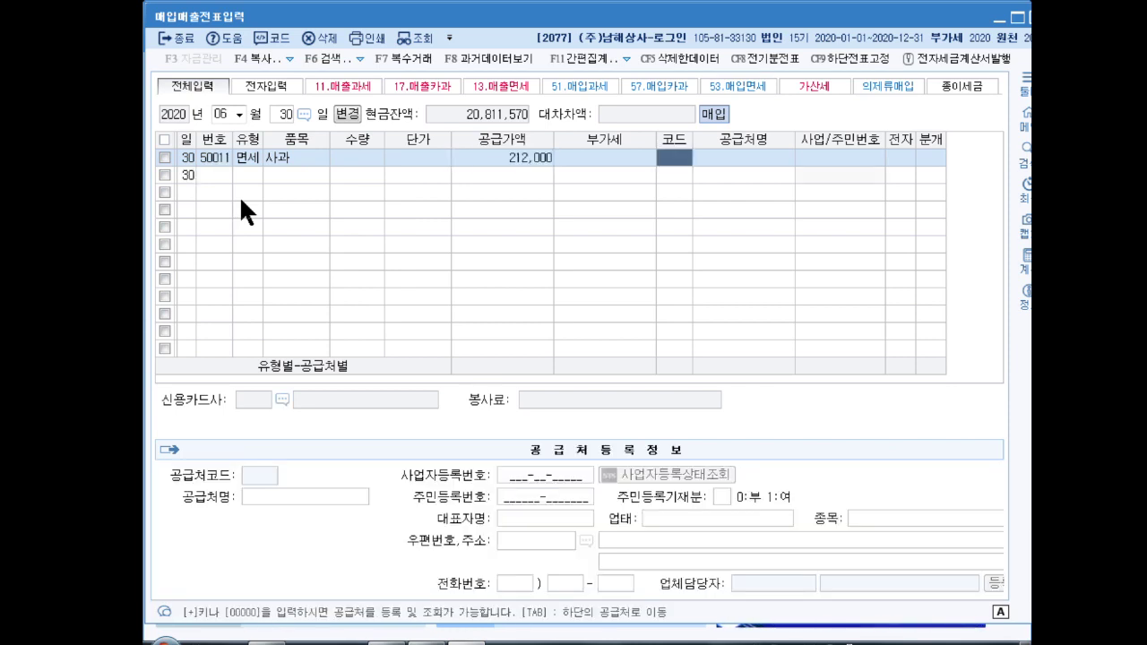
Look up 사과 in the vendor list and assign (주)사과농장 as the supplier of the 사과 purchase
key("F2")
type("사과")
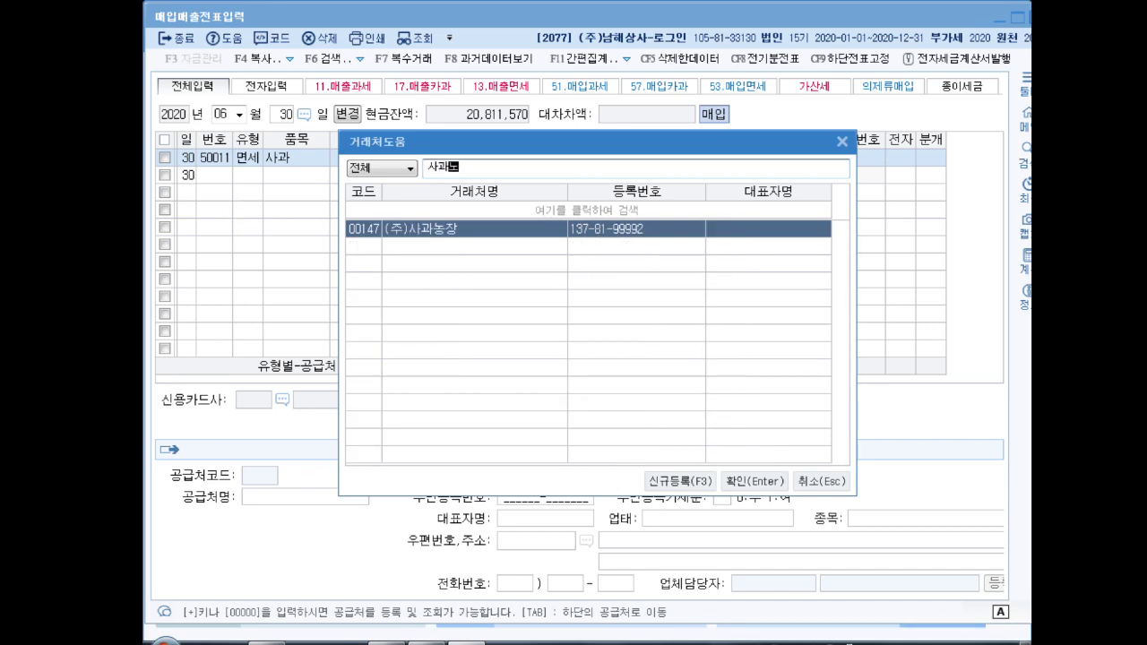
key("Return")
key("Return")
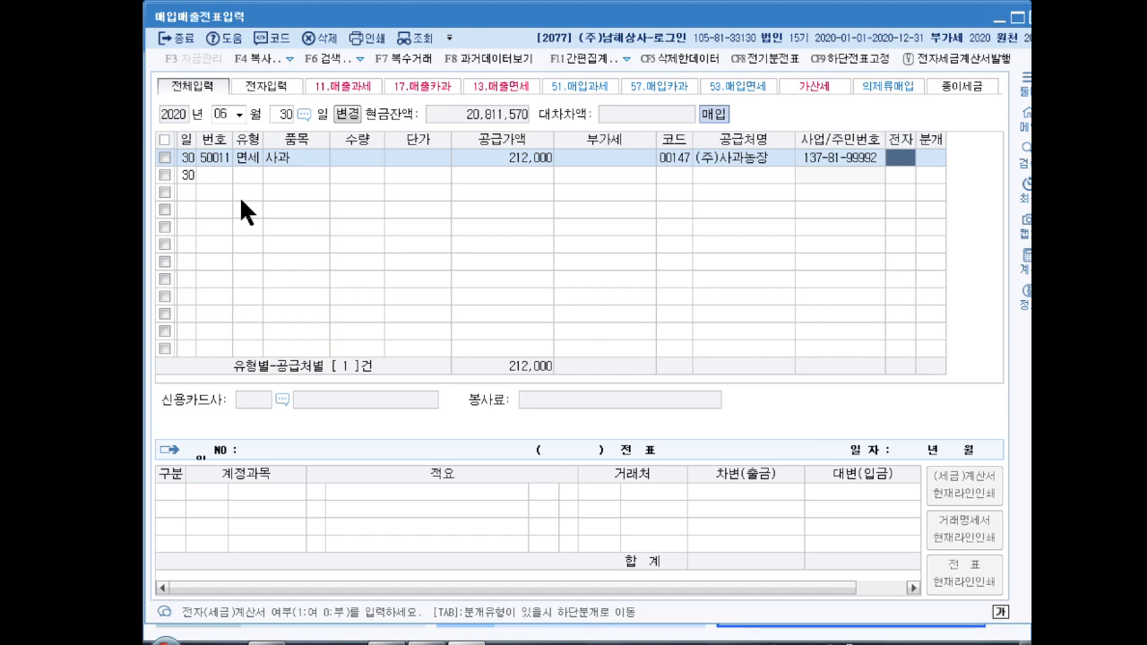
Mark the 사과 purchase as an electronic invoice (여) and set its journal type to cash (현금)
type("1")
key("Return")
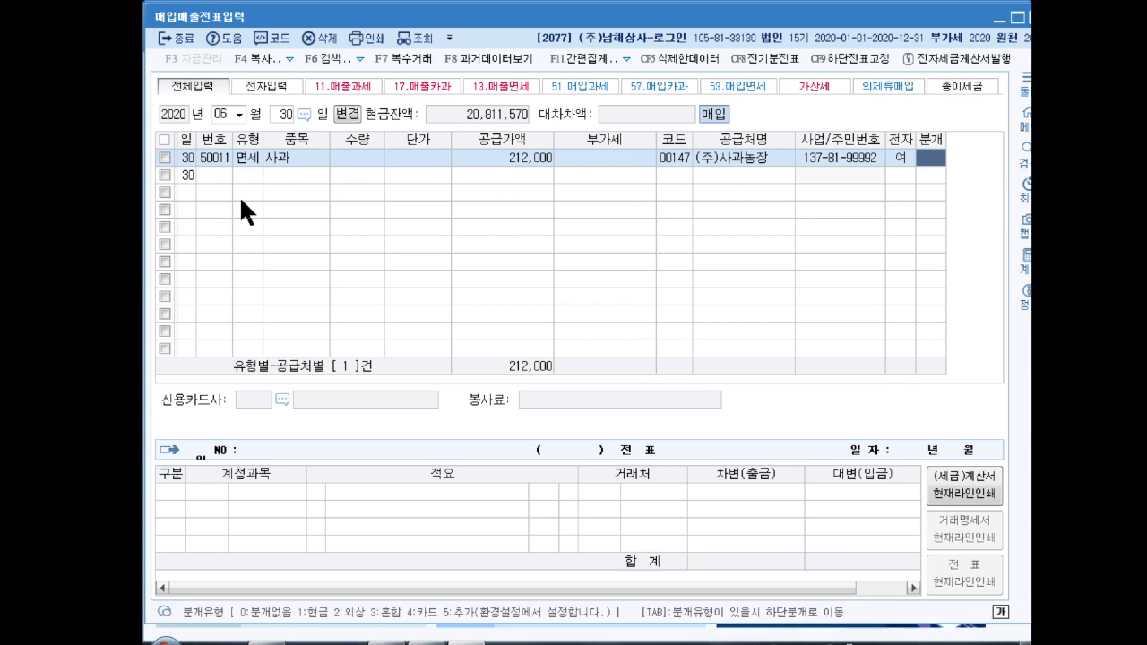
type("1")
key("Return")
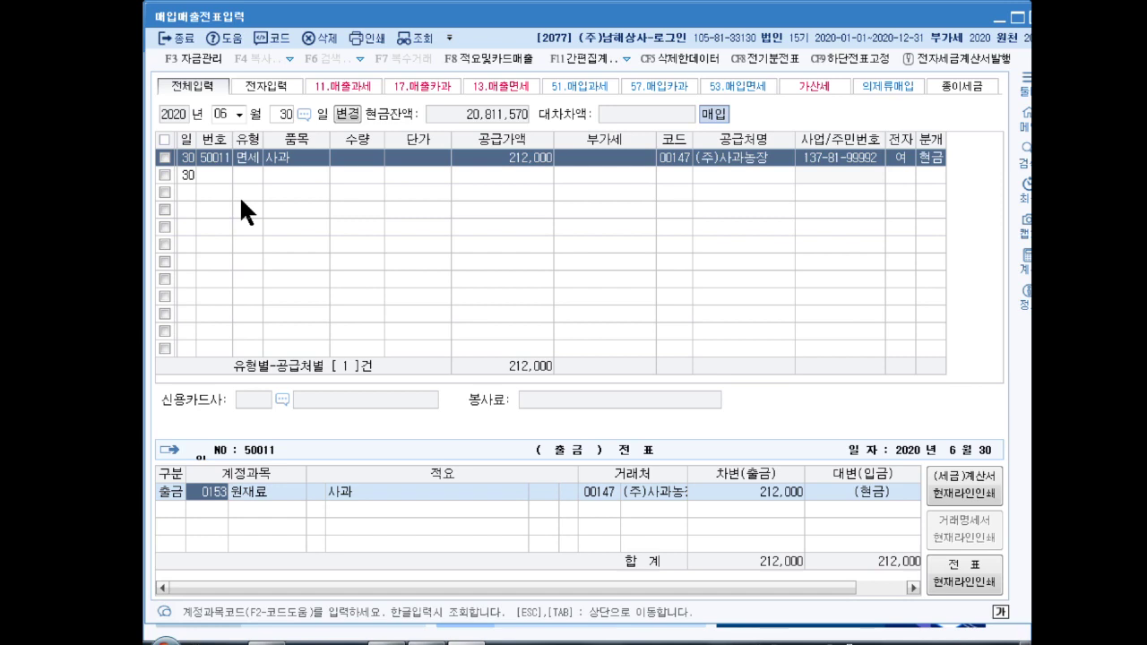
key("Escape")
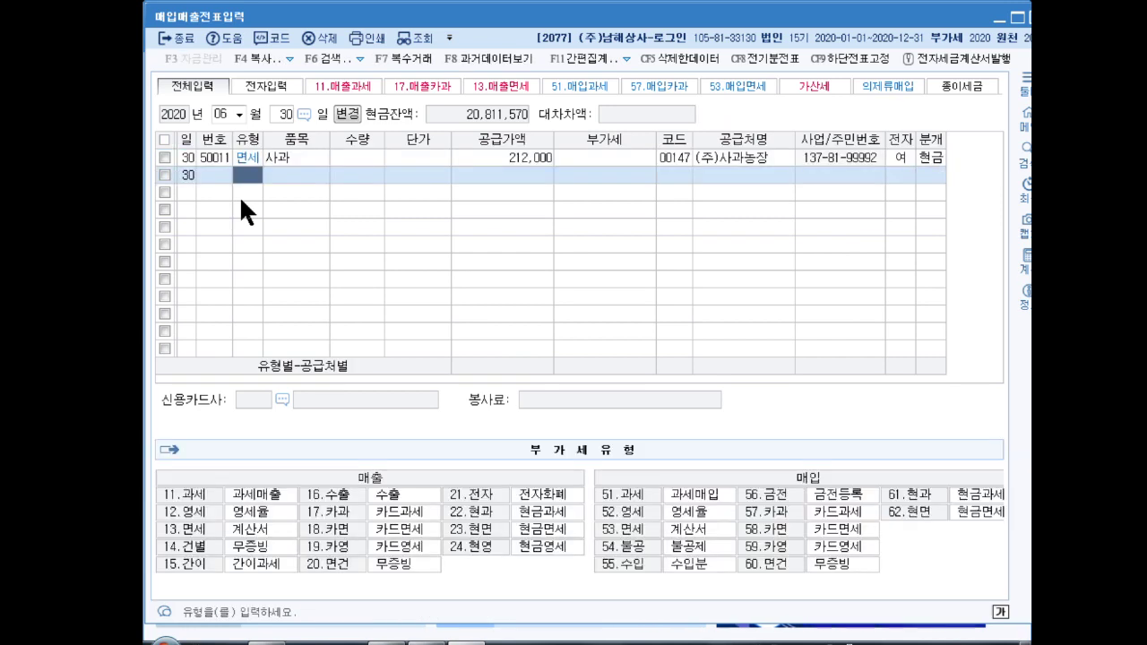
Assign summary code 06 (의제매입세액공제신고서 자동반영분) to the 원재료 line of the 사과 purchase's journal entry
left_click(296, 157)
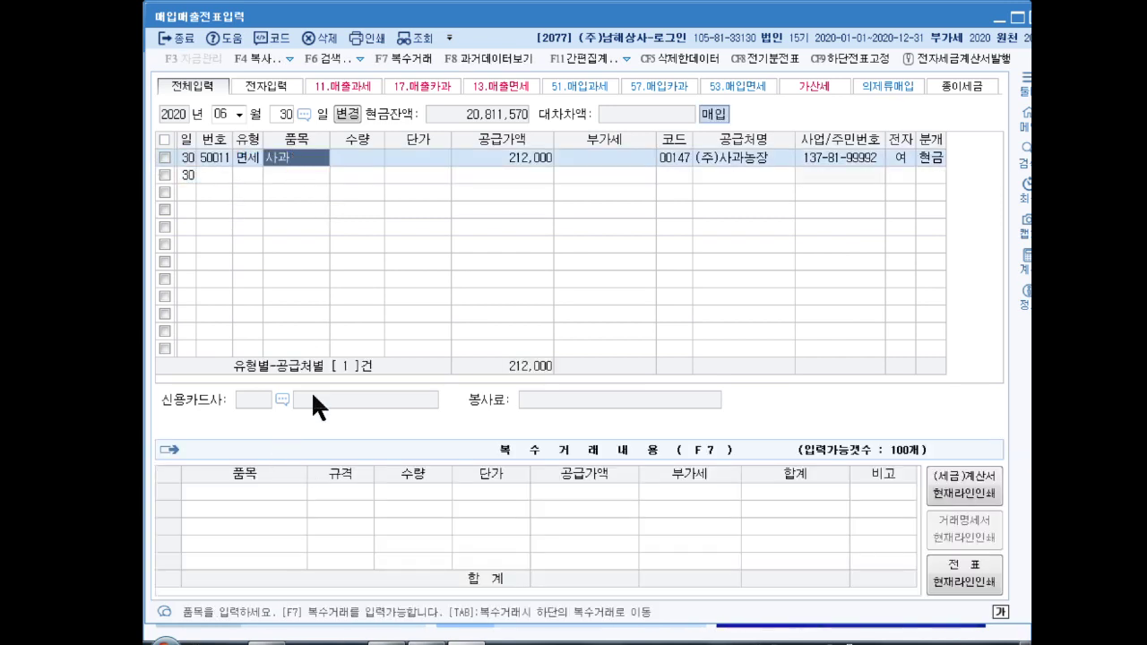
key("Return")
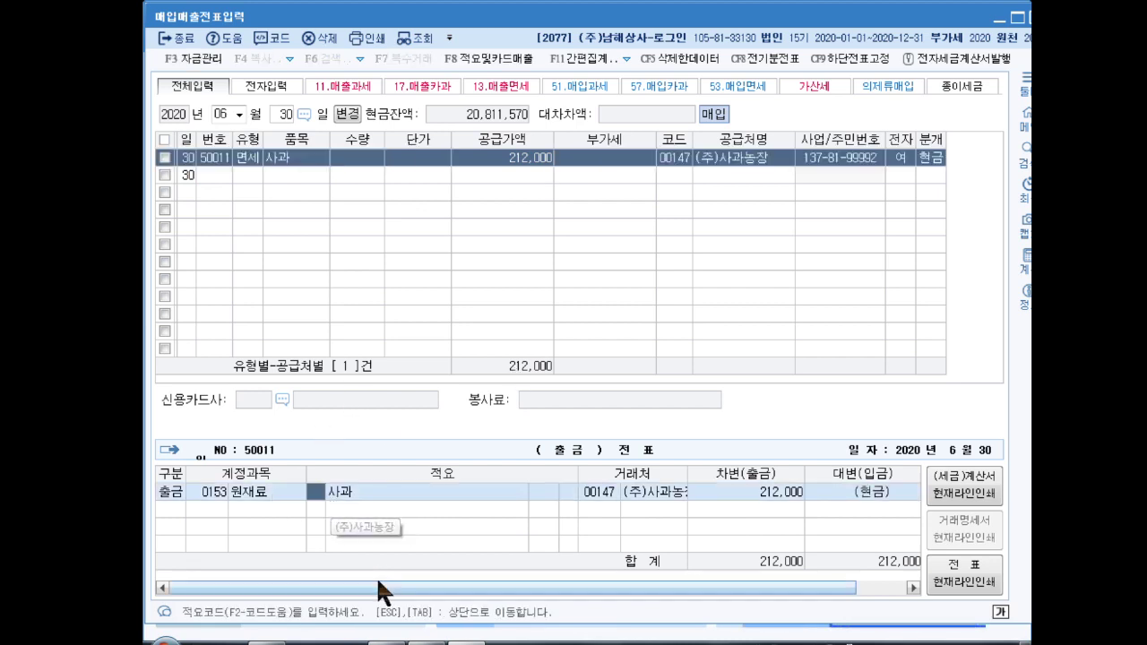
key("F2")
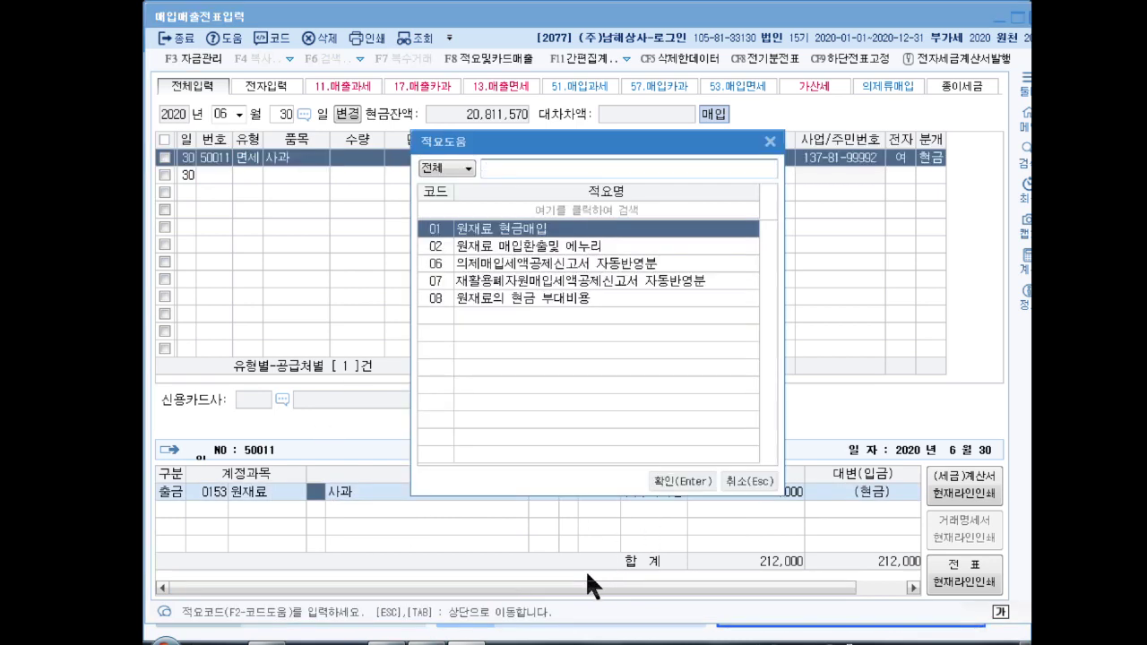
key("Down")
key("Down")
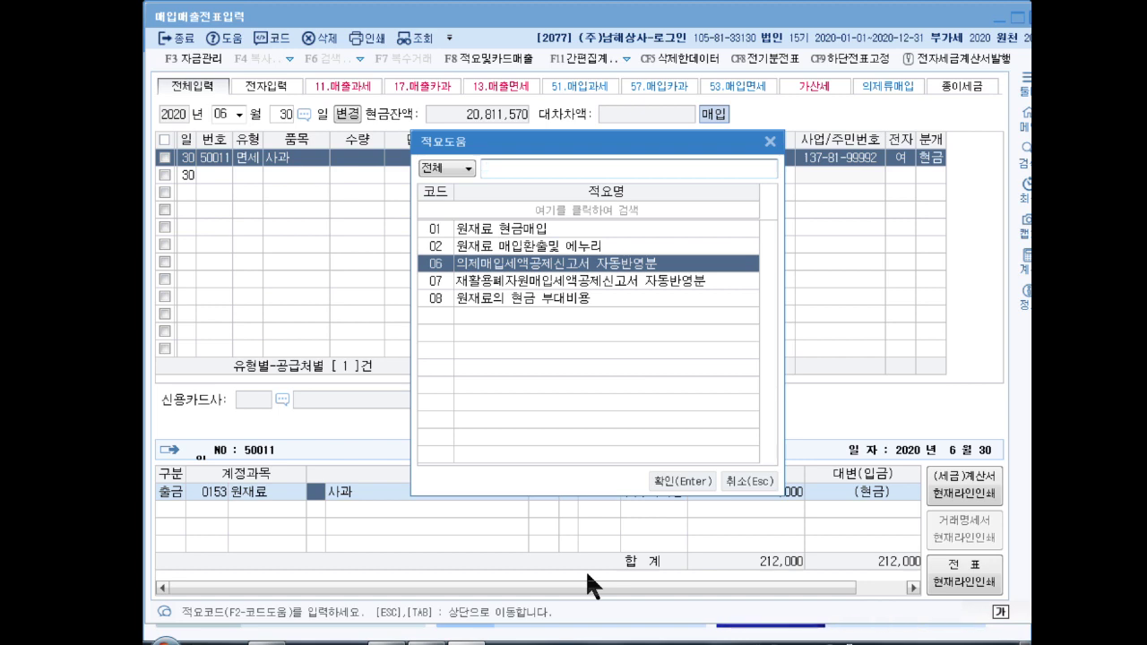
key("Return")
key("Return")
key("Return")
key("Return")
key("Return")
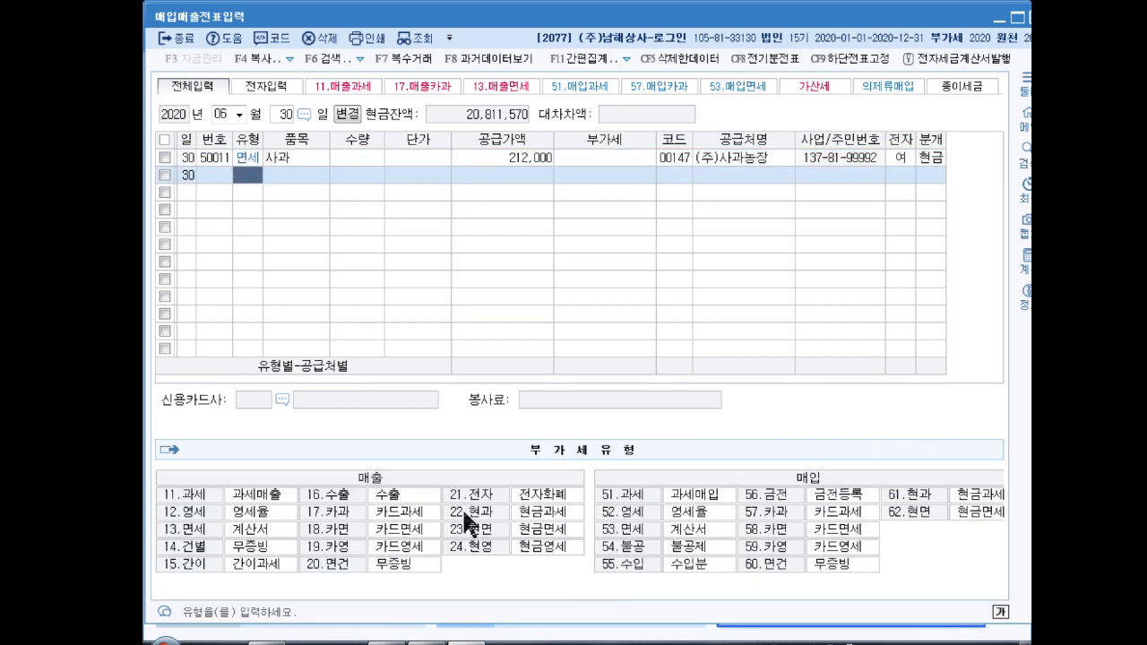
Close the slip entry and open the deemed input tax credit report (의제매입세액공제신고서) from the VAT section
left_click(1017, 17)
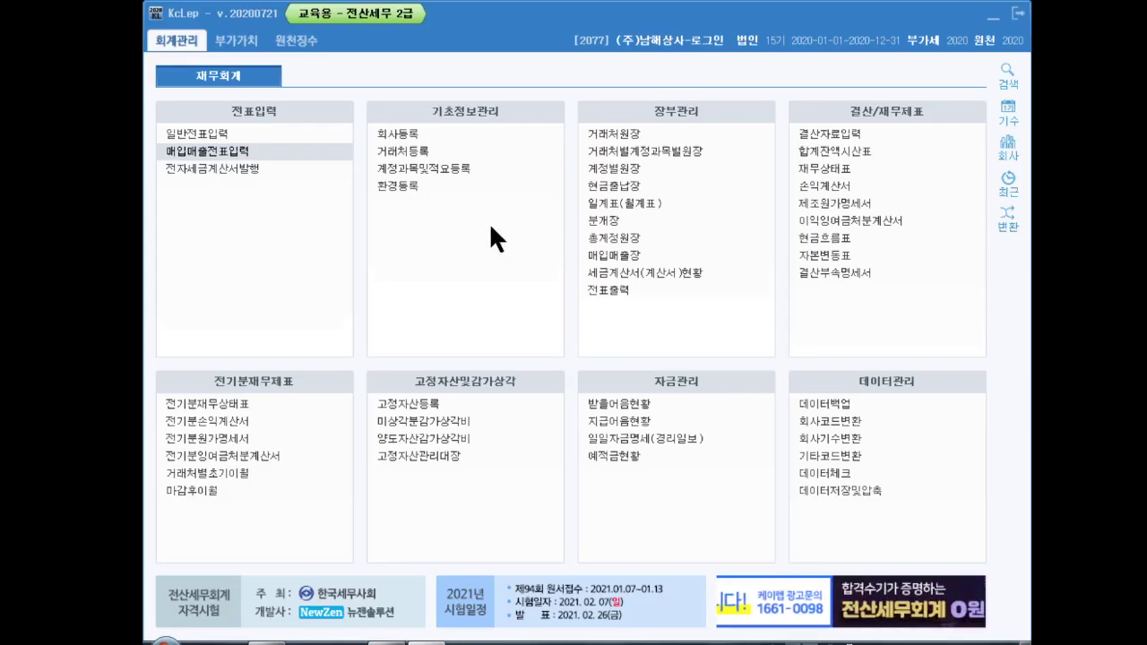
left_click(249, 41)
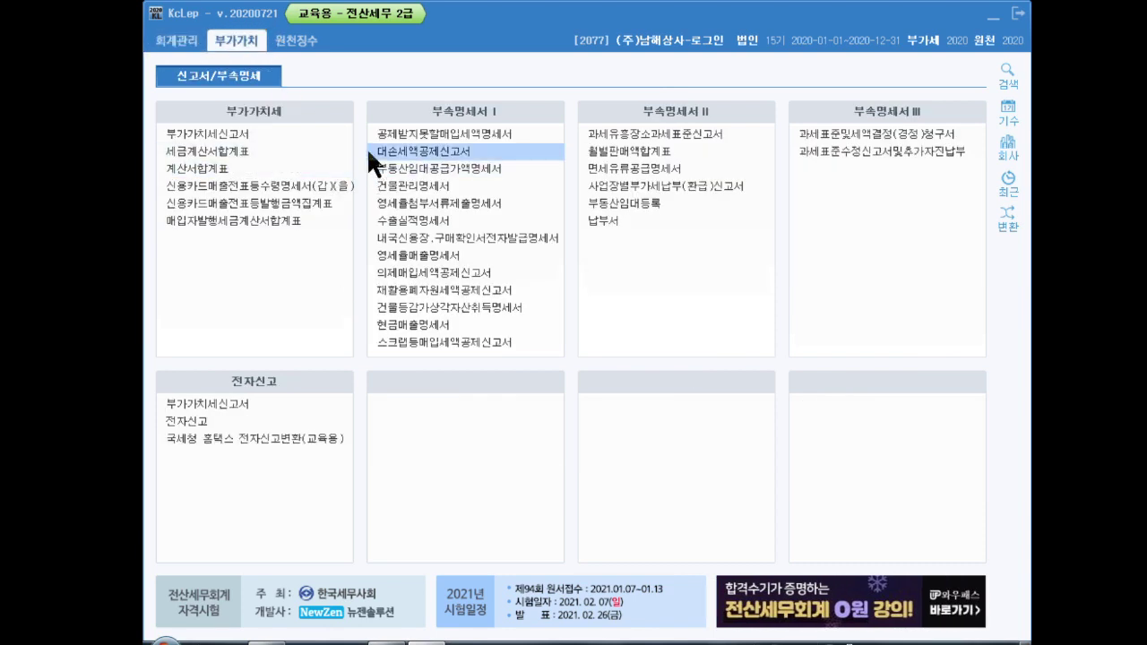
left_click(469, 270)
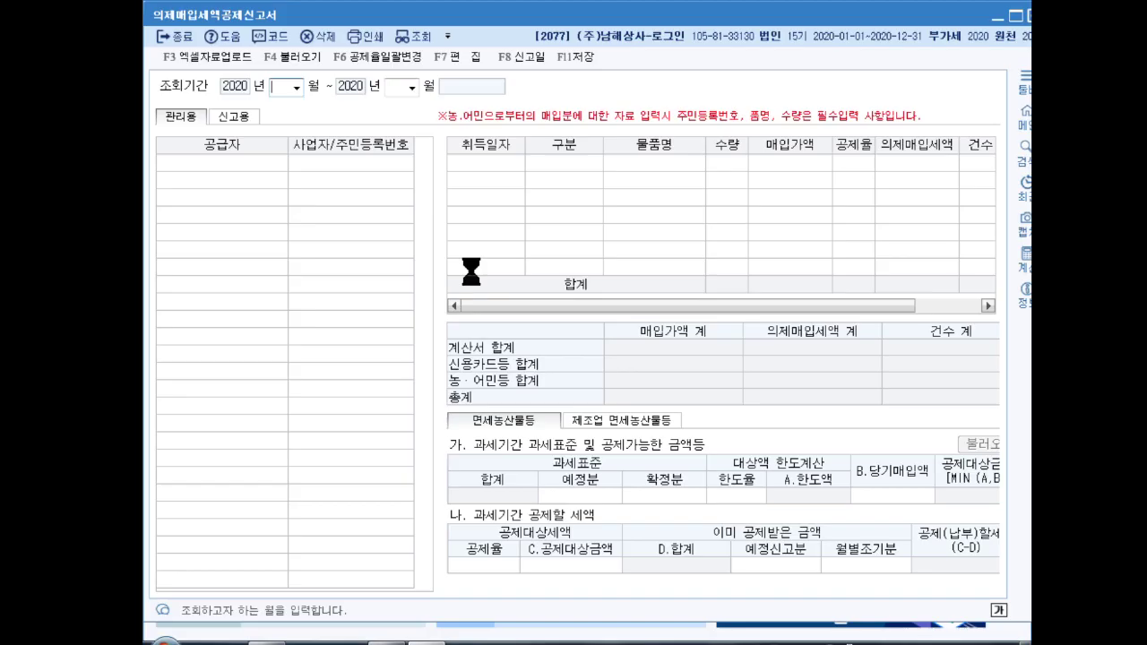
Query the deemed input tax credit report for April to June 2020
left_click(388, 87)
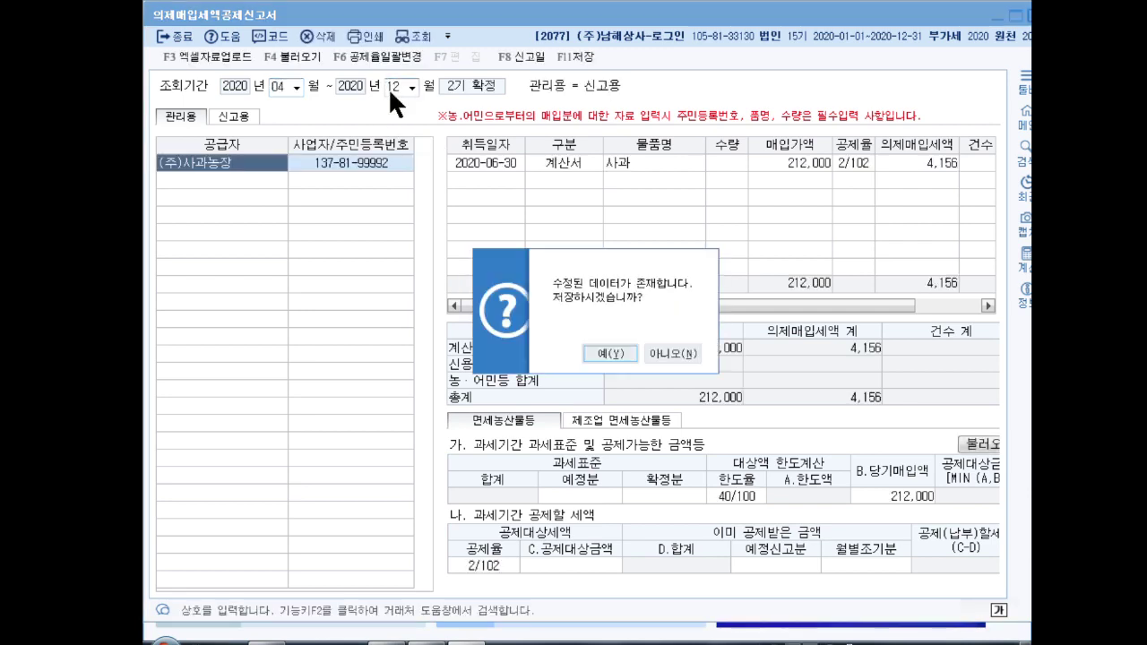
key("Return")
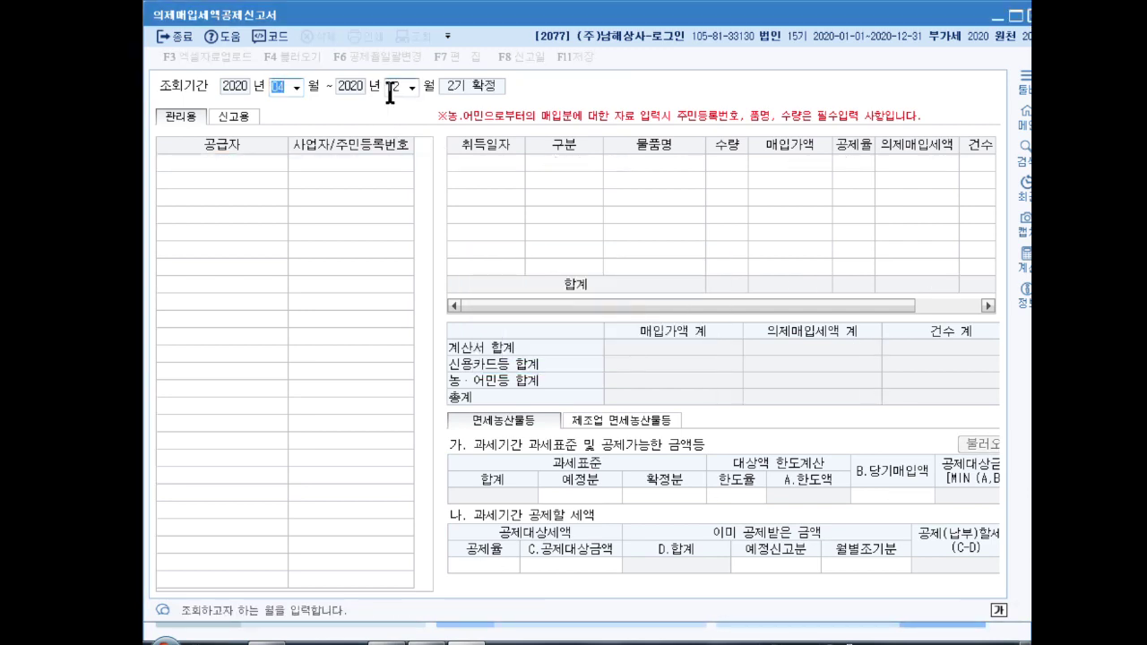
left_click(390, 94)
type("06")
key("Return")
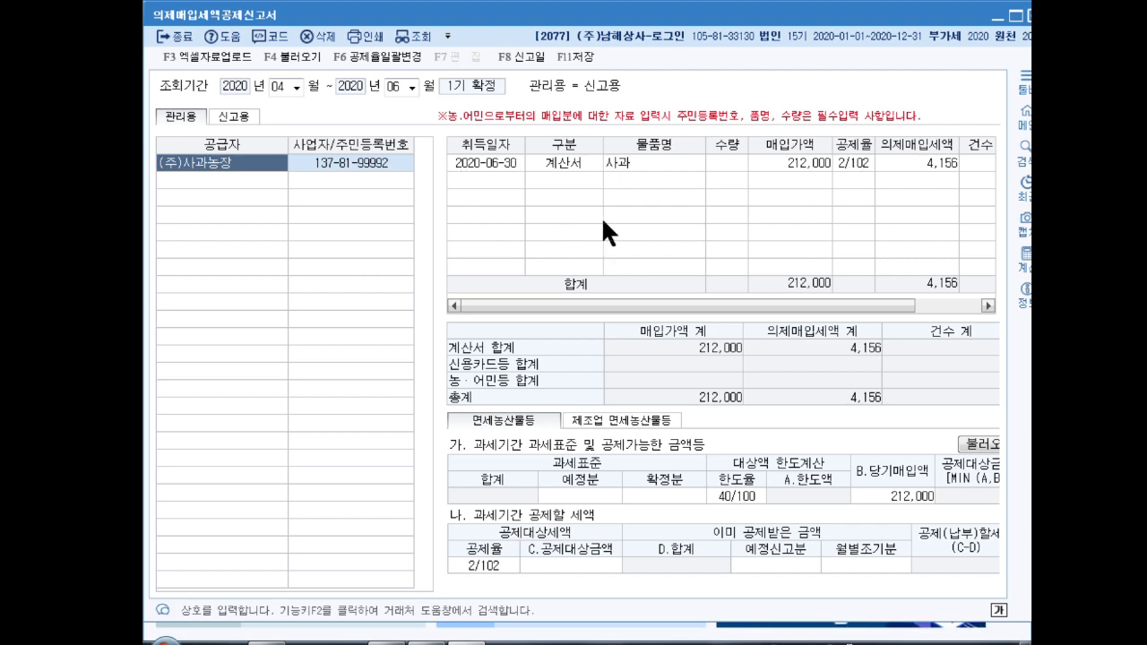
Set the deduction rate (공제율) of the 사과 purchase to 6/106
left_click(851, 161)
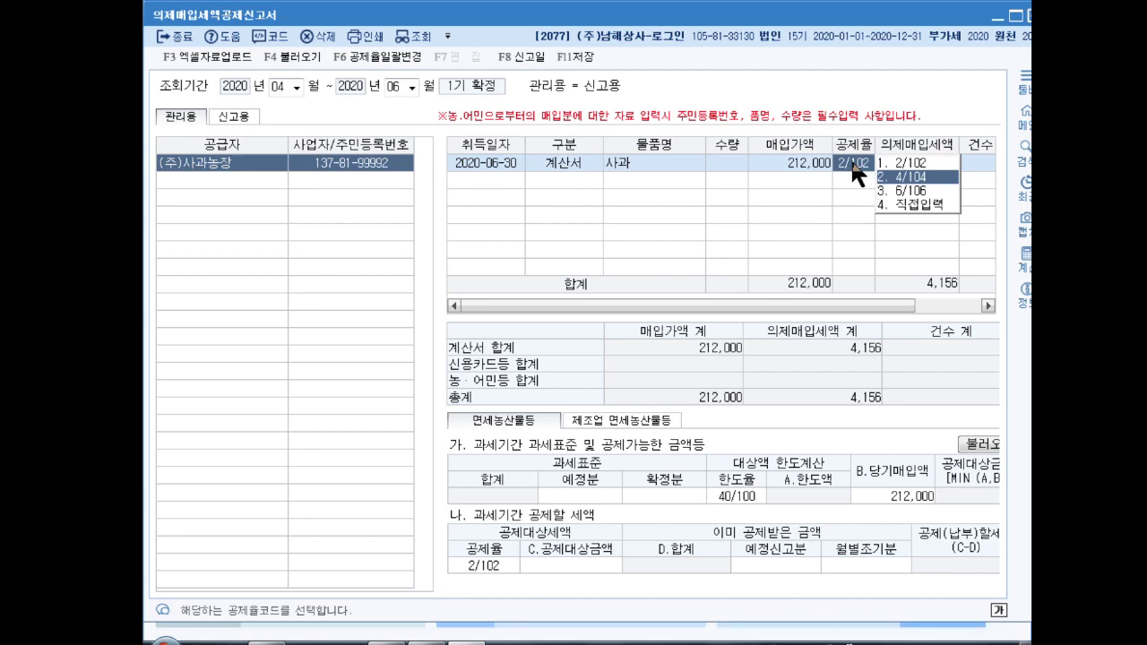
left_click(914, 191)
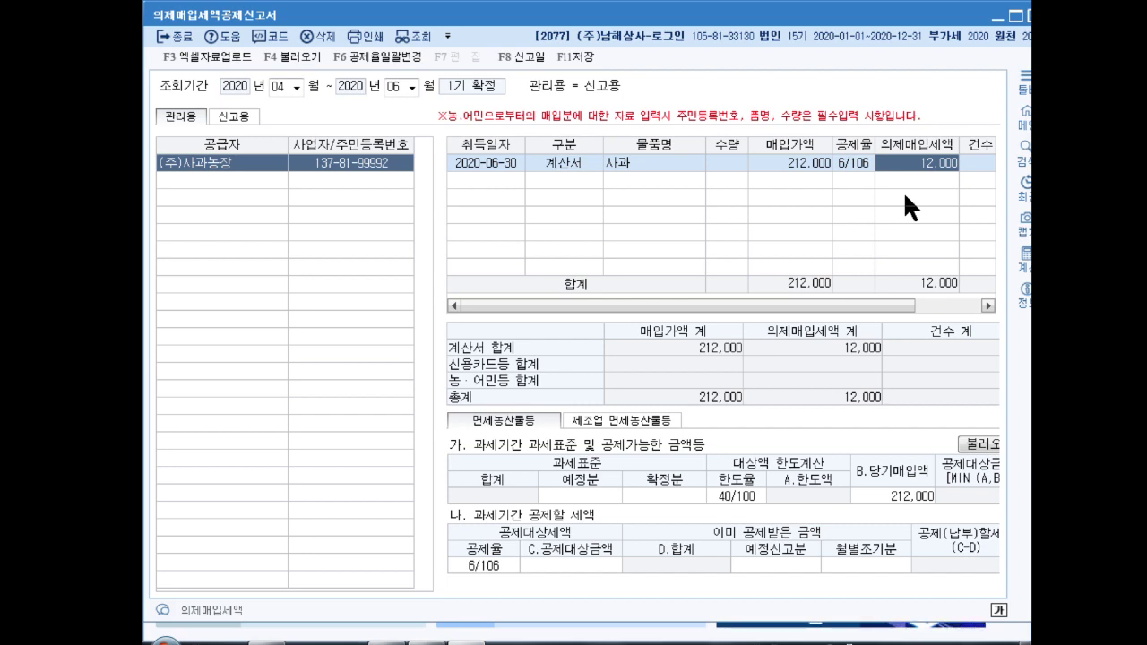
key("Return")
key("Return")
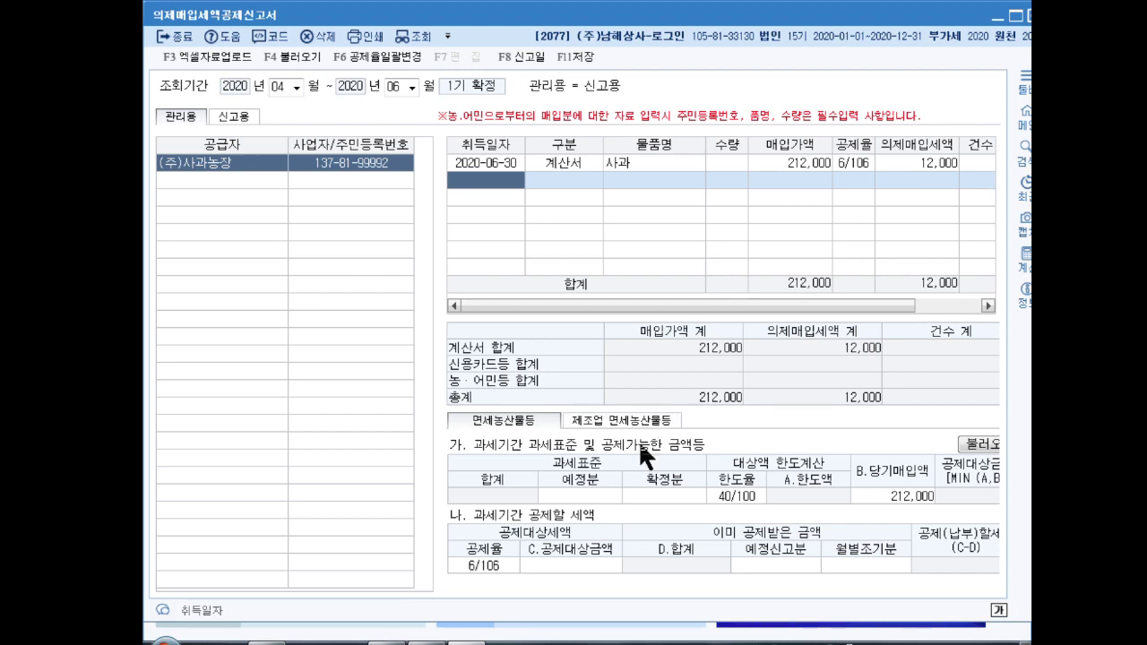
Enter 330,000,000 as the final-return (확정분) tax base for 면세농산물등, and check the purchase amount and deductible amount
left_click(576, 491)
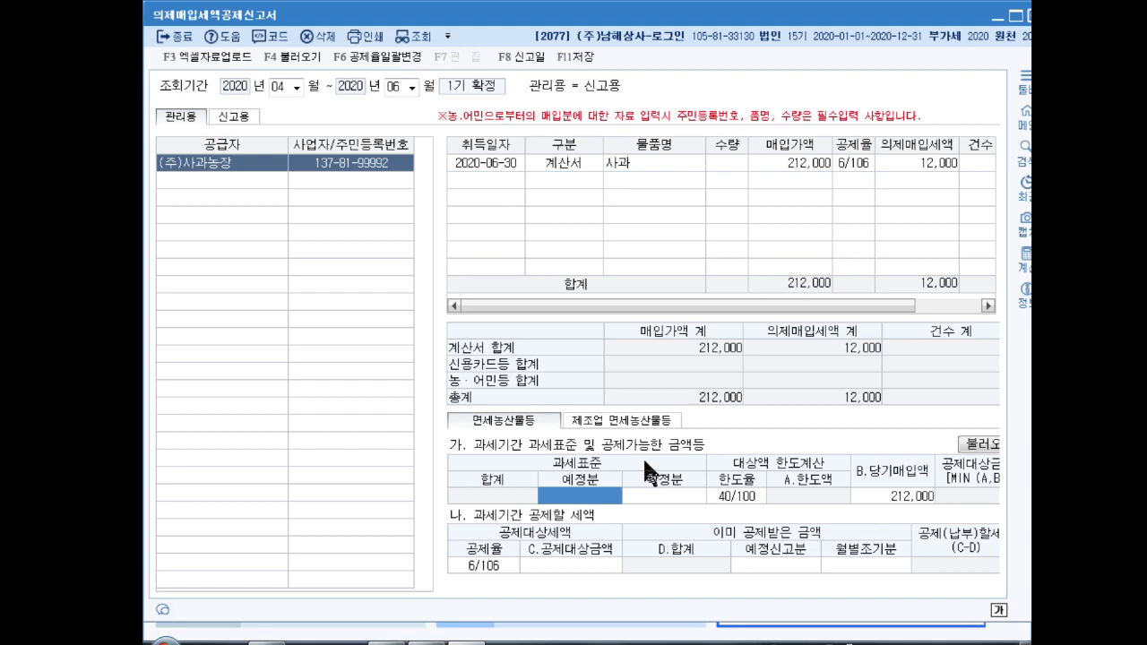
key("Return")
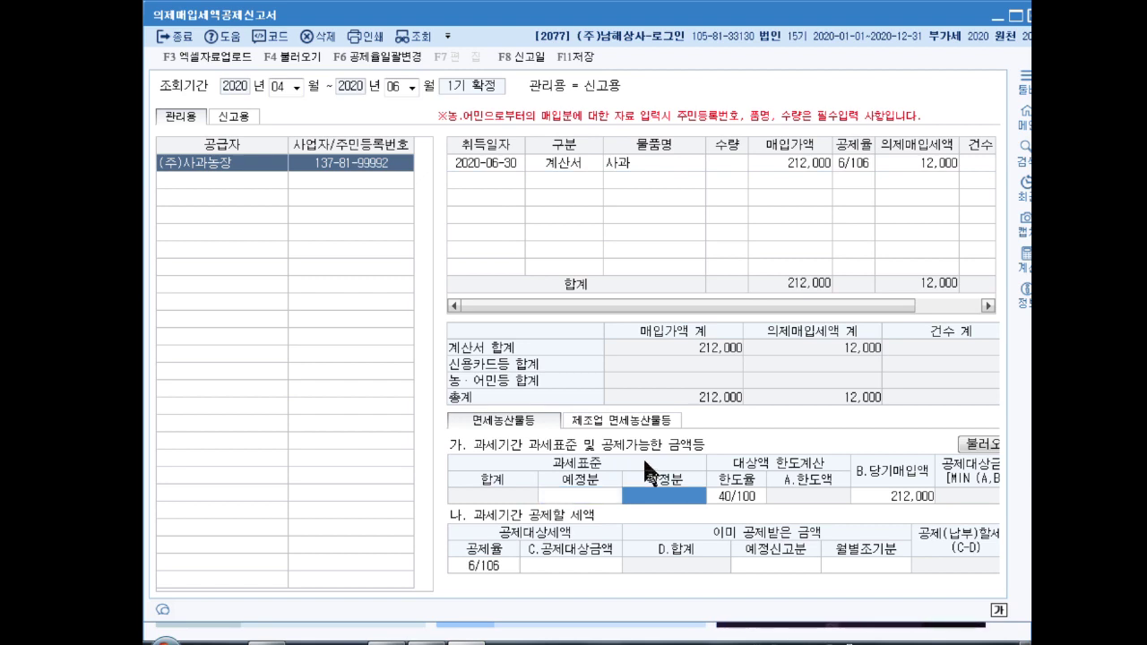
type("330,000,0")
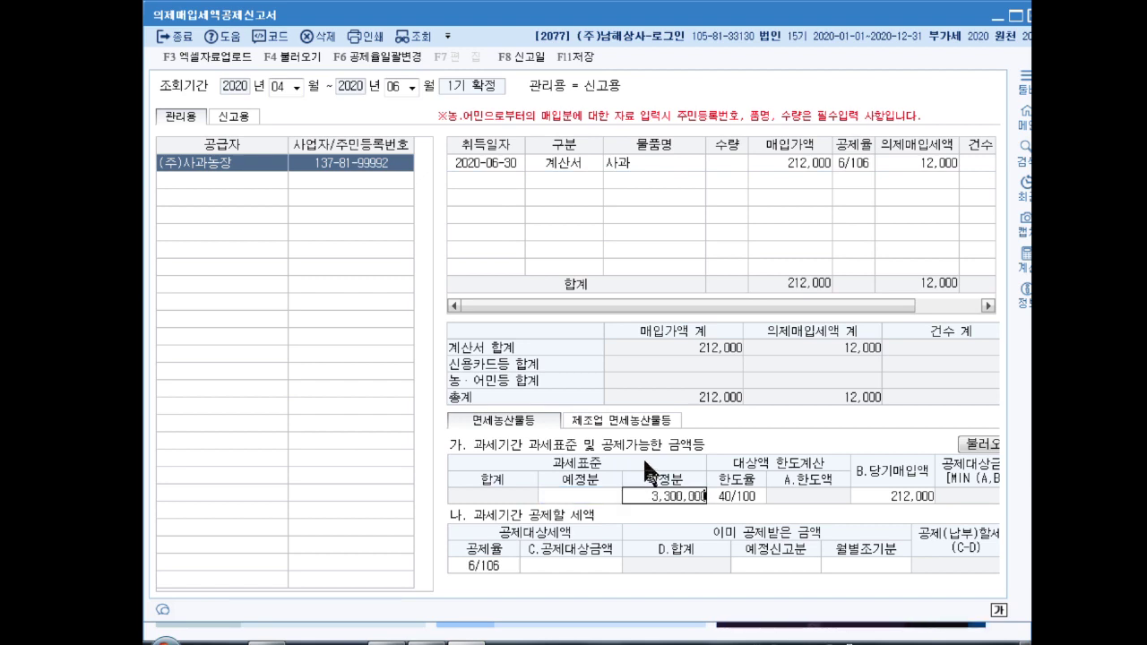
type("00")
key("Return")
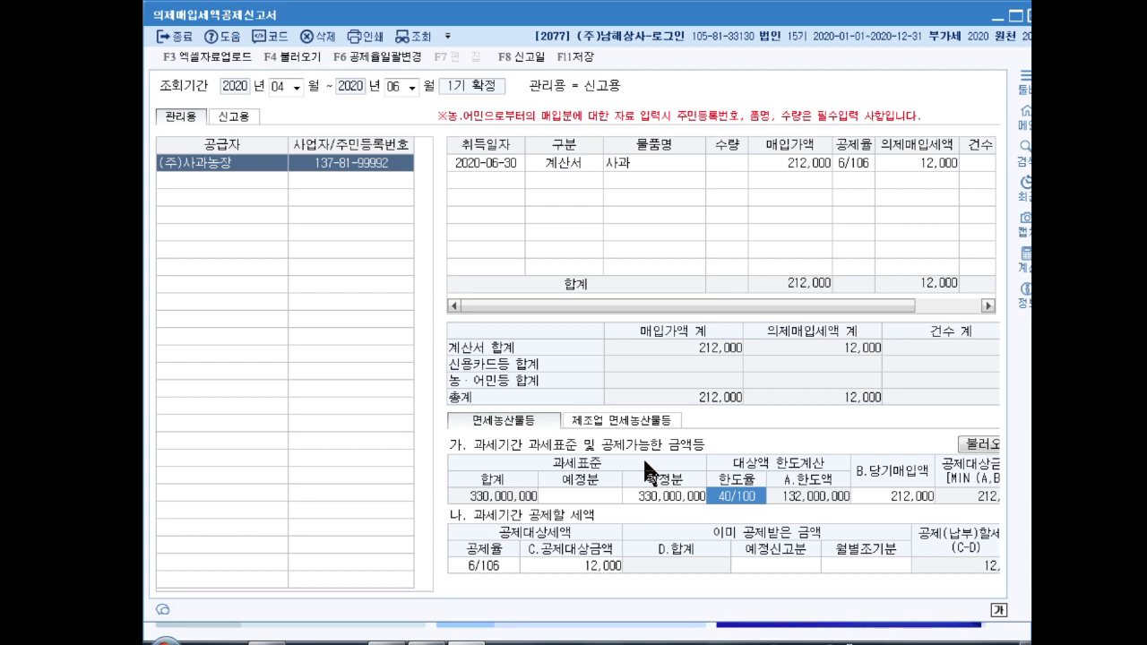
left_click(897, 494)
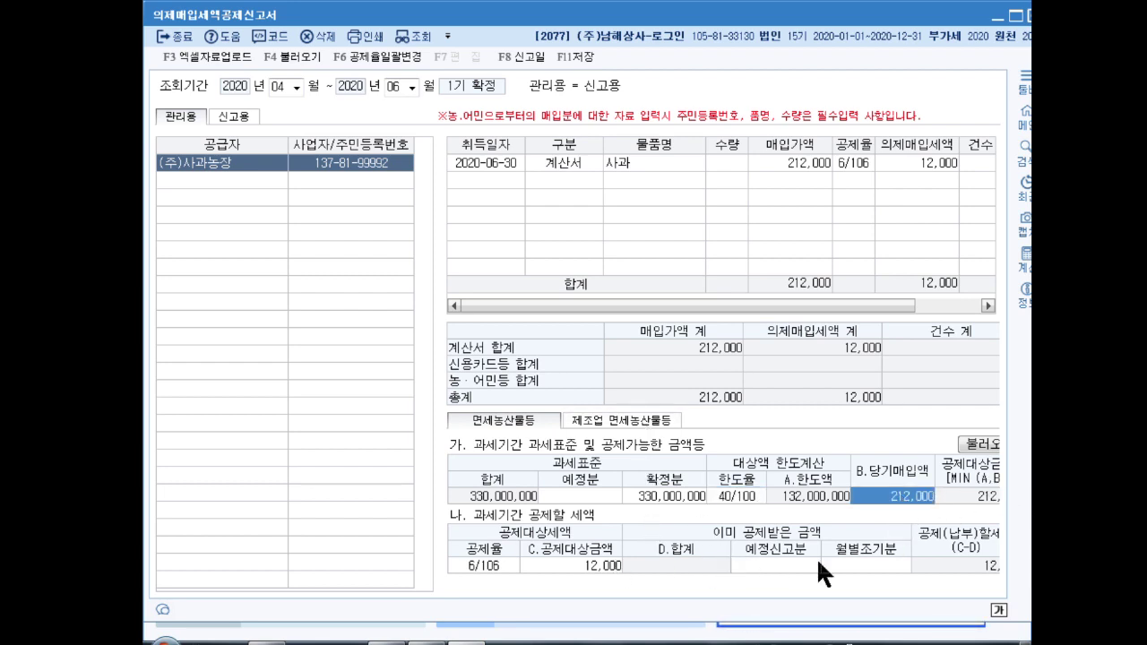
left_click(570, 562)
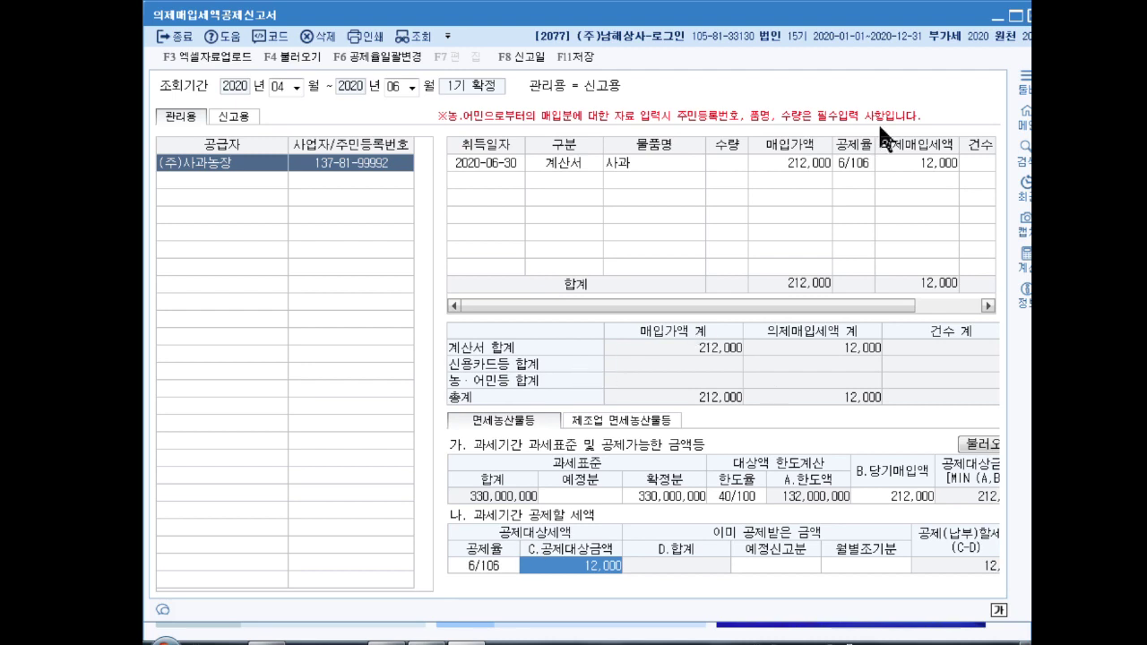
Close the deemed input tax credit report, saving the changes, and open the VAT return (부가가치세신고서)
left_click(1028, 15)
left_click(617, 354)
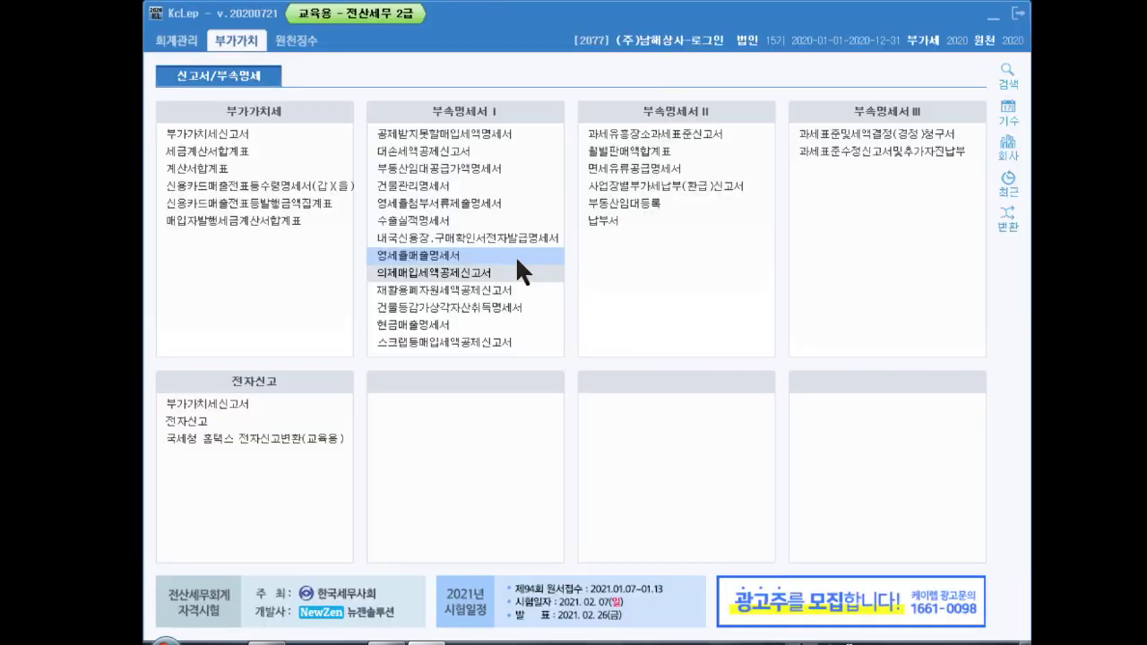
left_click(213, 133)
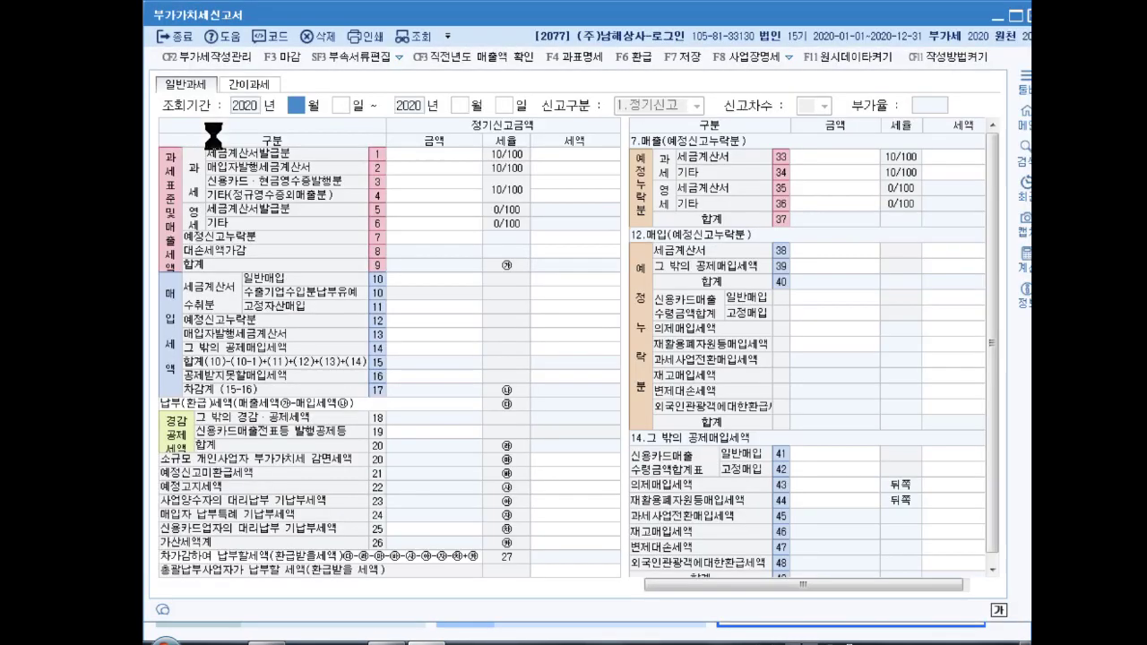
Set the VAT return's query period to October 1 through December 31, 2020, and load it
type("10")
key("Return")
key("Return")
key("Return")
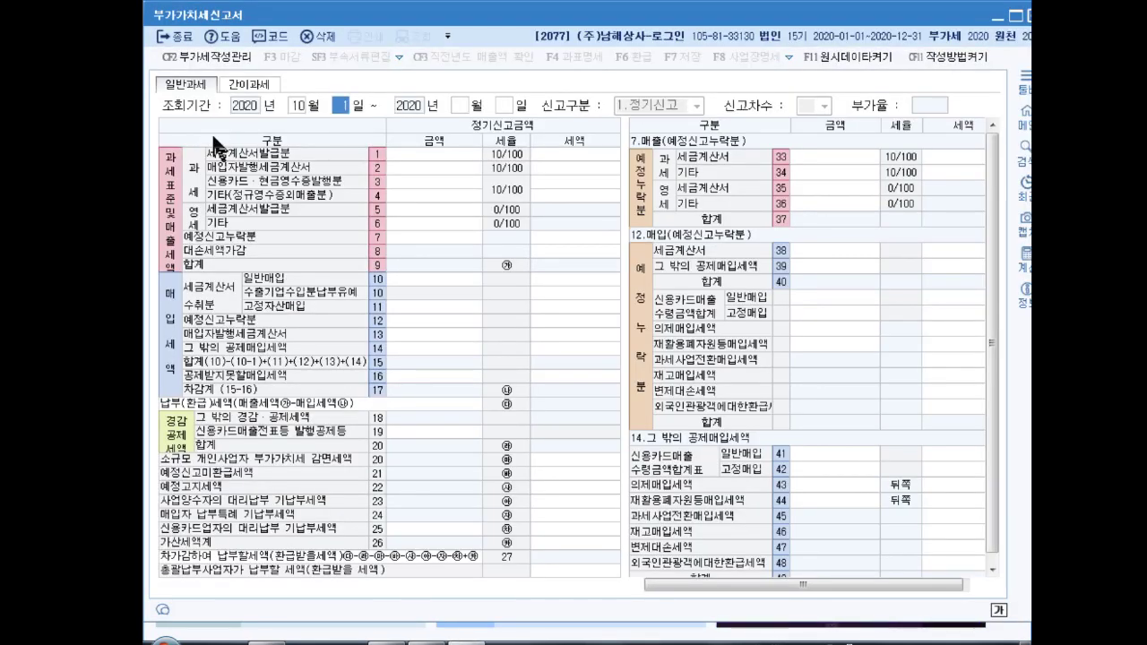
key("Return")
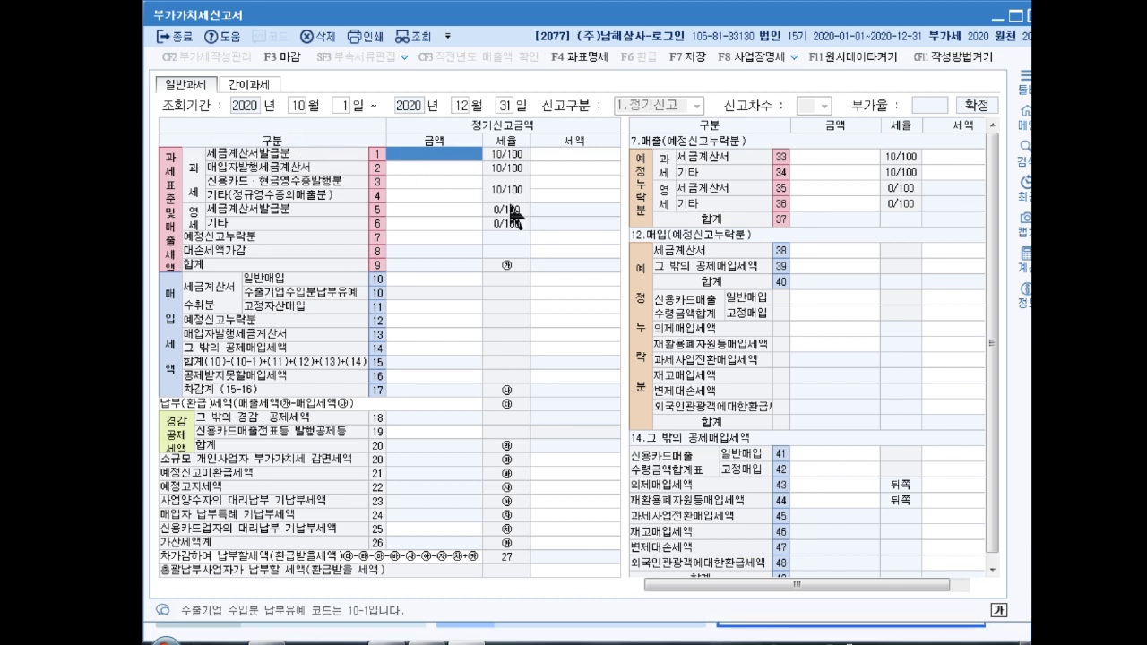
Enter 980,000,000 as the taxable sales amount for 세금계산서발급분
type("980000000")
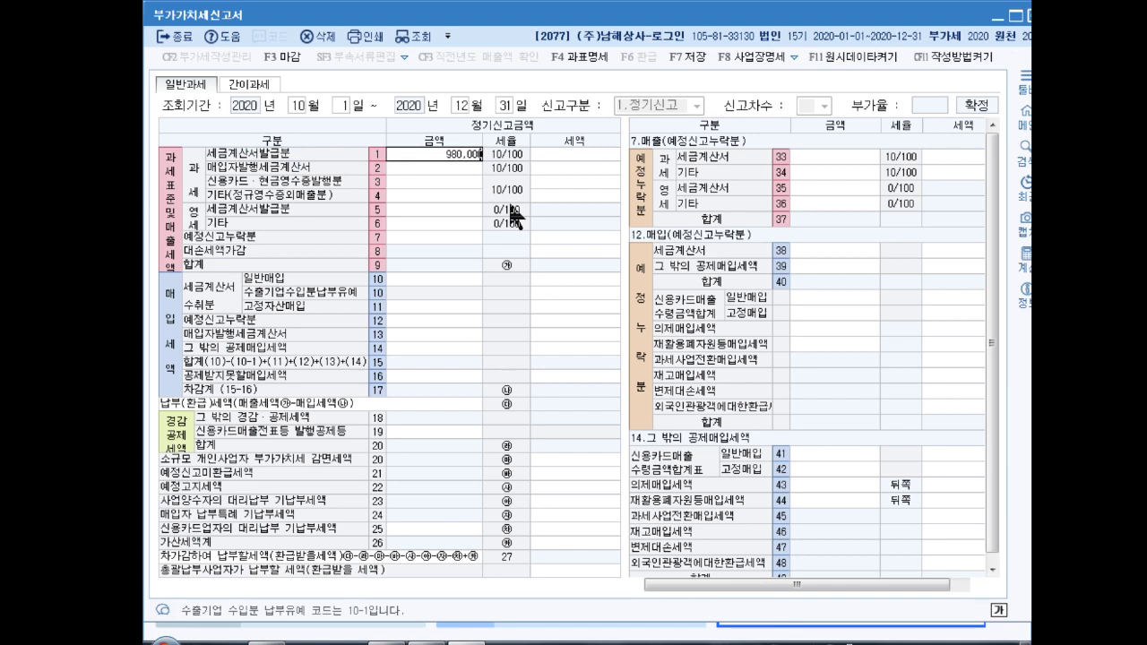
key("Return")
key("Return")
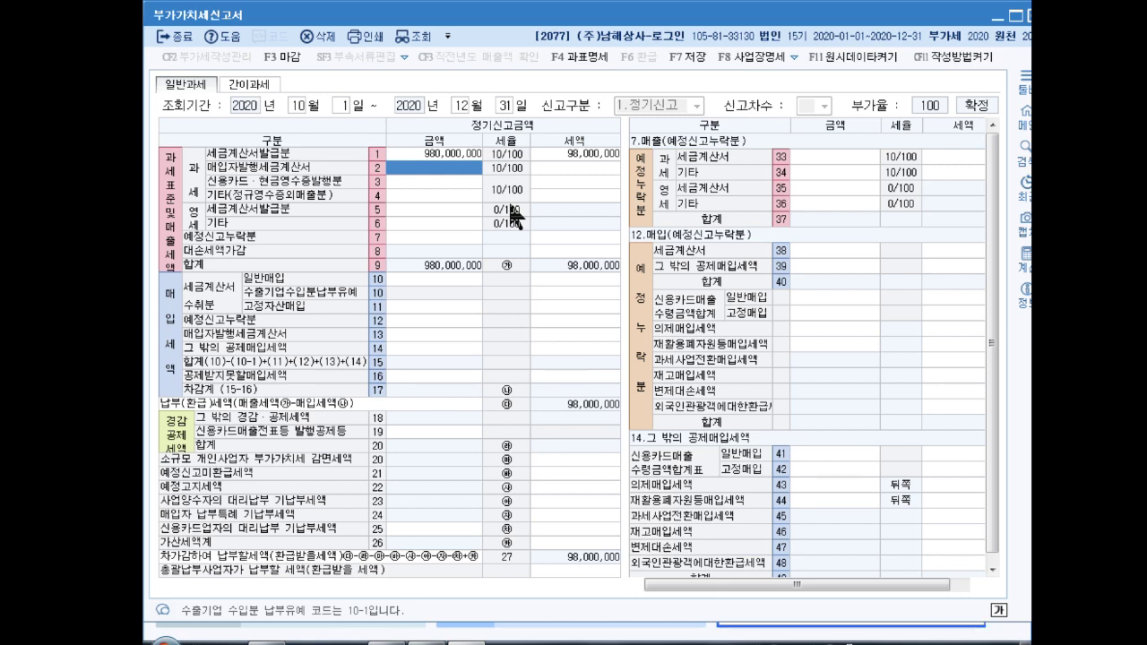
In the penalty tax details (가산세명세), enter 10,000,000 as the 세금계산서 미발급 등 amount and set its tax to 100,000
left_click(580, 541)
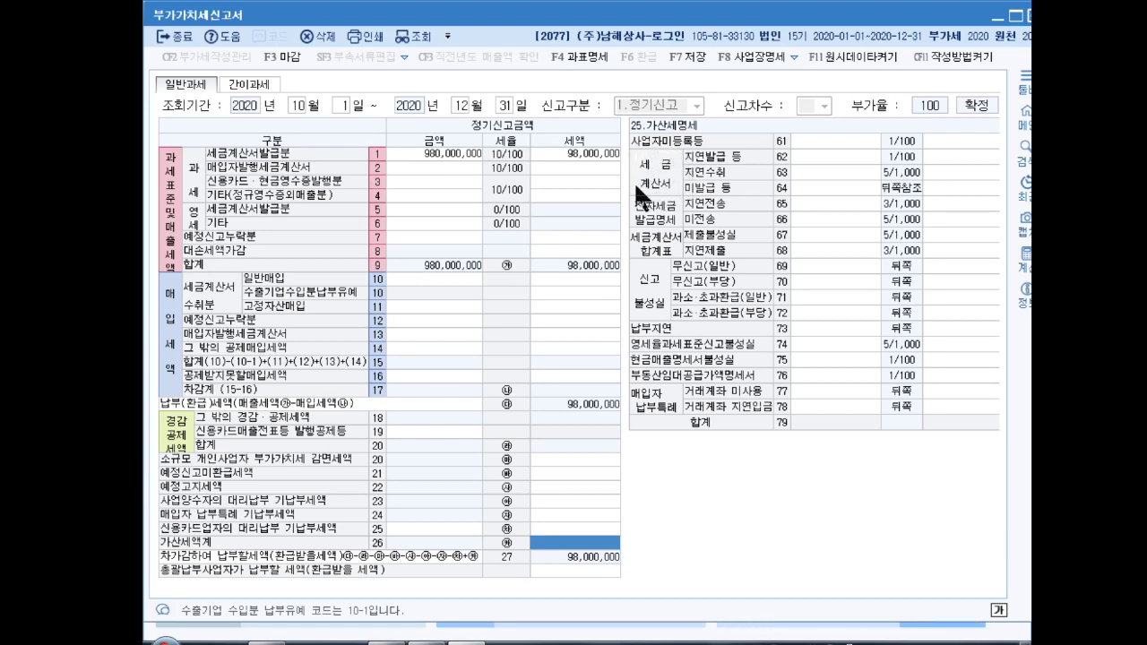
left_click(792, 186)
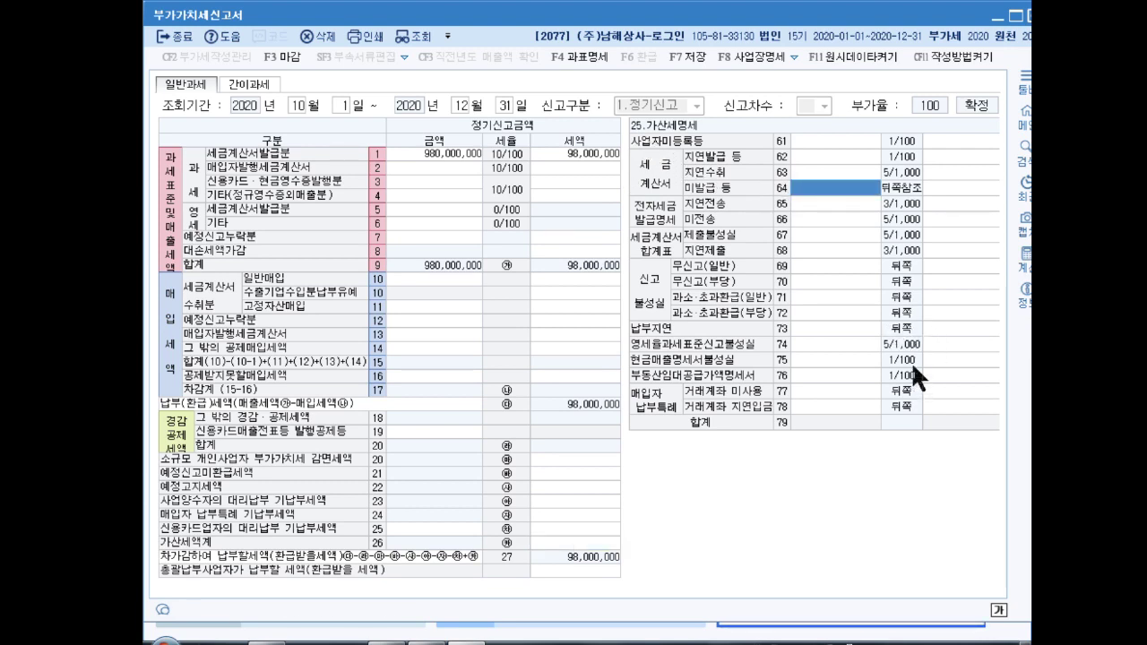
type("10000000")
key("Return")
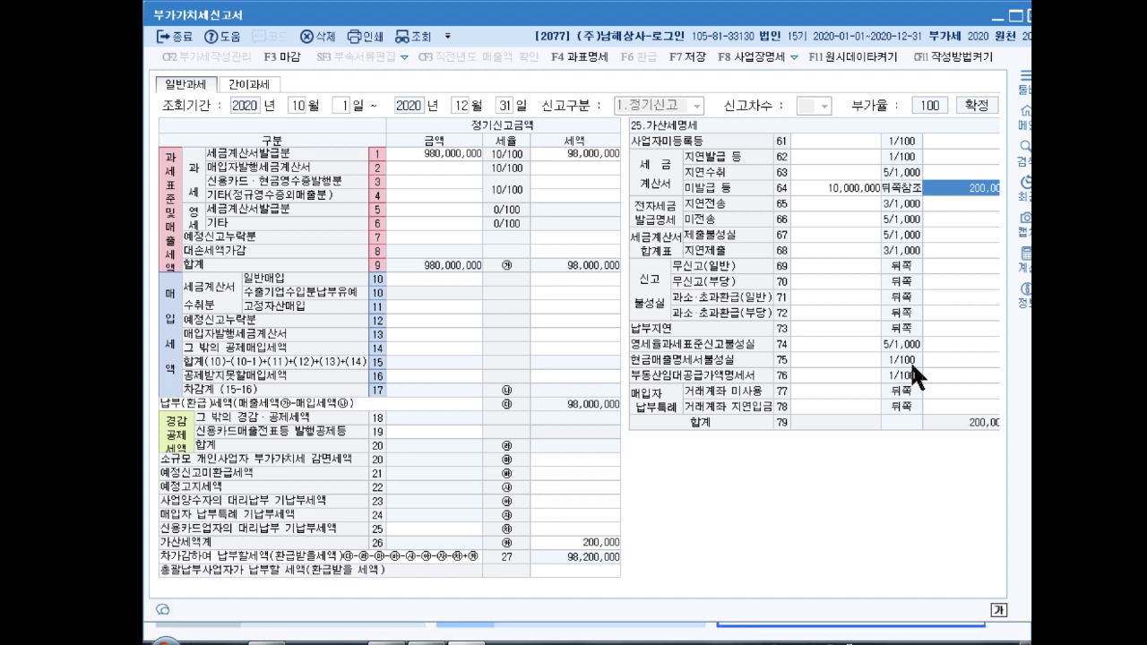
type("100000")
key("Return")
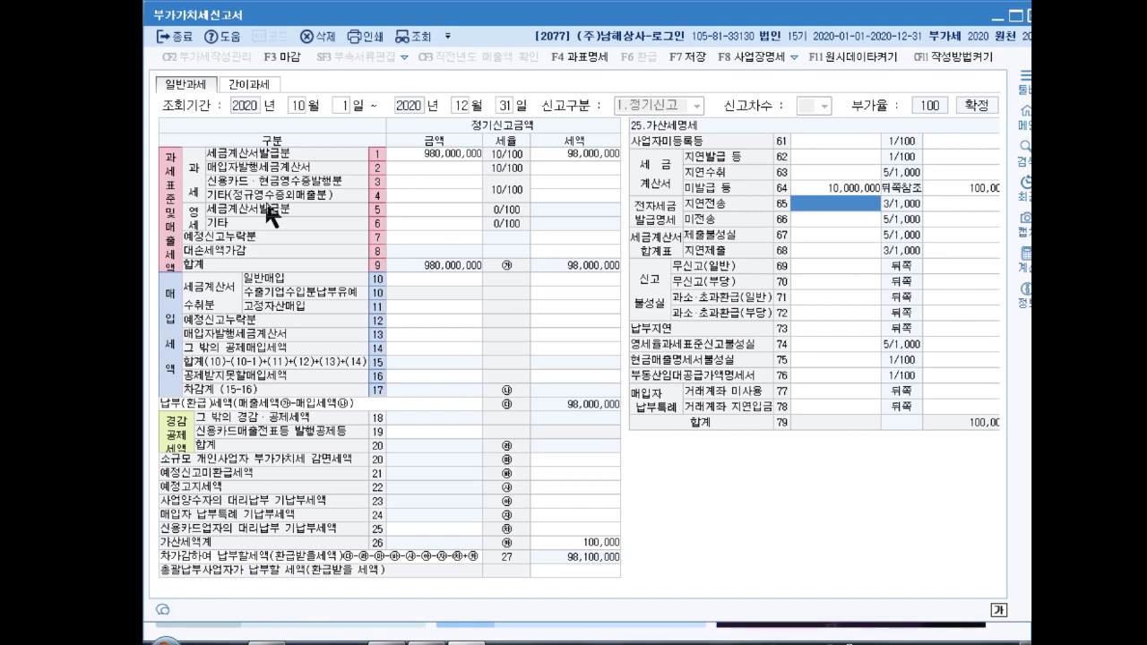
Enter 20,000,000 as the taxable sales amount for 신용카드·현금영수증발행분
left_click(414, 179)
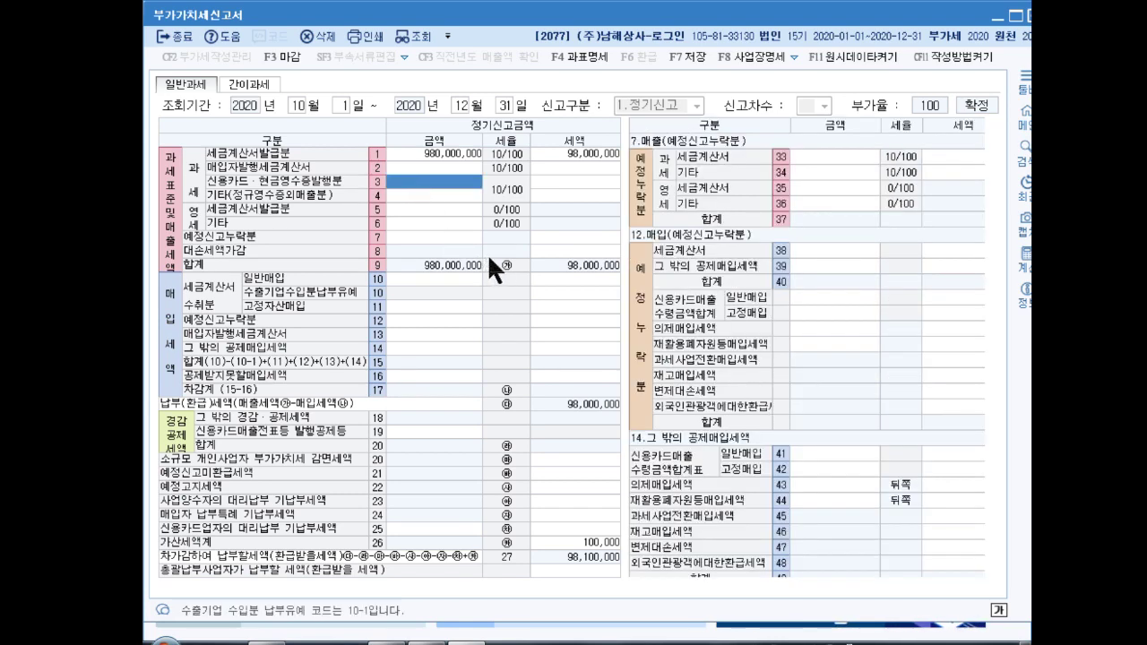
type("20000000")
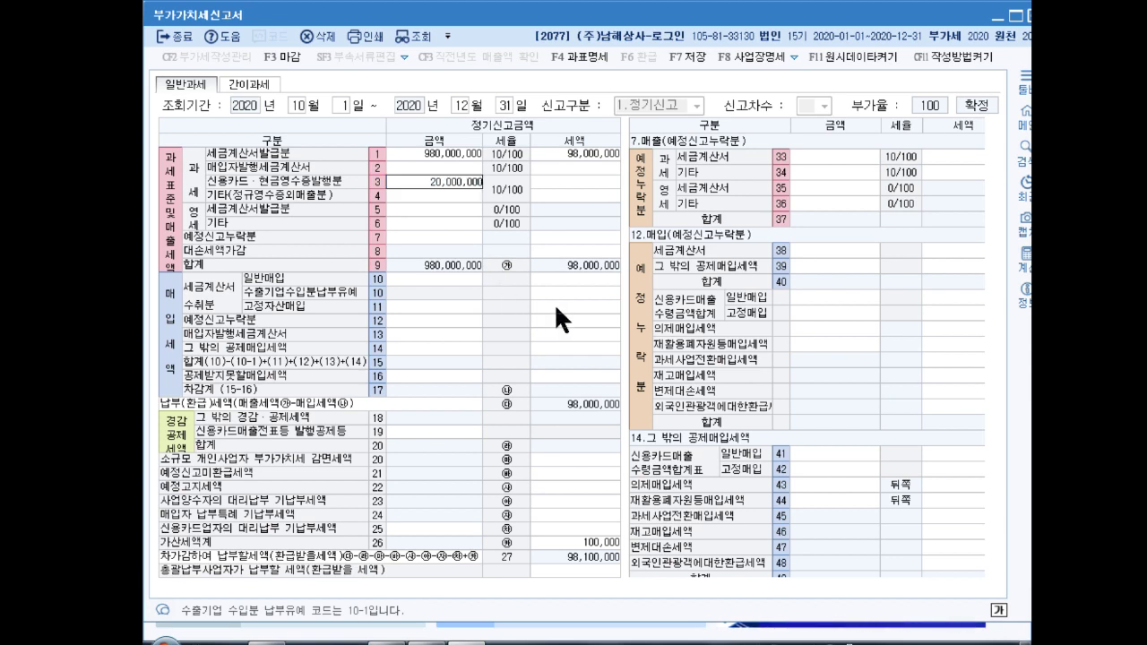
key("Return")
key("Return")
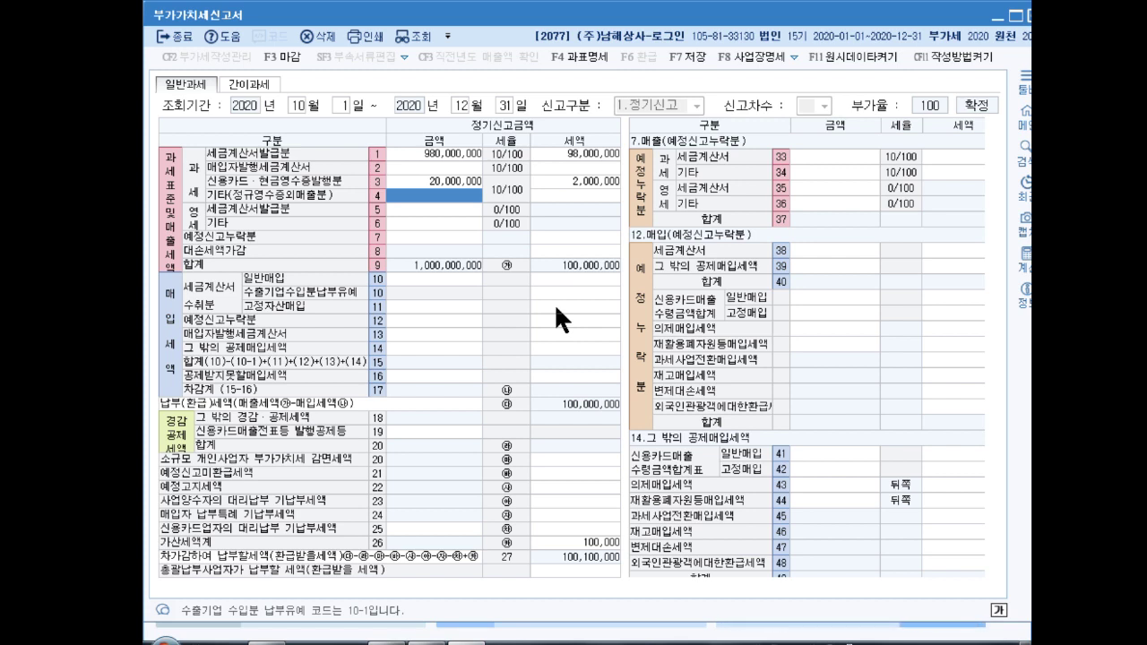
Set the taxable 신용카드·현금영수증발행분 amount to 30,000,000 and the 기타(정규영수증외매출분) amount to 500,000
left_click(454, 182)
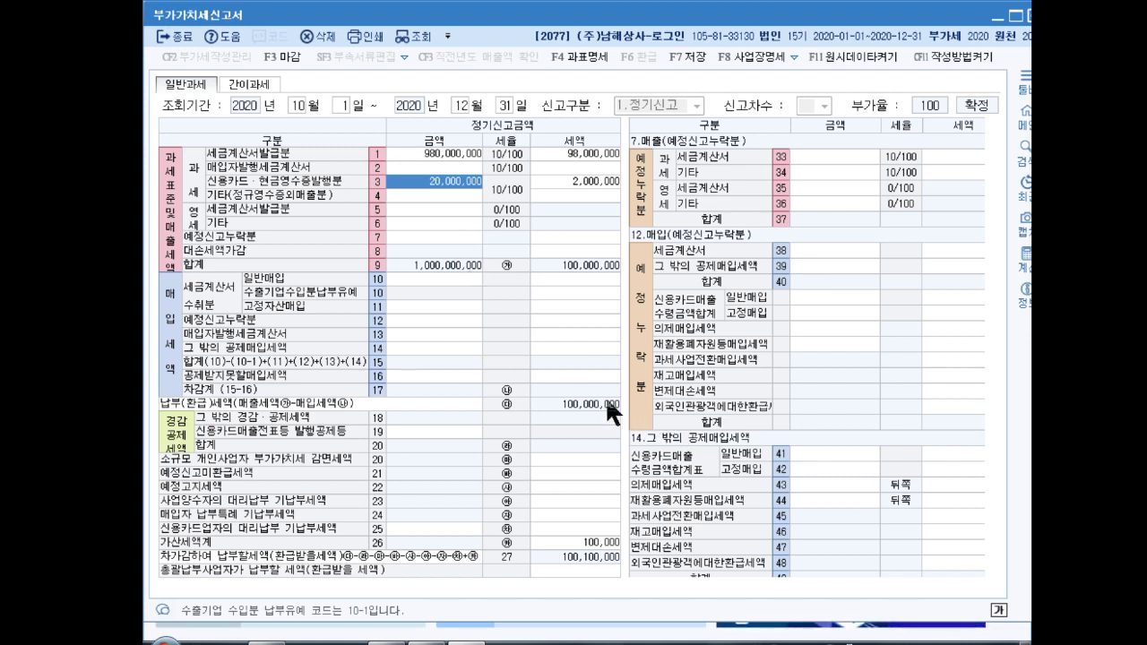
type("30000000")
key("Return")
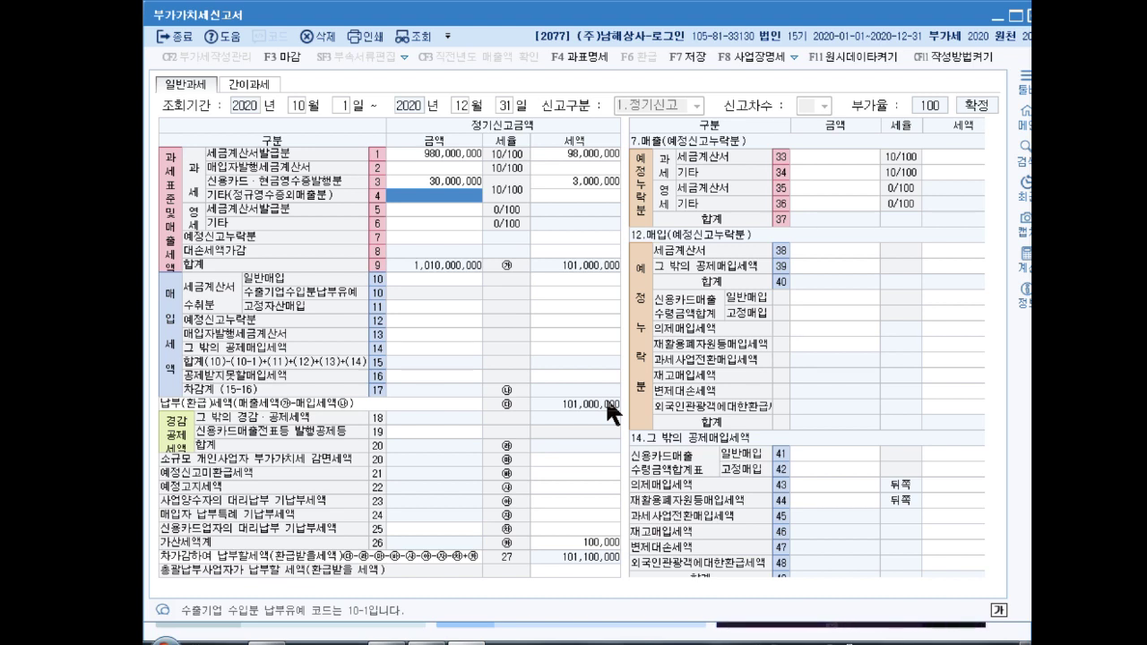
type("5000000")
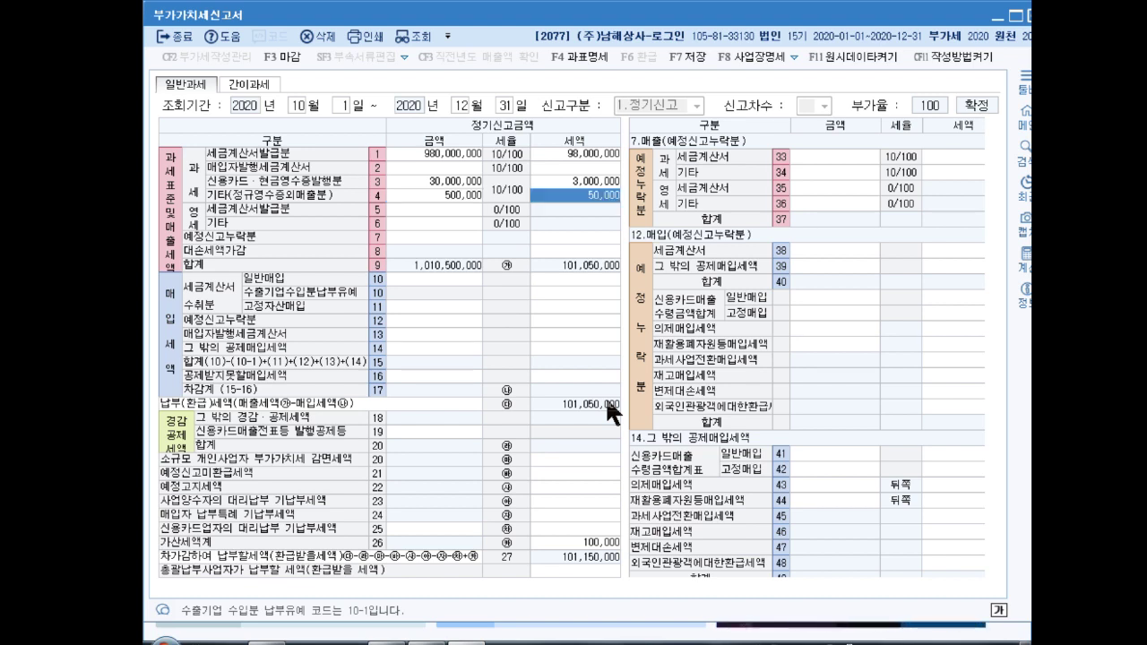
key("Return")
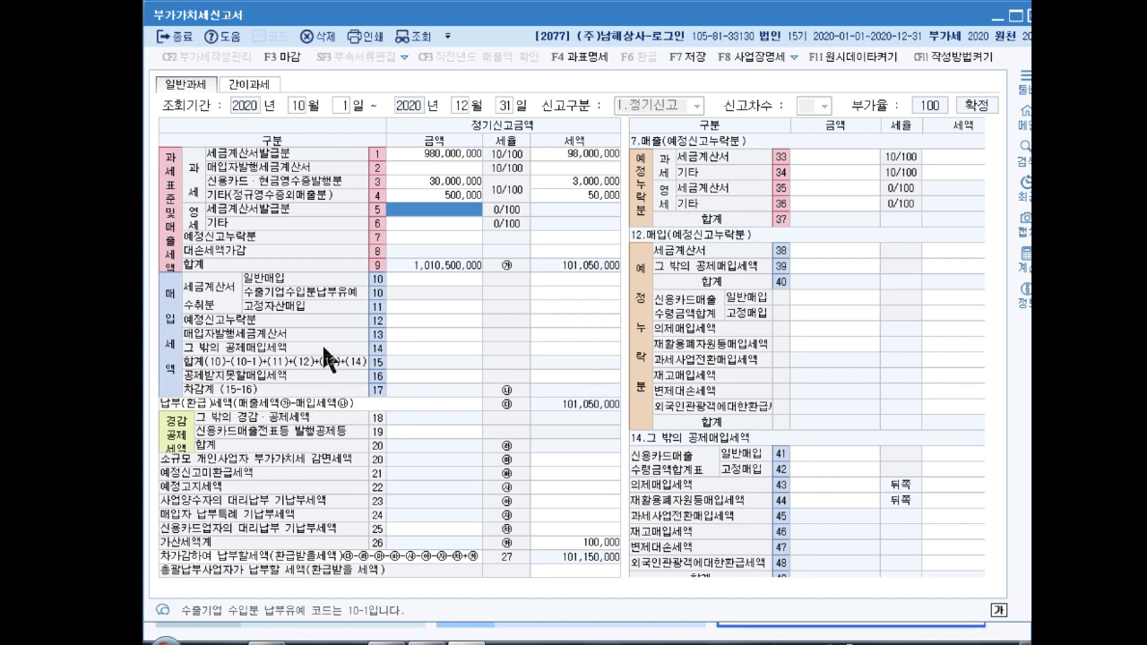
Enter 50,000,000 as the zero-rated (영세) 기타 sales amount and -4,000,000 as the 대손세액가감 tax
left_click(427, 222)
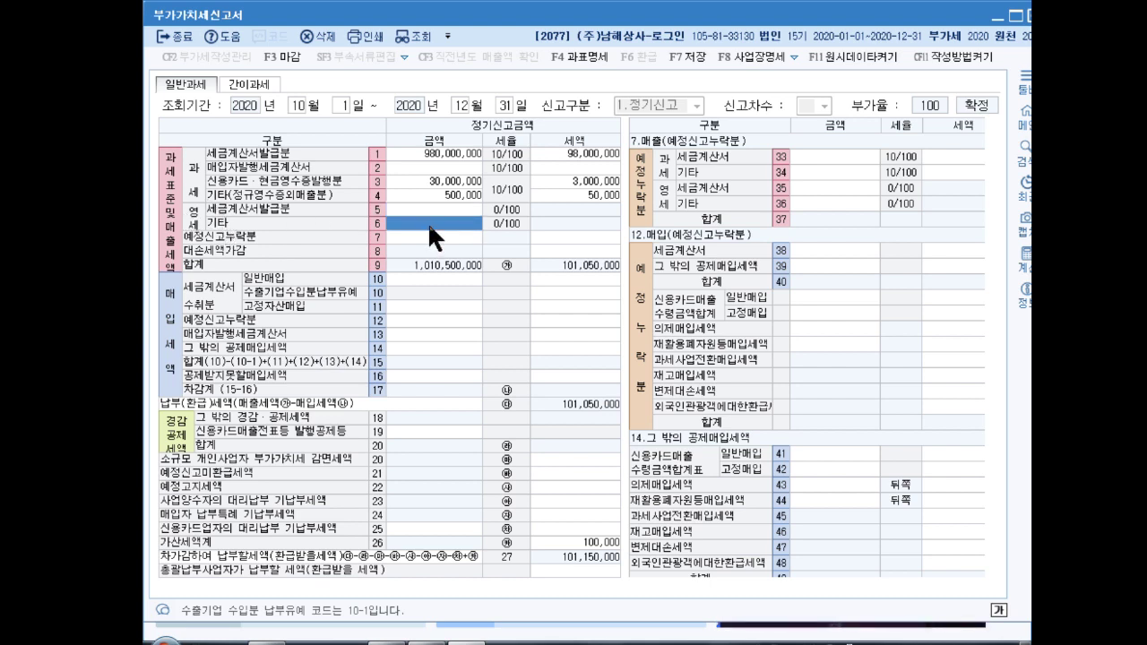
type("50000000")
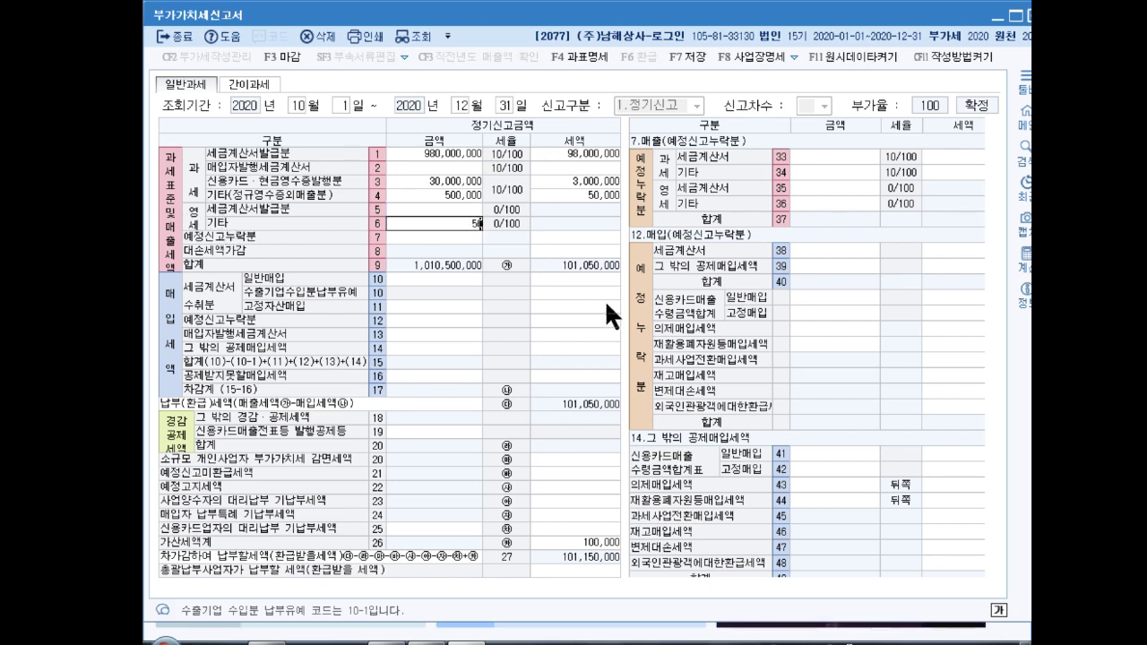
key("Return")
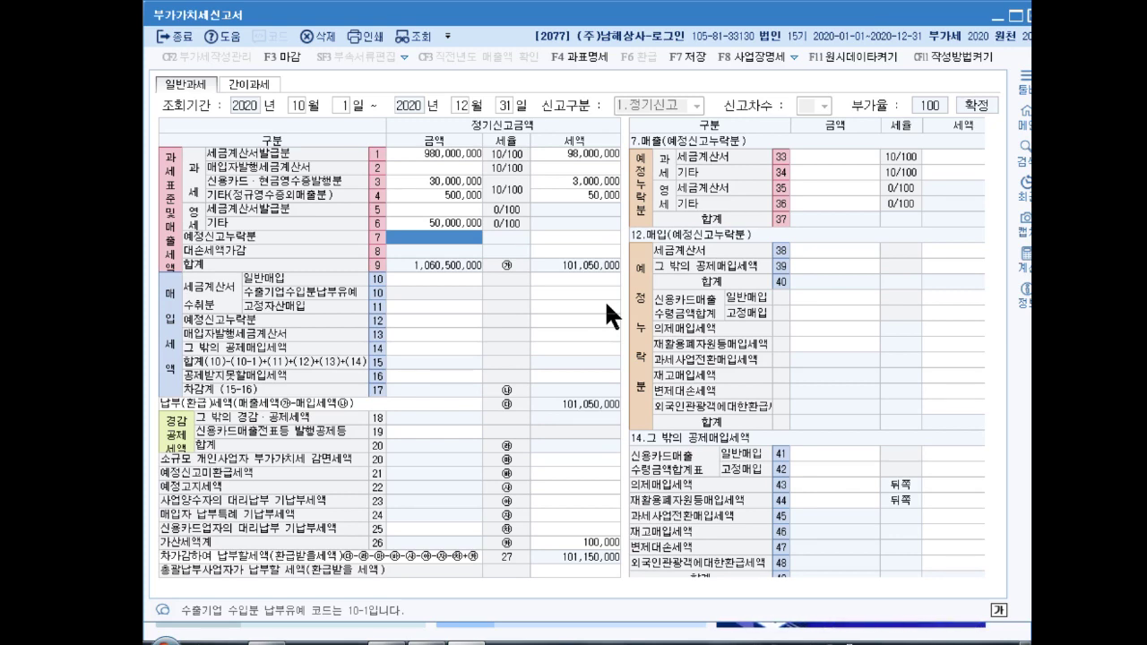
left_click(564, 251)
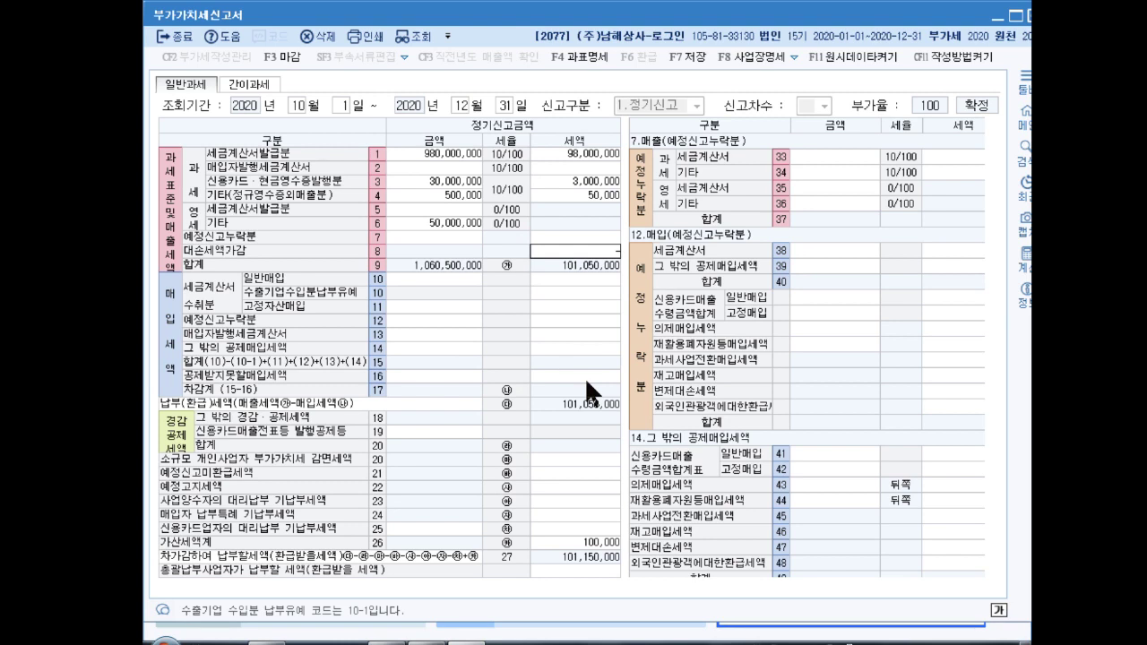
type("-4000000")
key("Return")
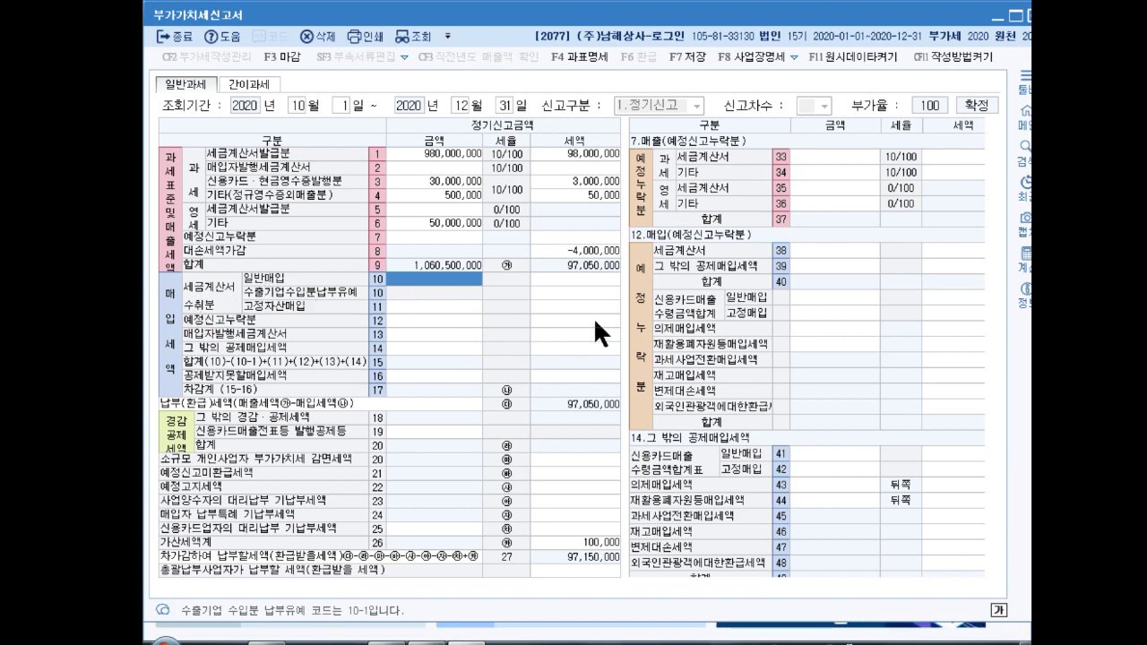
Enter 620,000,000 as the 세금계산서수취분 일반매입 amount with 62,000,000 tax
type("620000000")
key("Return")
type("62000000")
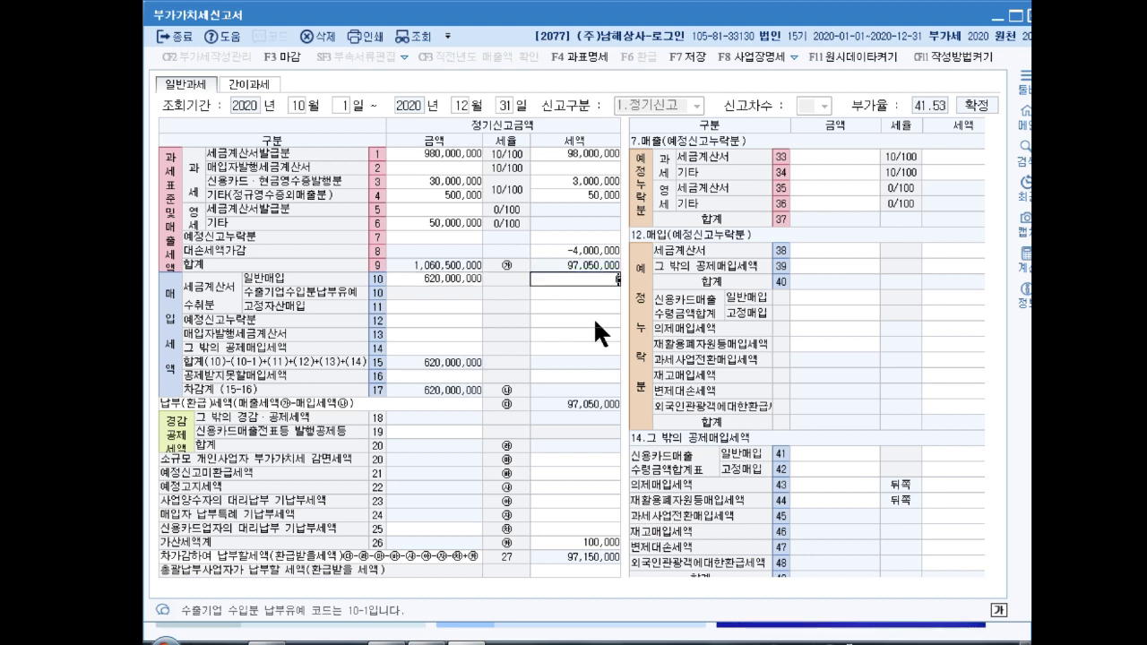
key("Return")
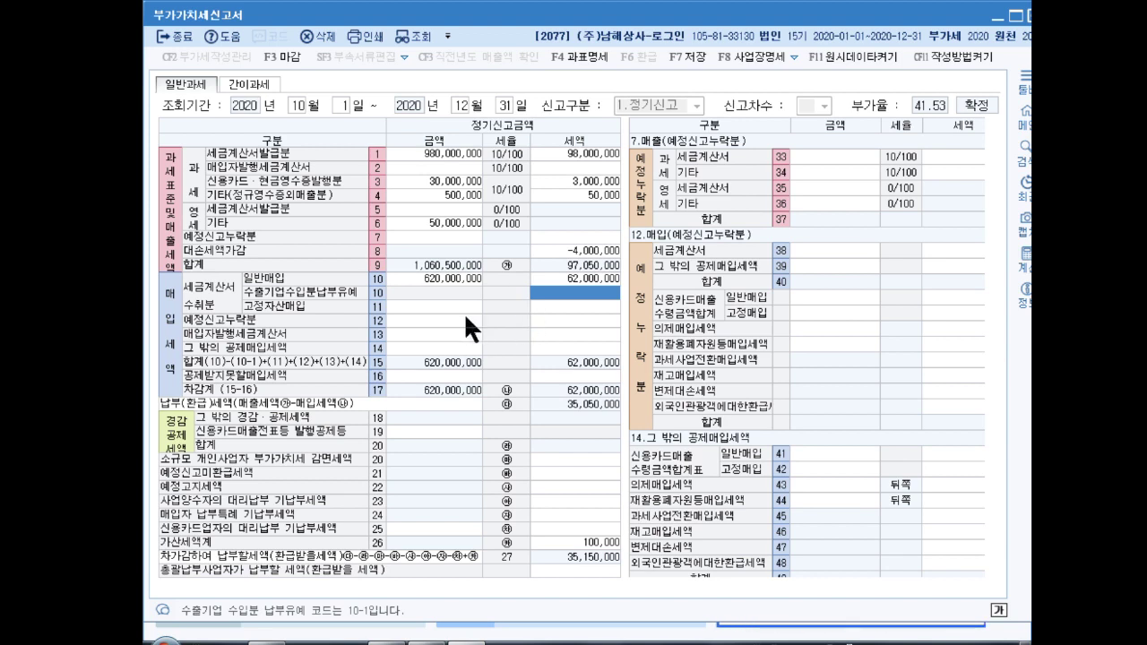
Enter 90,000,000 as the 고정자산매입 amount with 9,000,000 tax
left_click(430, 305)
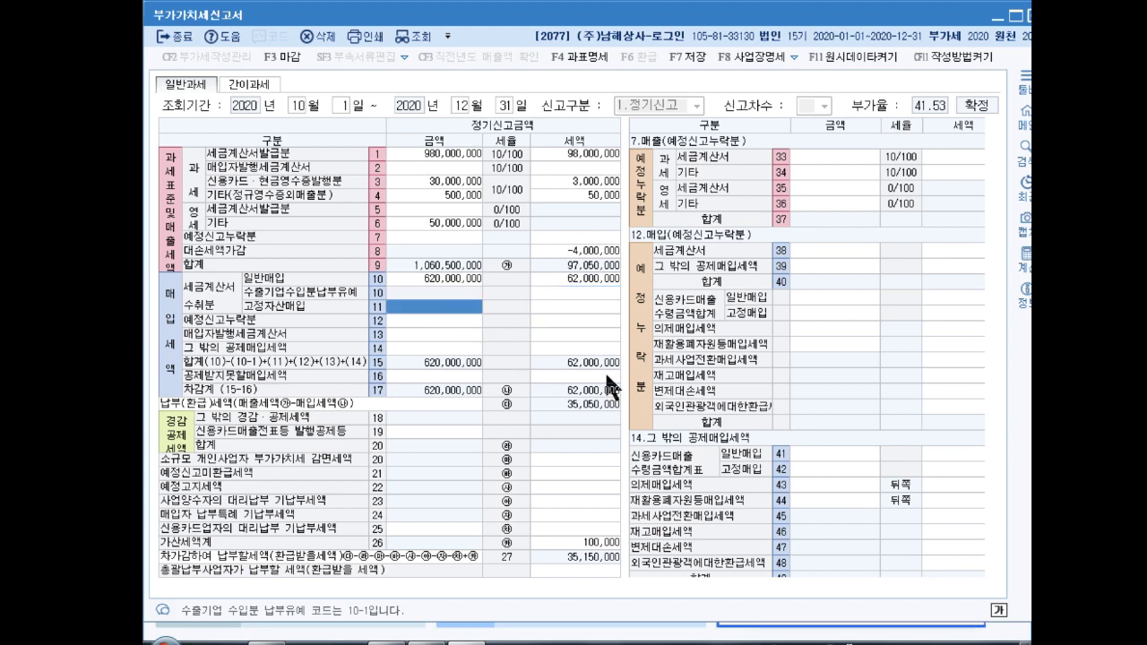
type("90000000")
key("Return")
type("9000000")
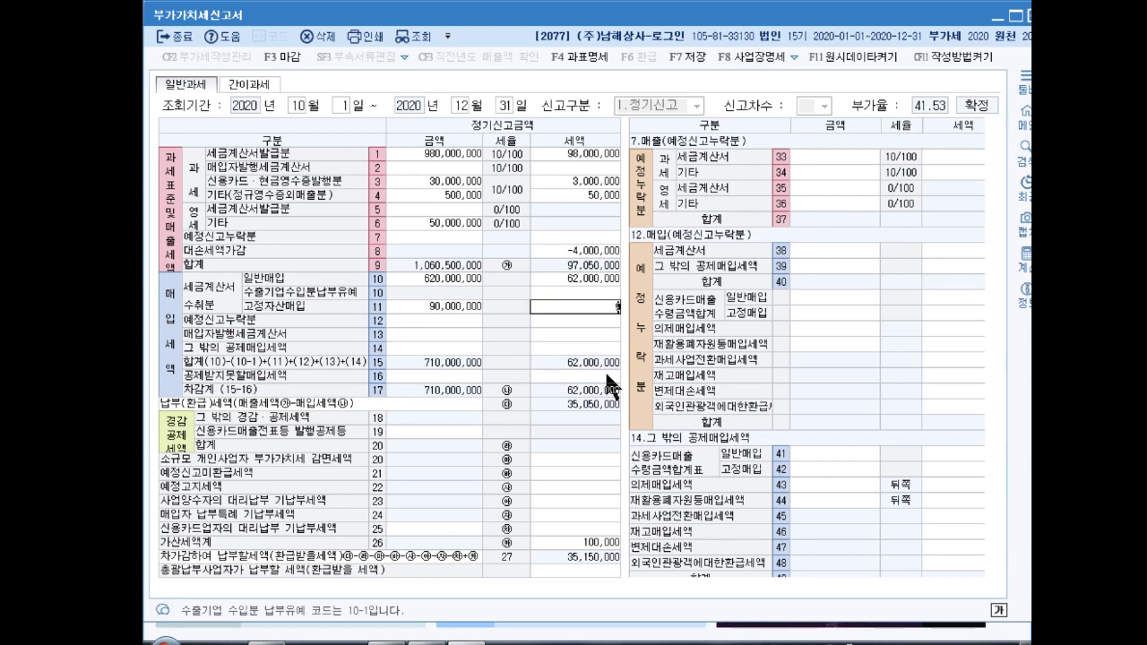
key("Return")
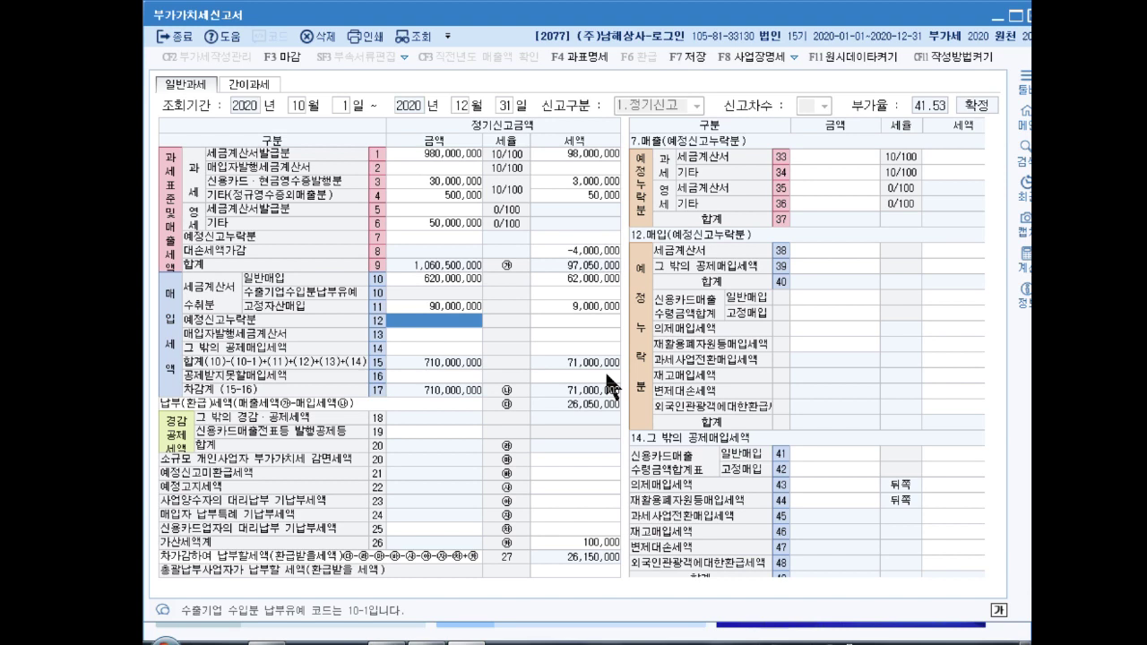
Correct the 세금계산서수취분 일반매입 line to an amount of 630,000,000 and tax of 63,000,000
left_click(430, 305)
key("Up")
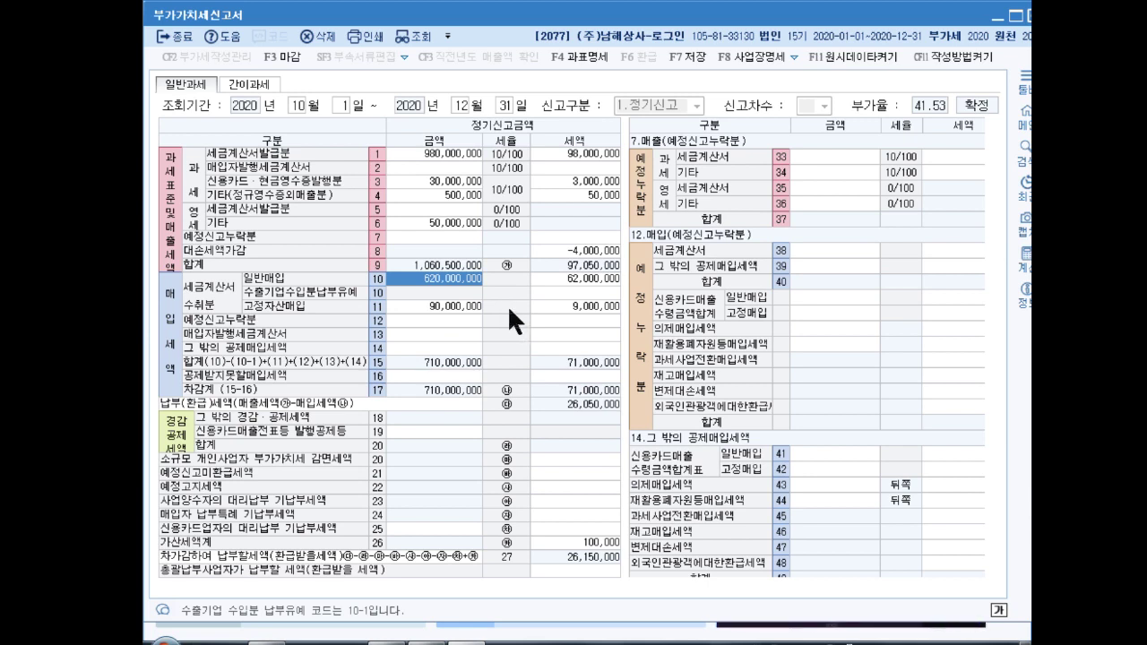
type("630,000,000")
key("Return")
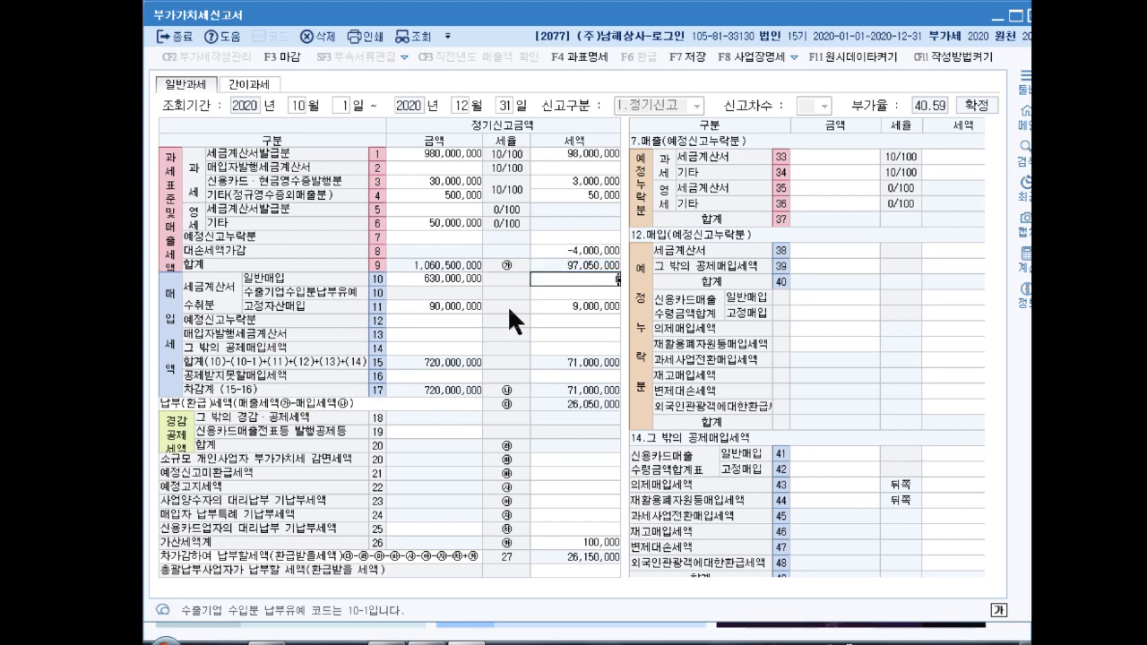
key("Return")
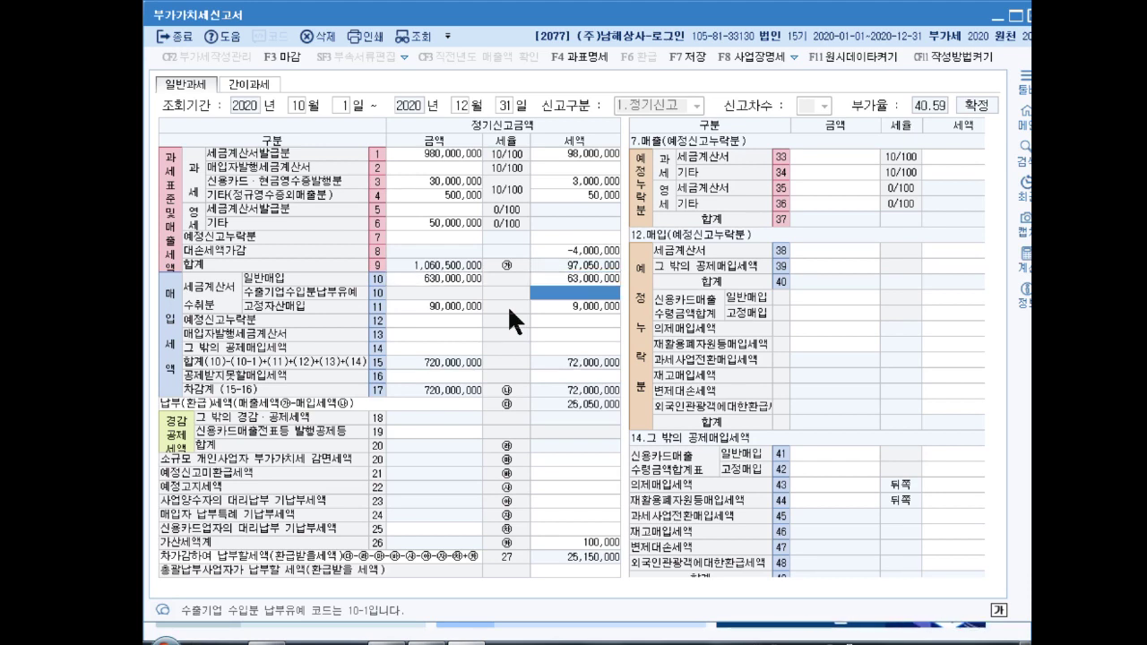
left_click(421, 276)
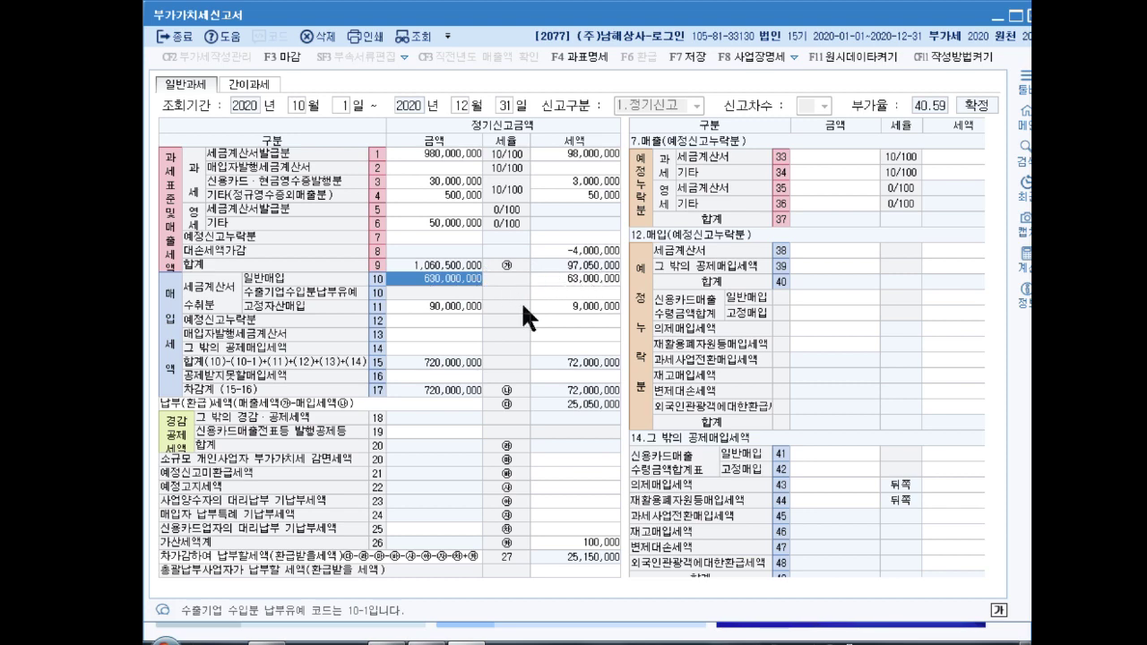
In the 공제받지못할매입세액 details, enter 10,000,000 as the 공제받지못할 매입세액 amount with 1,000,000 tax
left_click(456, 375)
left_click(815, 161)
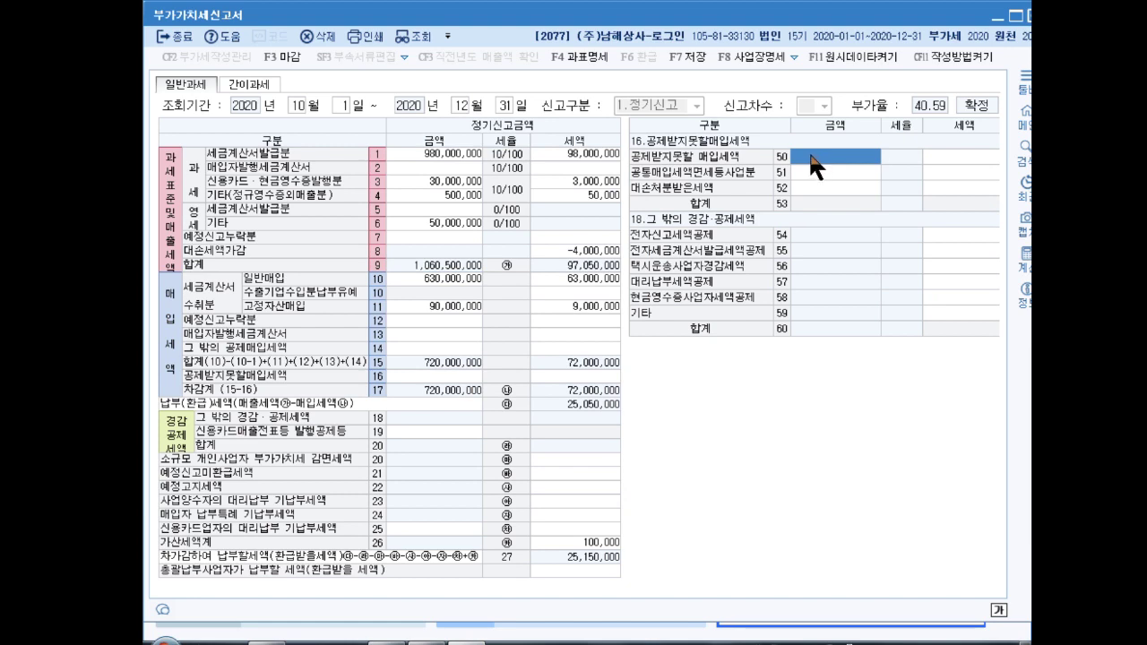
type("10000000")
key("Return")
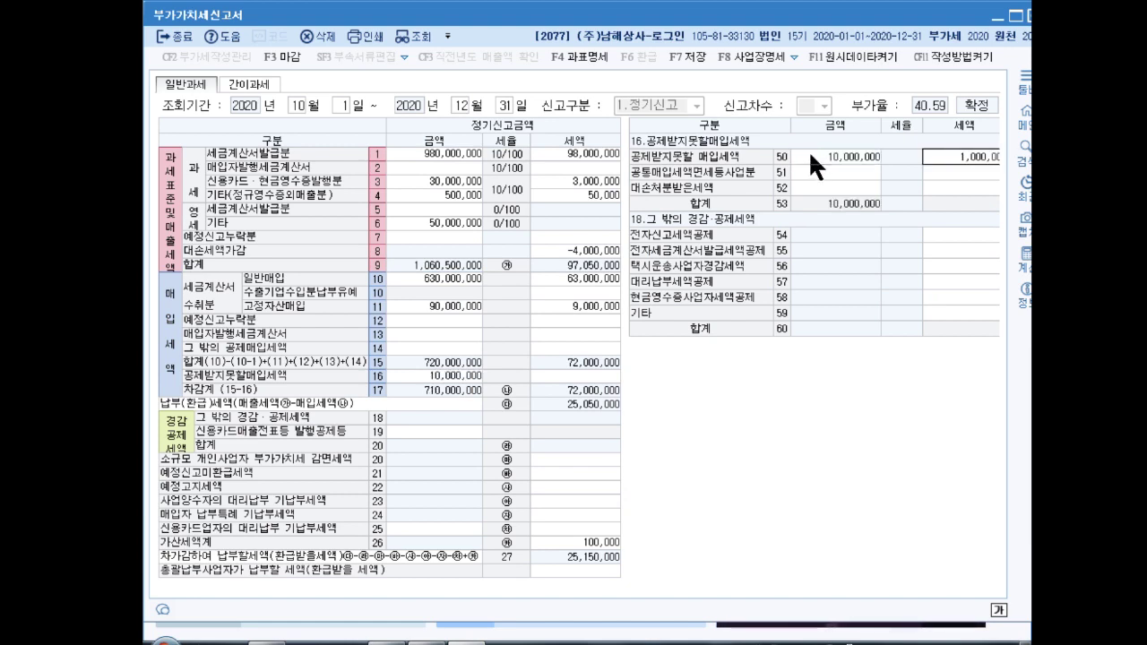
key("Return")
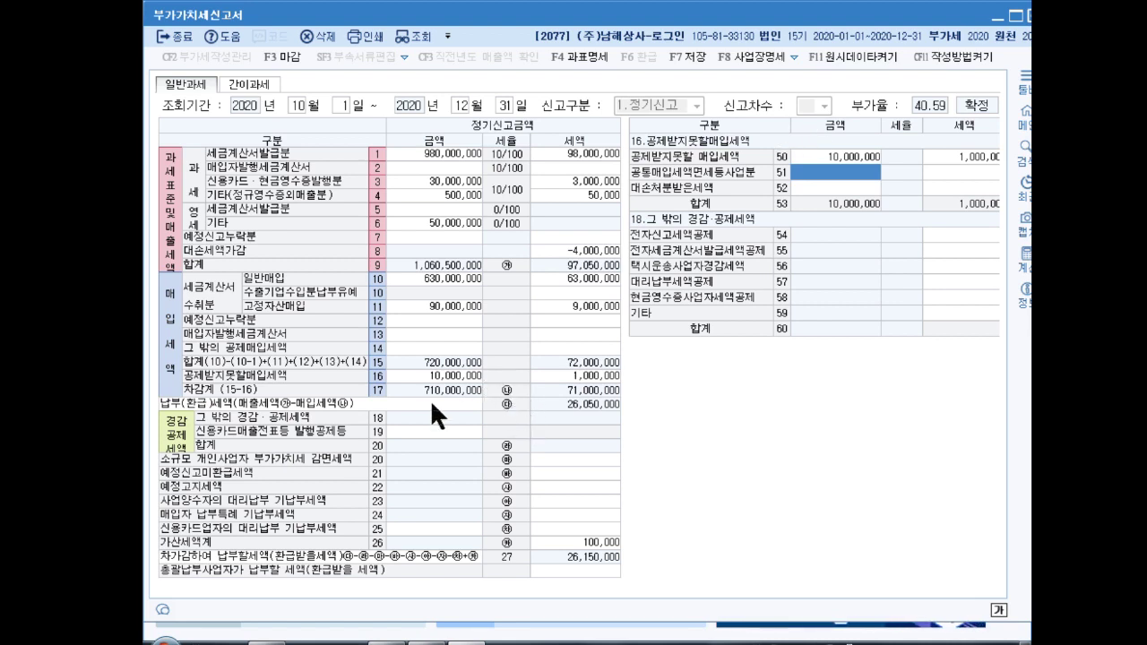
Enter 3,000,000 as the unrefunded preliminary-return tax (예정신고미환급세액)
left_click(555, 472)
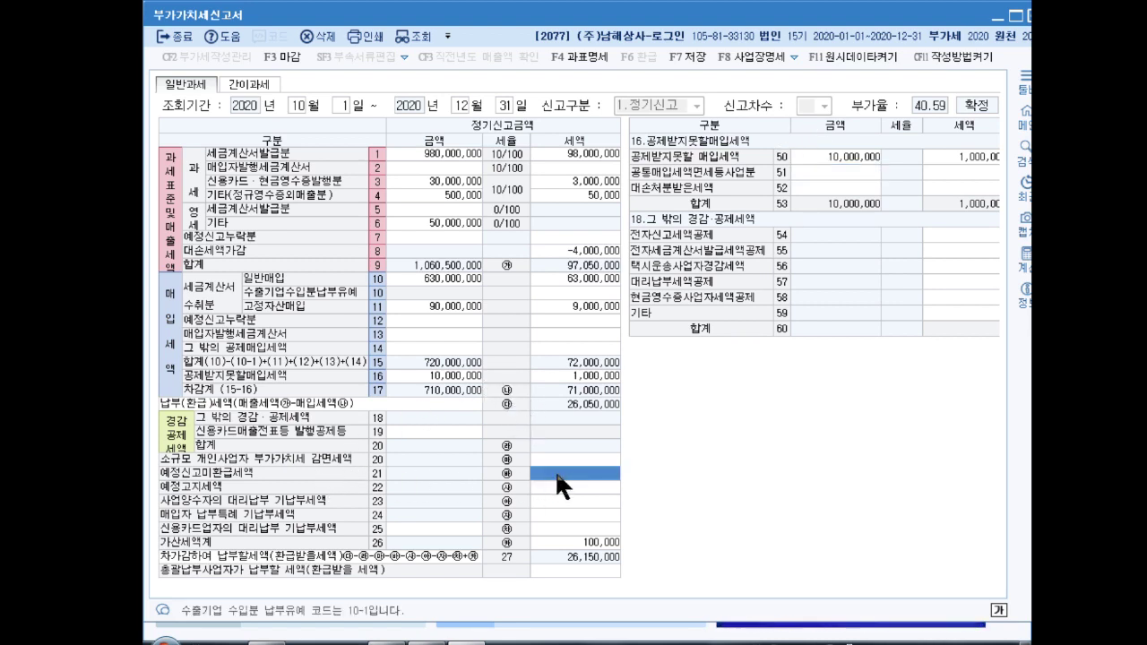
type("3000000")
key("Return")
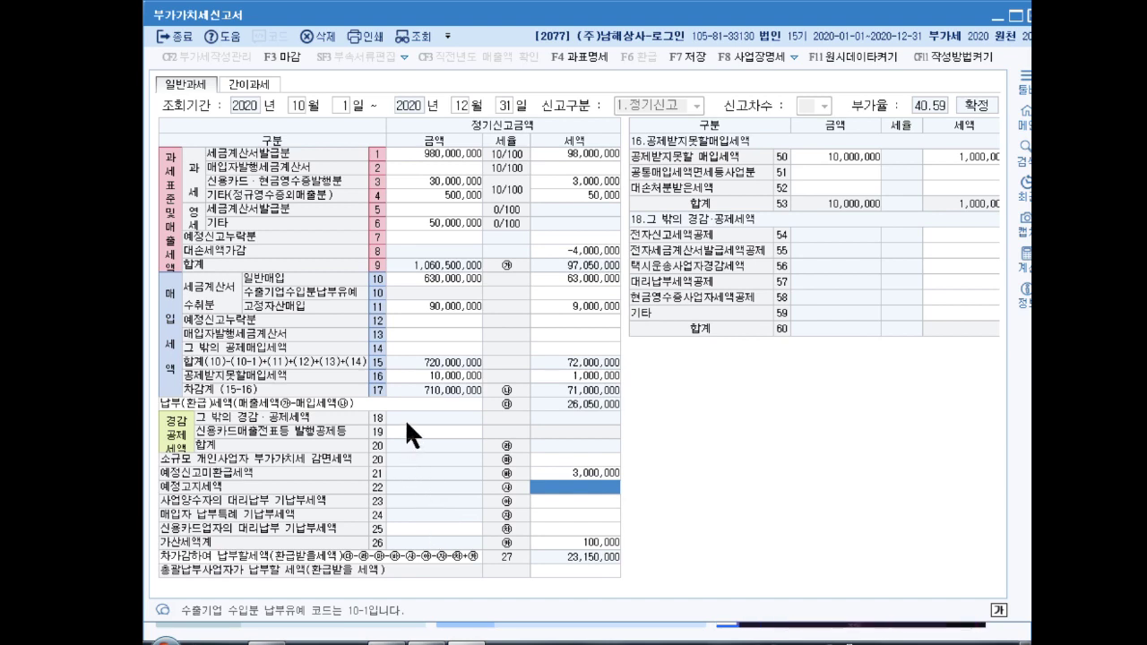
Enter 10,000 as the 전자신고세액공제 tax credit and close the VAT return
left_click(429, 431)
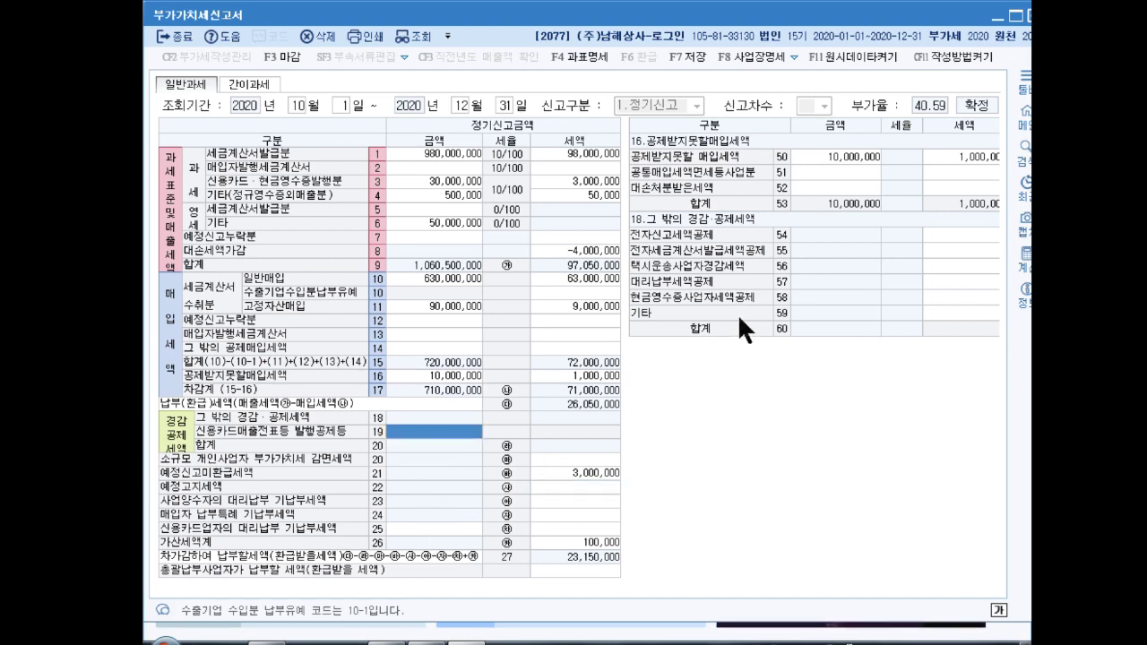
left_click(955, 235)
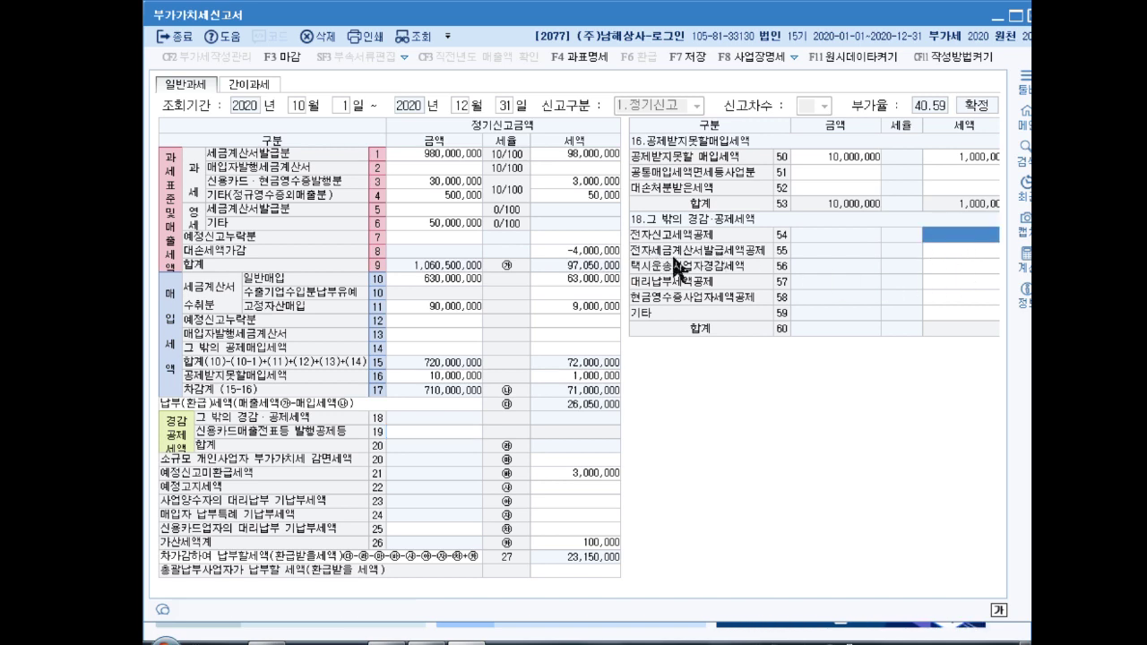
type("10000")
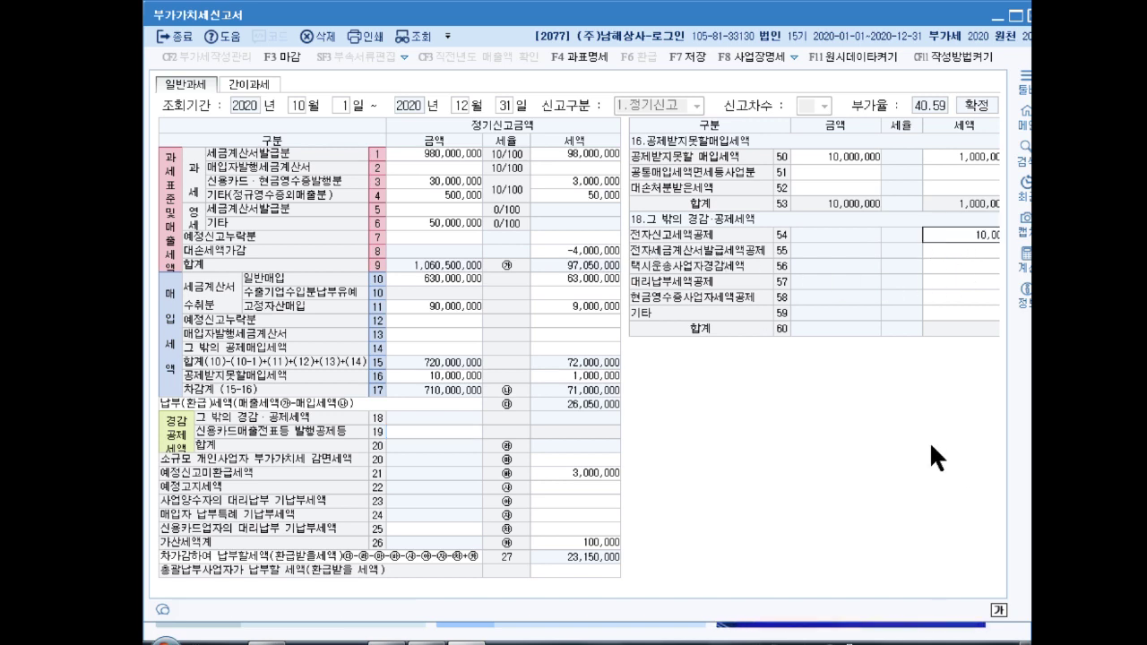
key("Return")
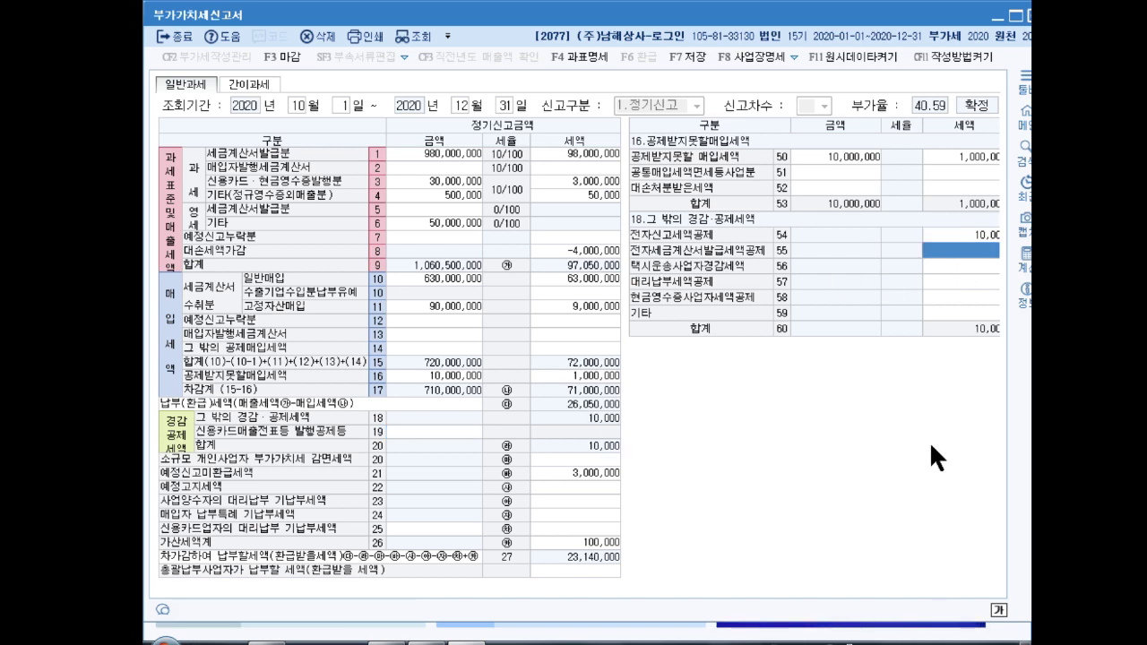
key("Escape")
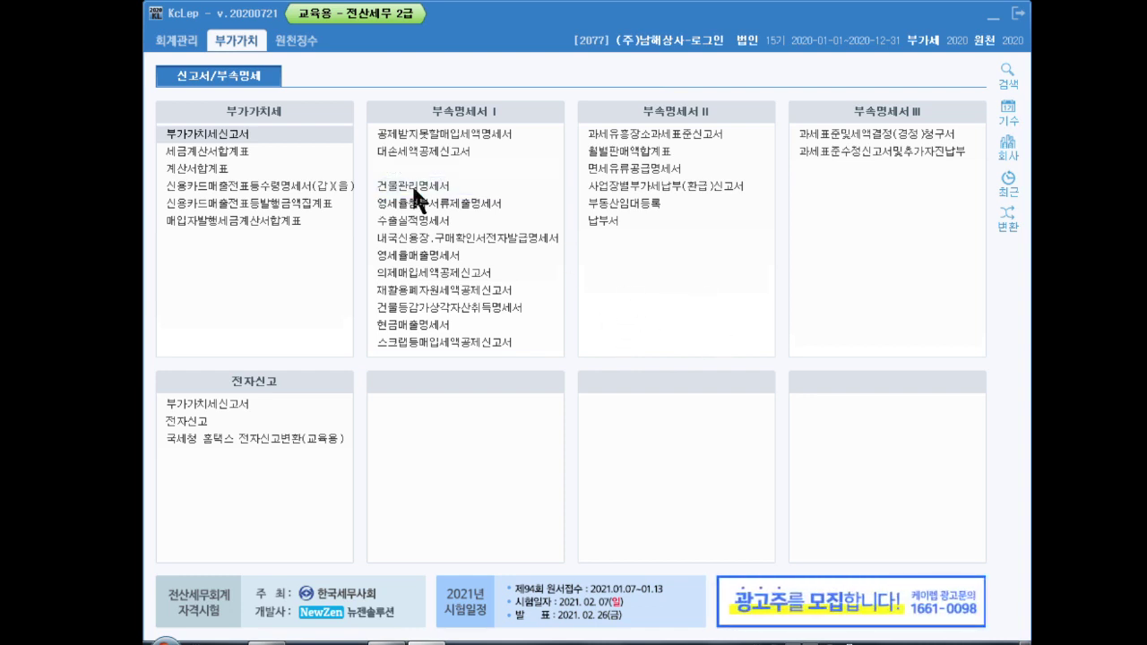
Open general voucher entry (일반전표입력) for December 31, 2020
left_click(176, 39)
left_click(215, 135)
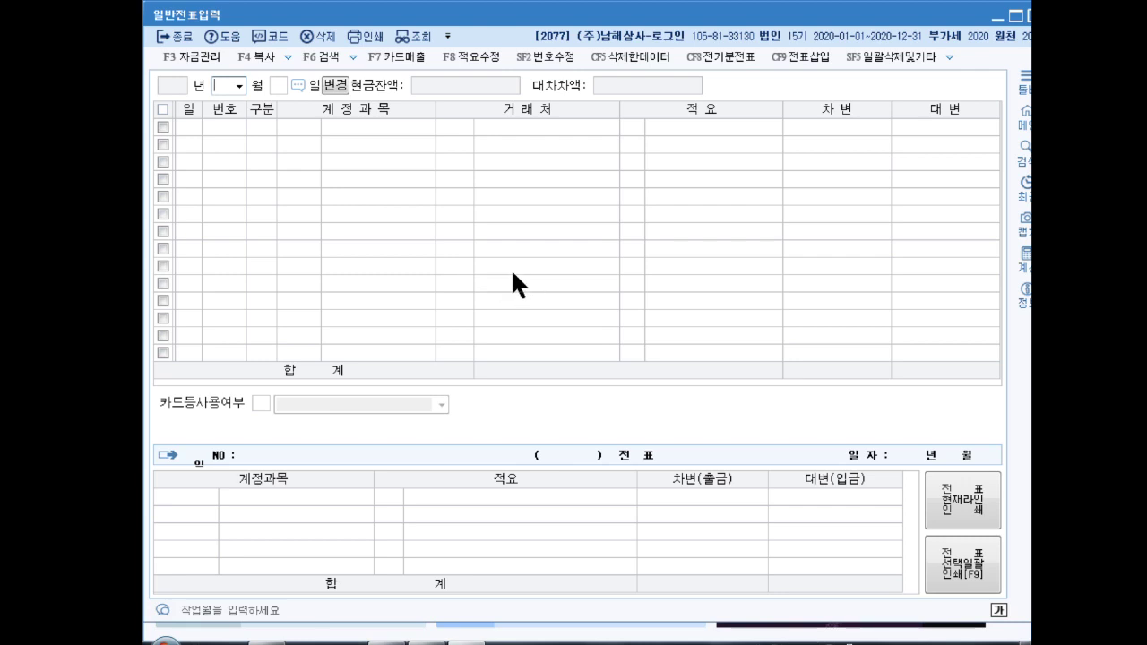
type("12")
key("Return")
type("31")
key("Return")
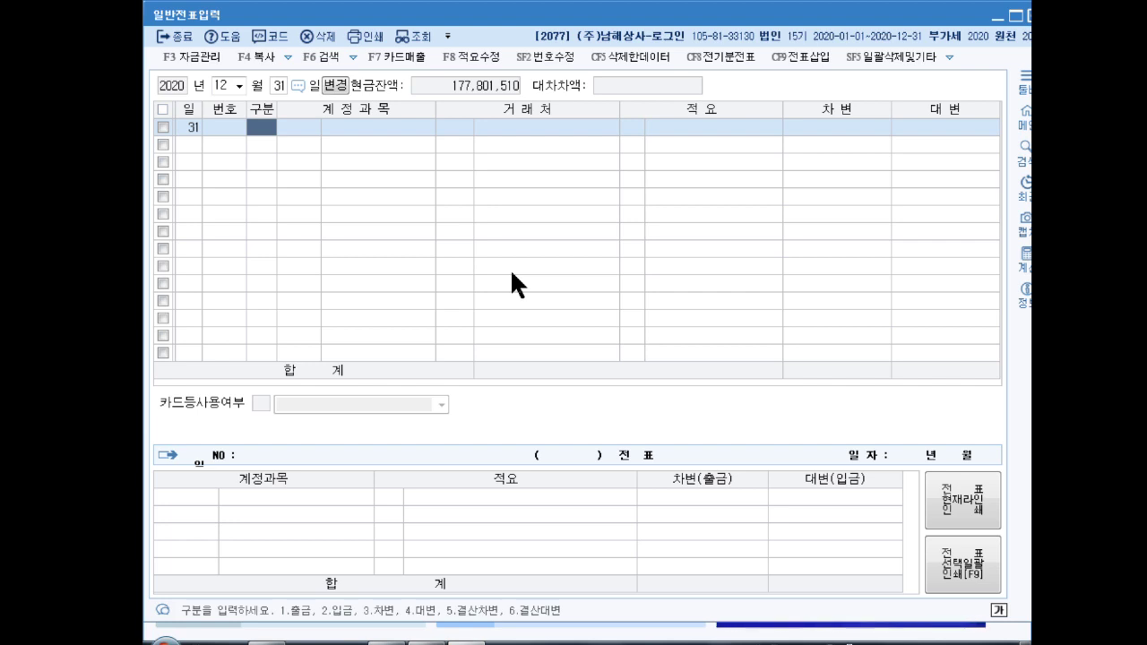
Add a debit line for account 0904 임대료 with an amount of 800,000 and no trading partner
type("3")
key("Return")
type("904")
key("Return")
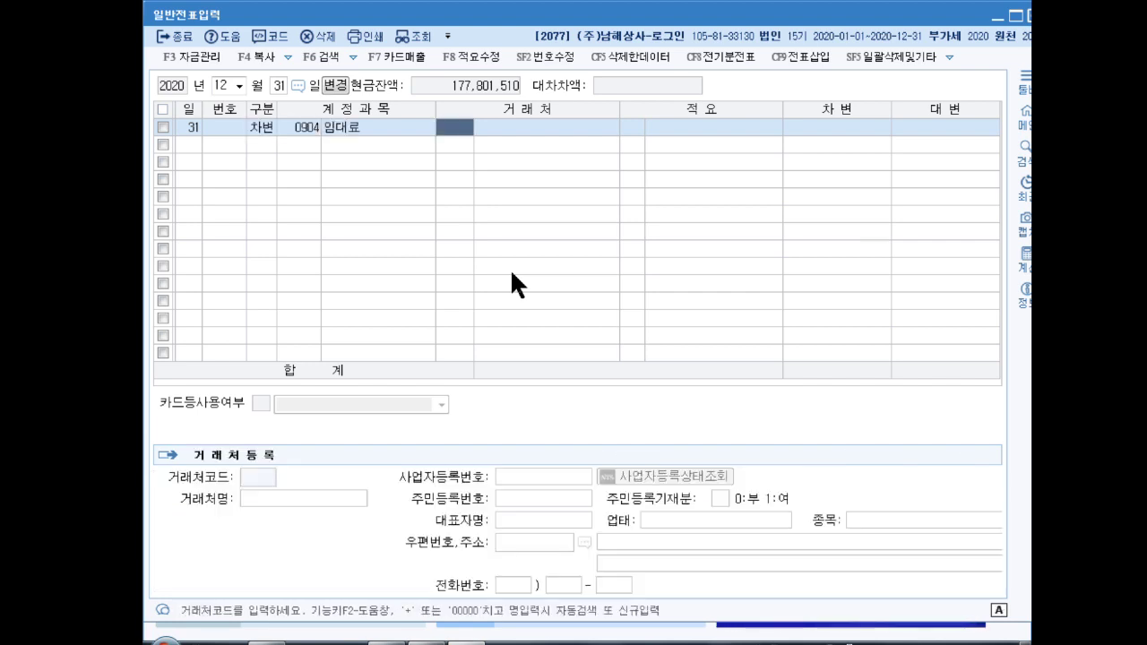
key("Return")
key("Return")
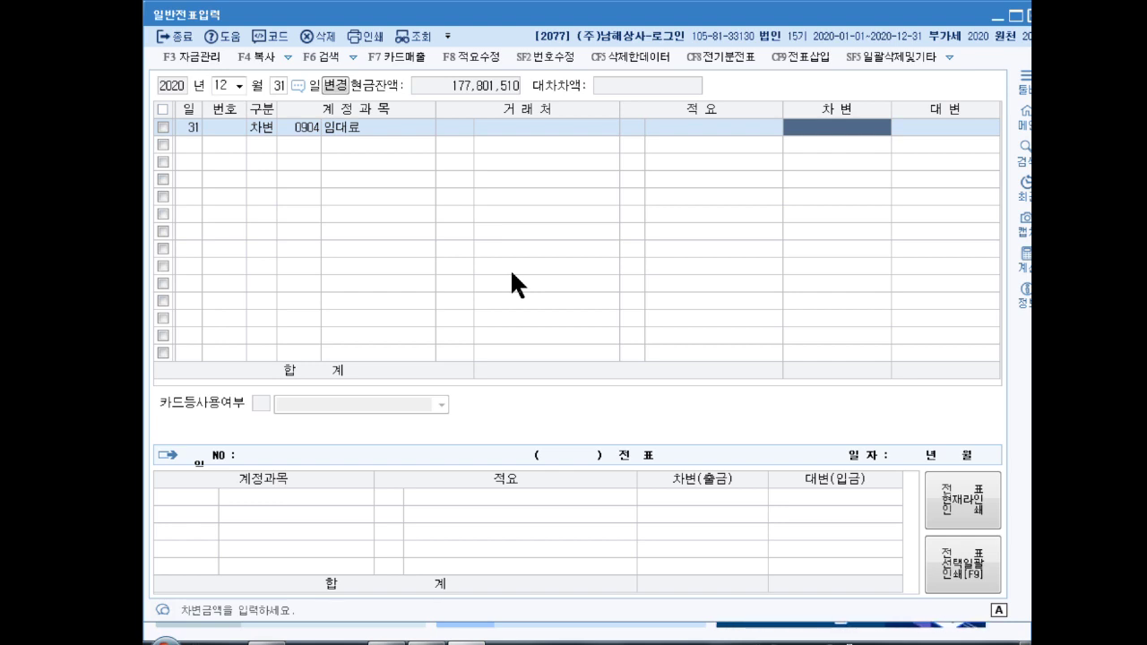
type("8000000")
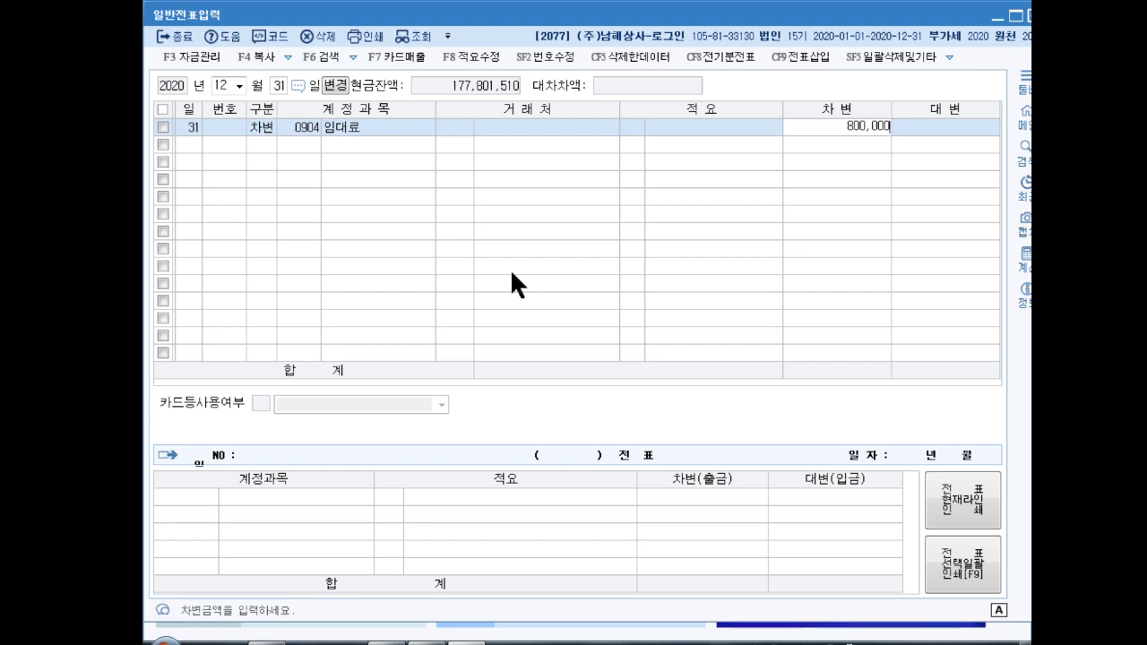
key("Return")
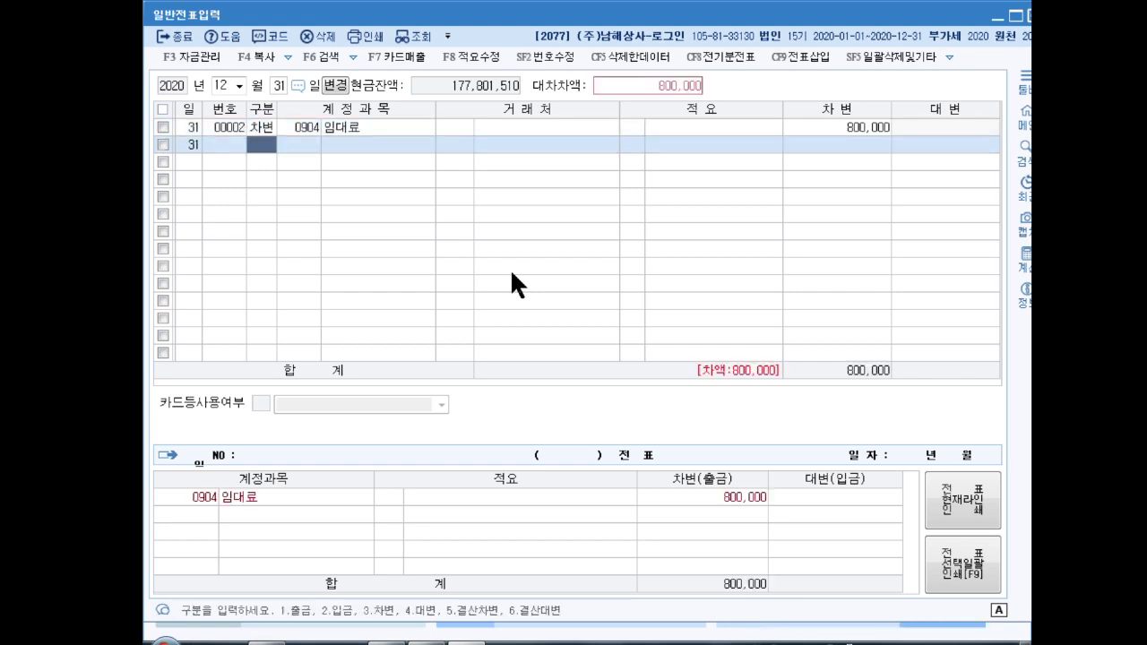
Add the balancing credit line for account 선수수익 with an amount of 800,000
type("4")
key("Return")
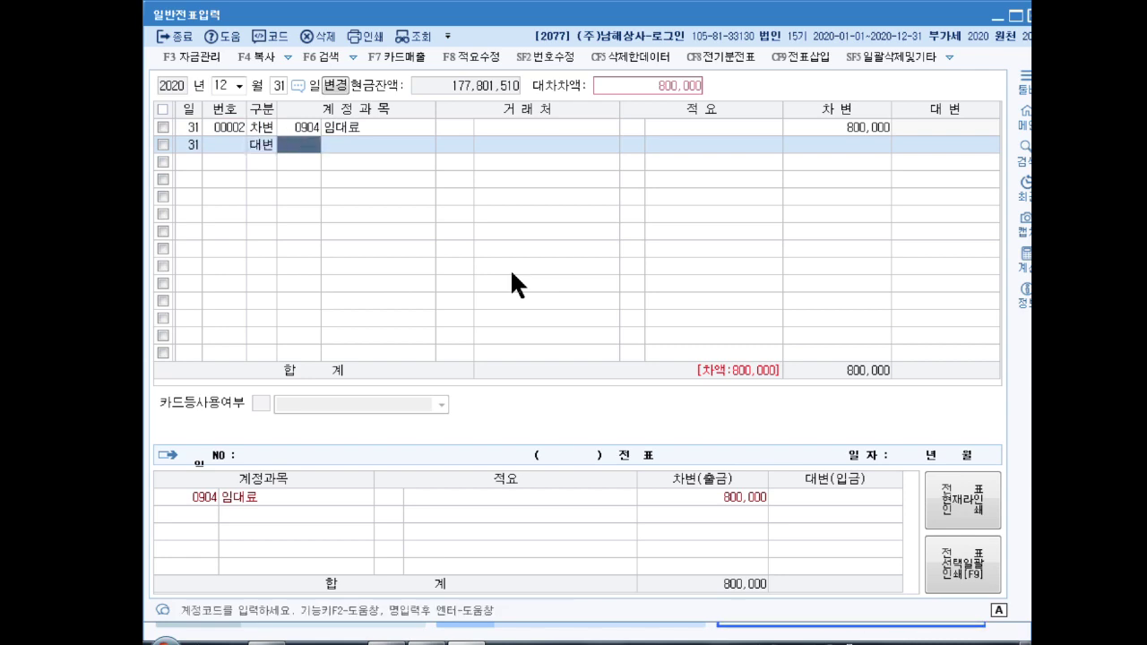
type("선수수익")
key("Return")
key("Return")
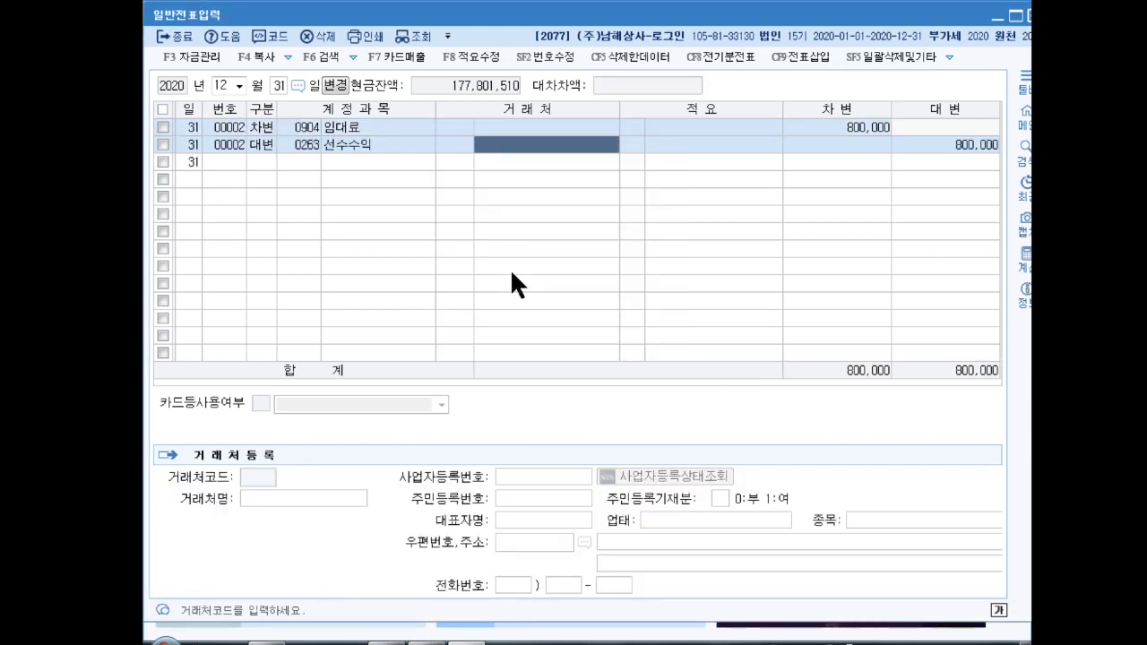
key("Return")
key("Return")
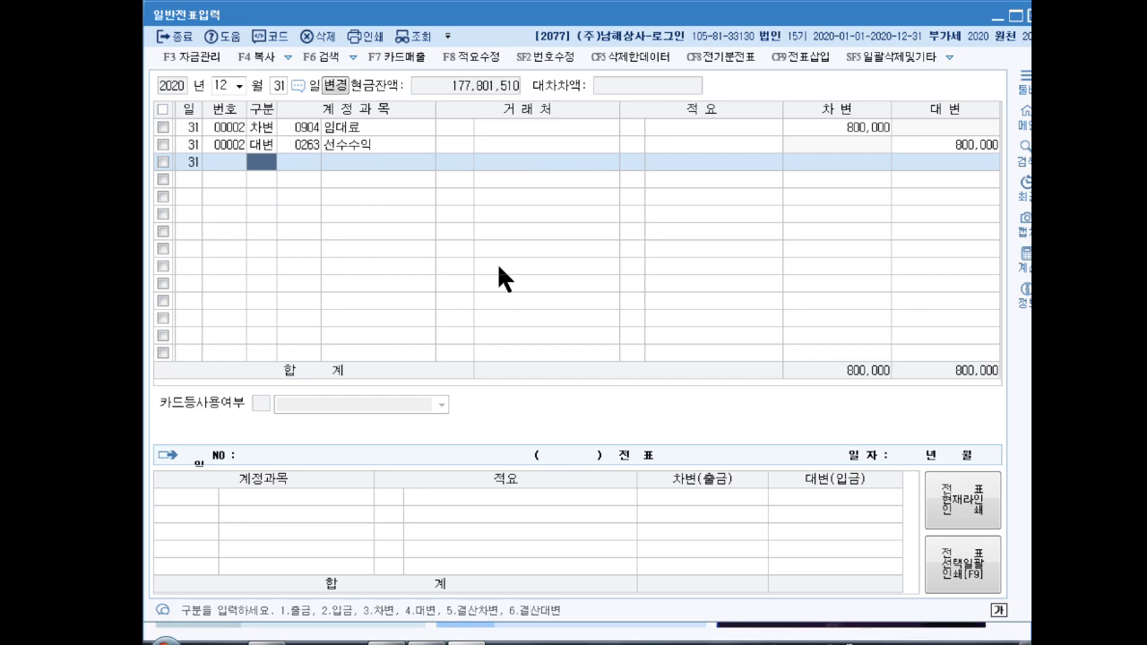
Add a credit line for 외화장기차입금 with 씨티은행 as trading partner and an amount of 3,000,000
type("4")
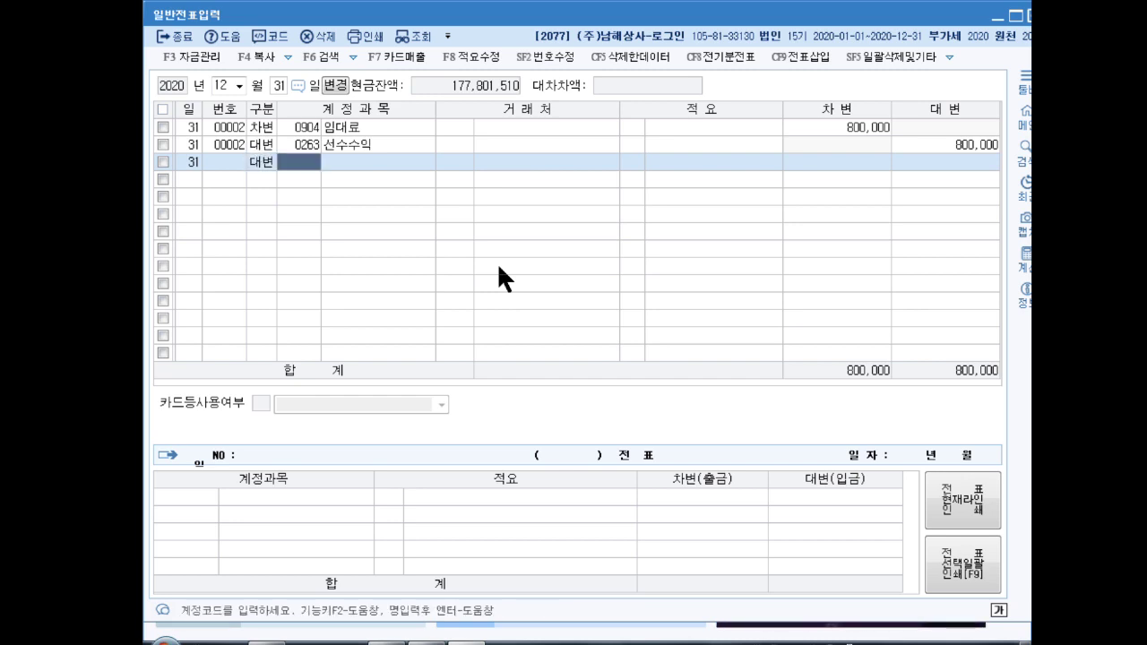
type("외화차")
key("Return")
key("Down")
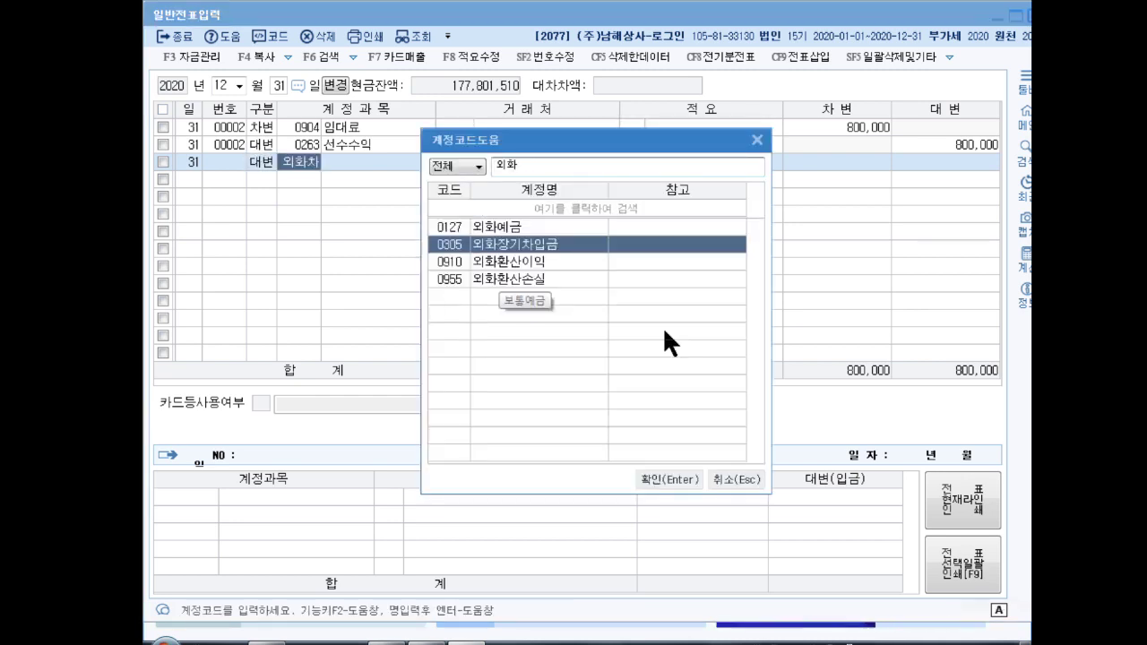
key("Return")
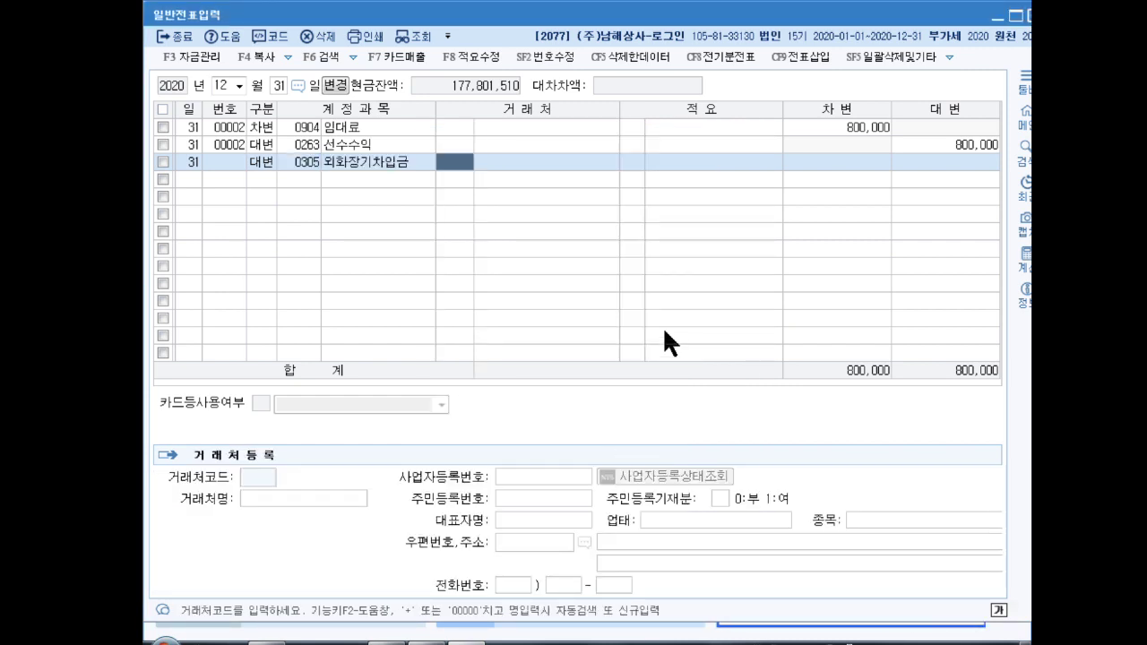
type("씨티")
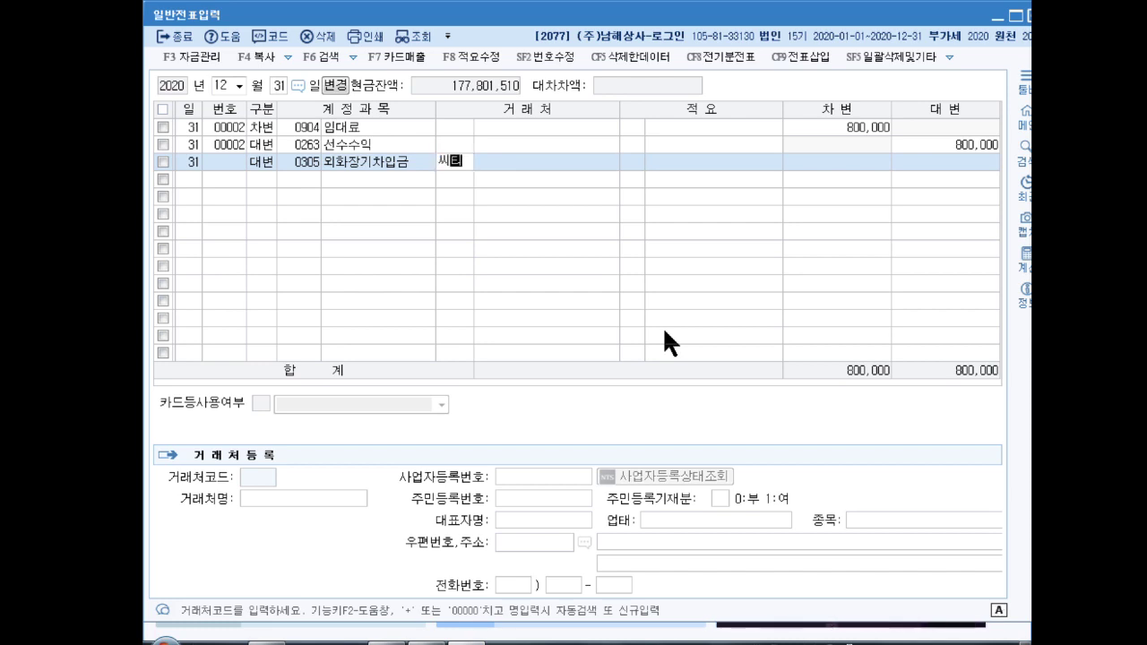
key("Return")
key("Return")
key("Return")
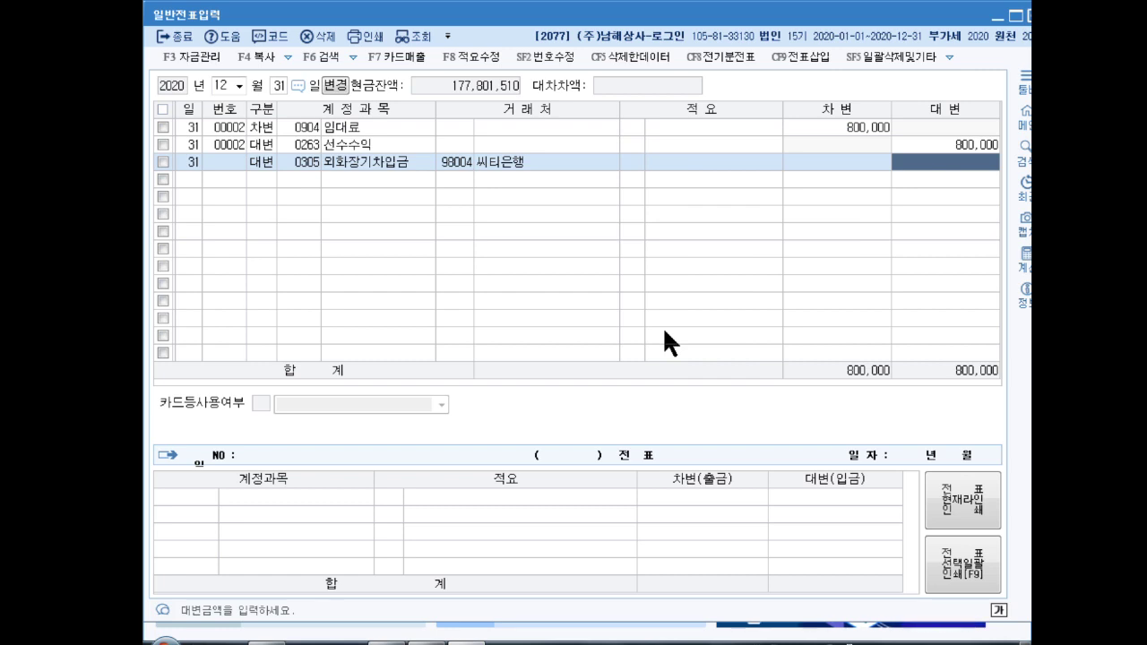
type("3000000")
key("Return")
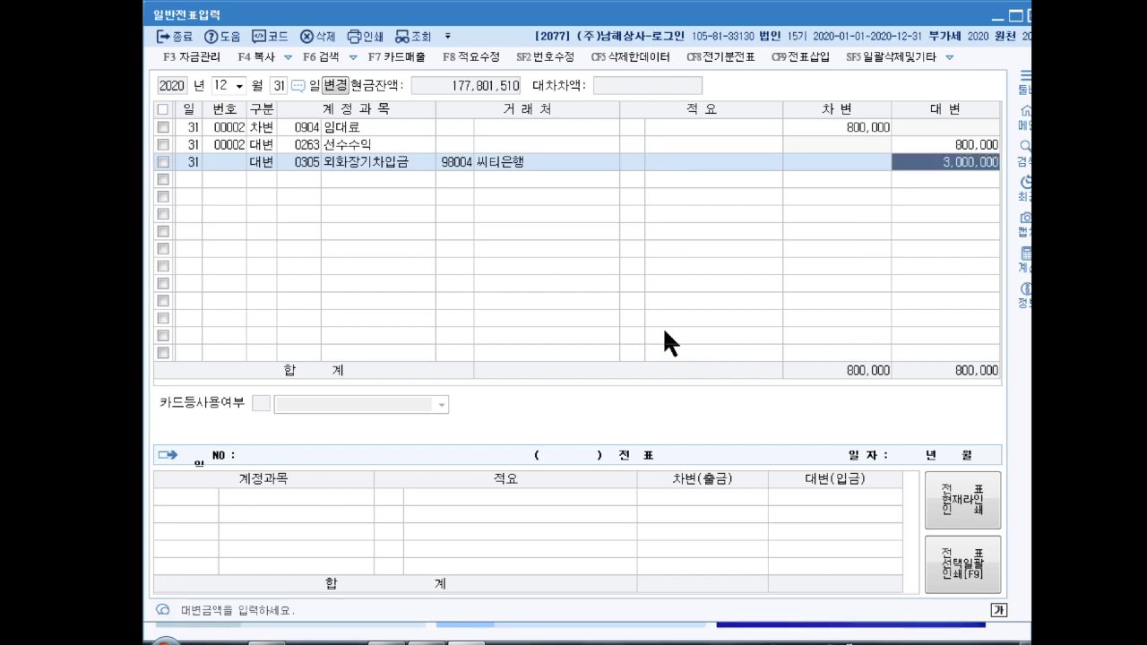
Add the balancing debit line for 외화환산손실 with an amount of 3,000,000
type("3")
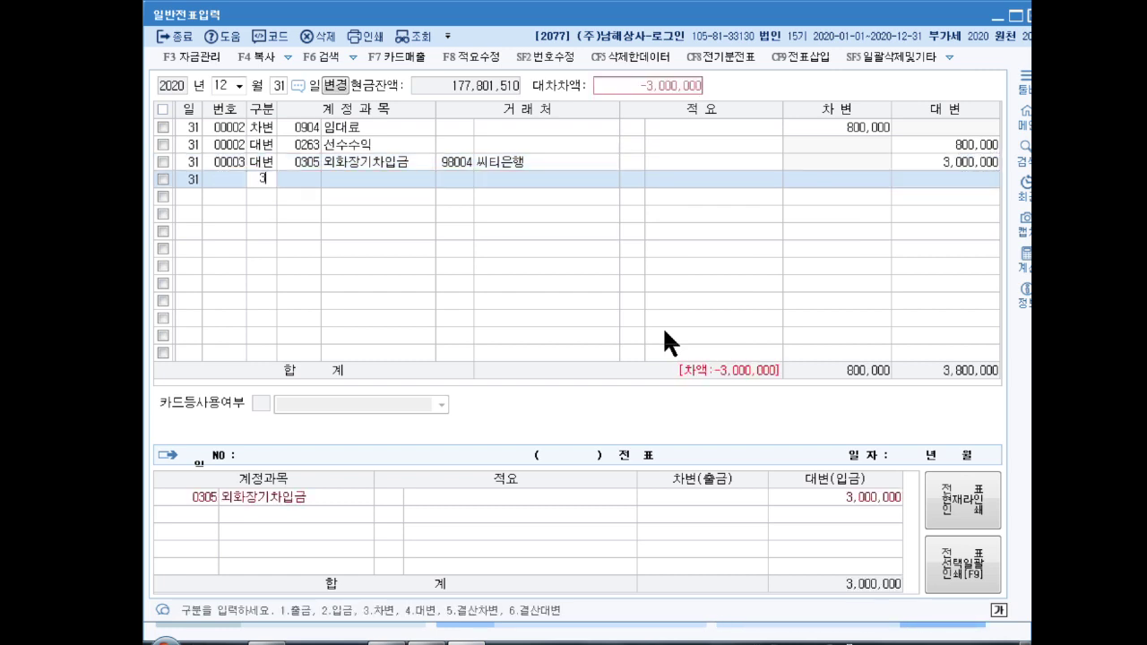
key("Return")
type("외화환")
key("Return")
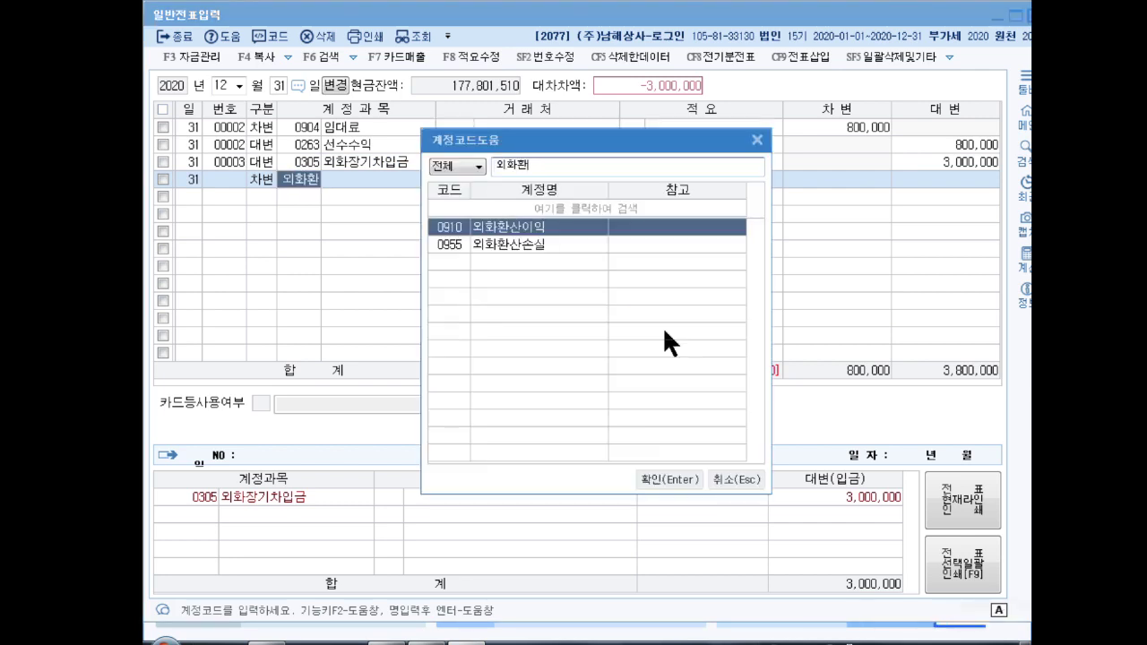
key("Down")
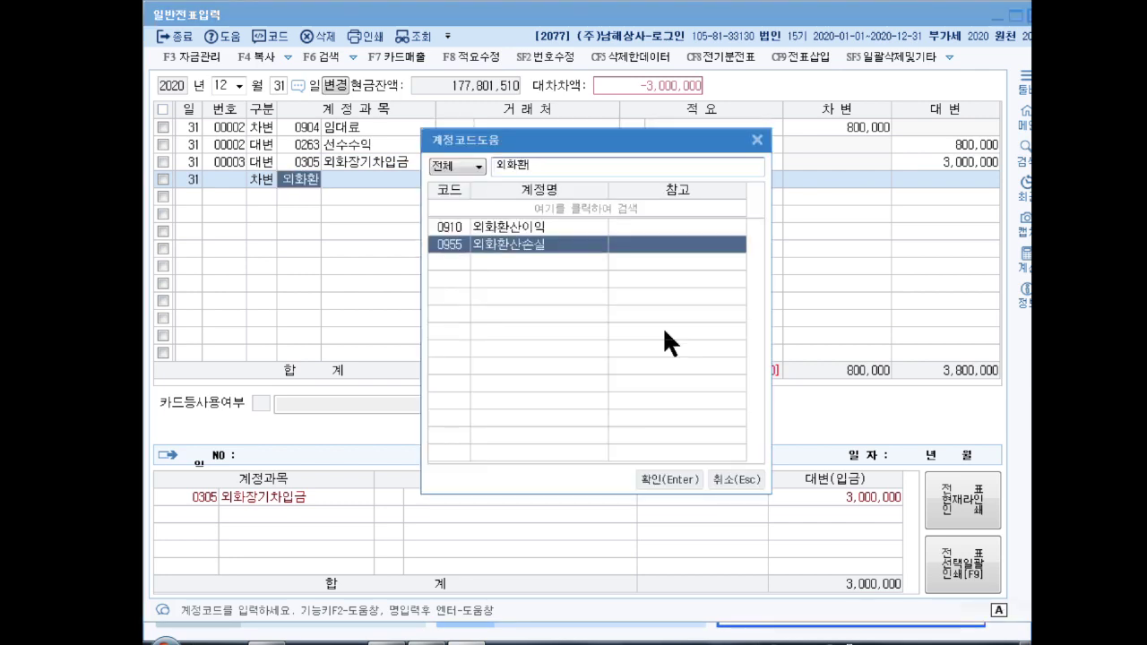
key("Return")
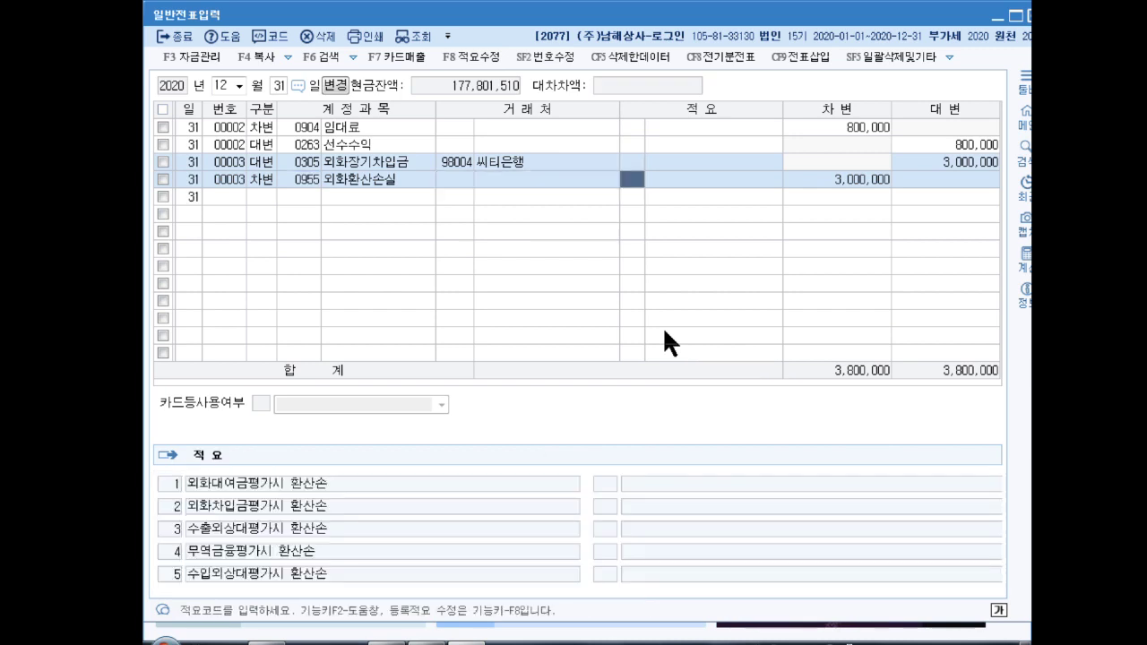
key("Return")
key("Return")
key("Up")
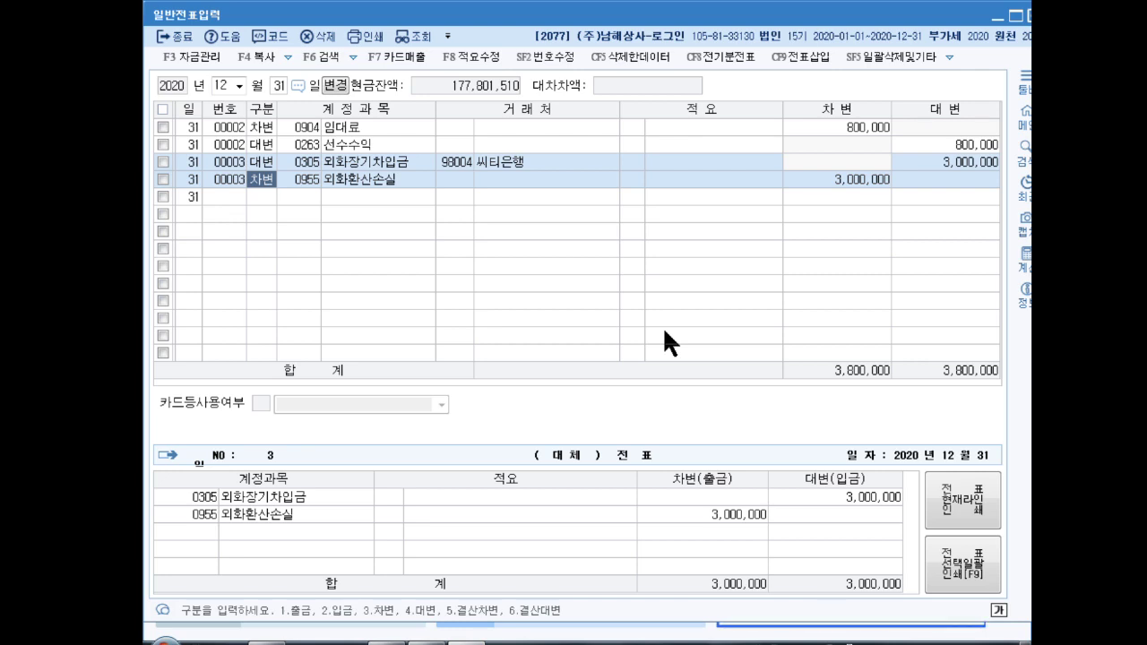
key("Down")
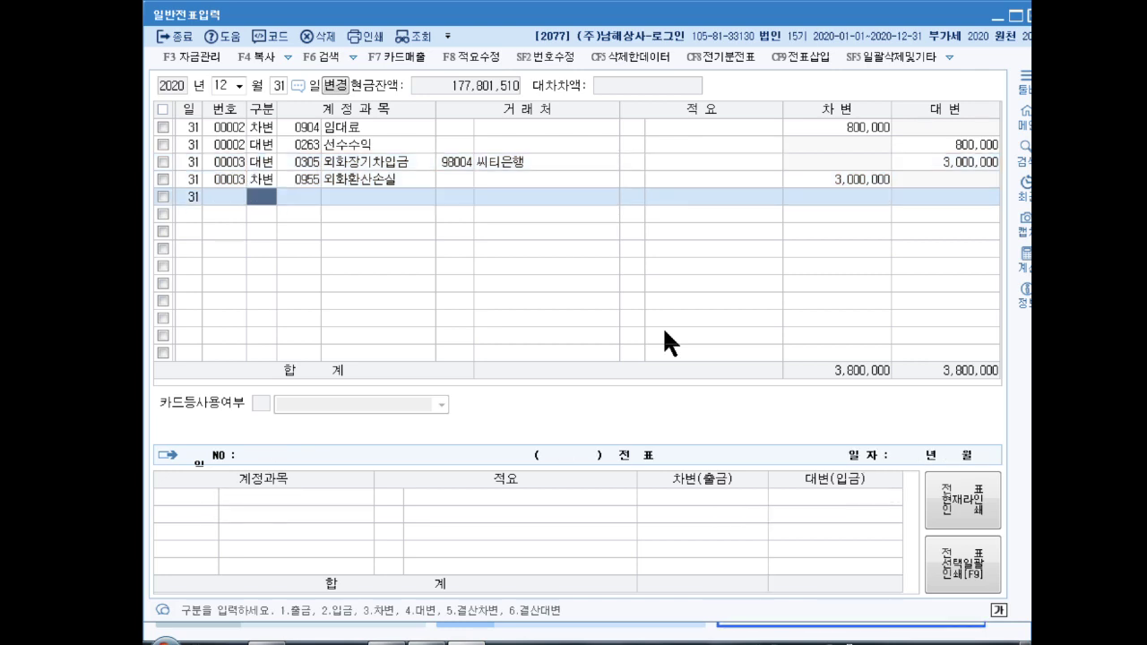
Add a credit line for 원재료 with description 8 (타계정으로 대체액 원가명세서 반영분) and an amount of 900,000
type("4원재료")
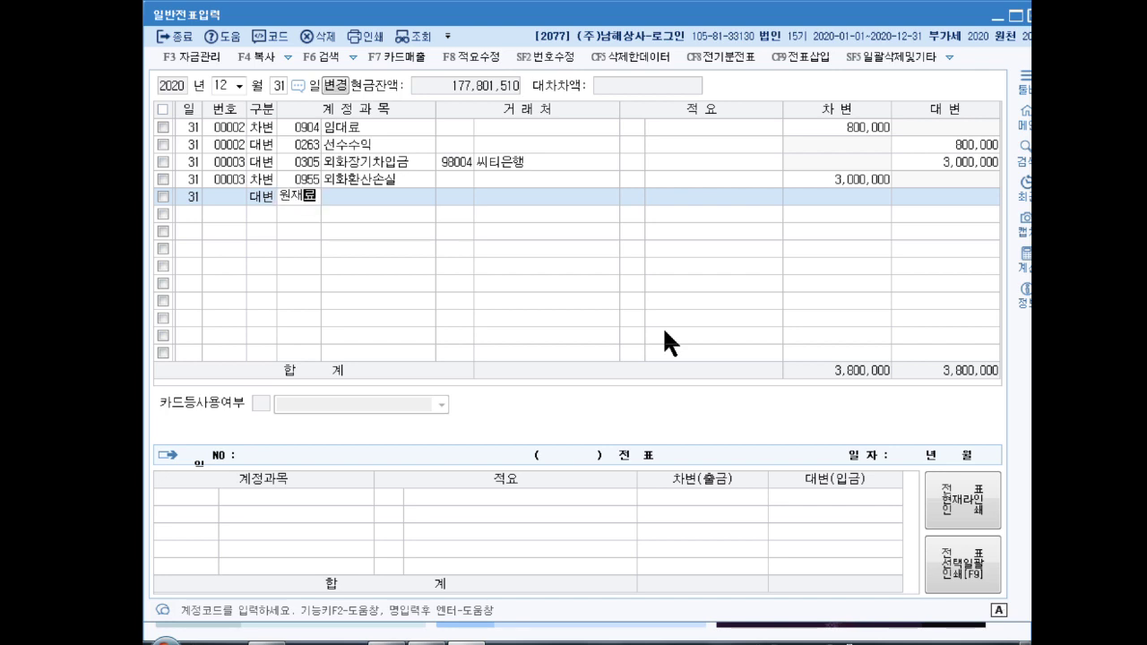
key("Return")
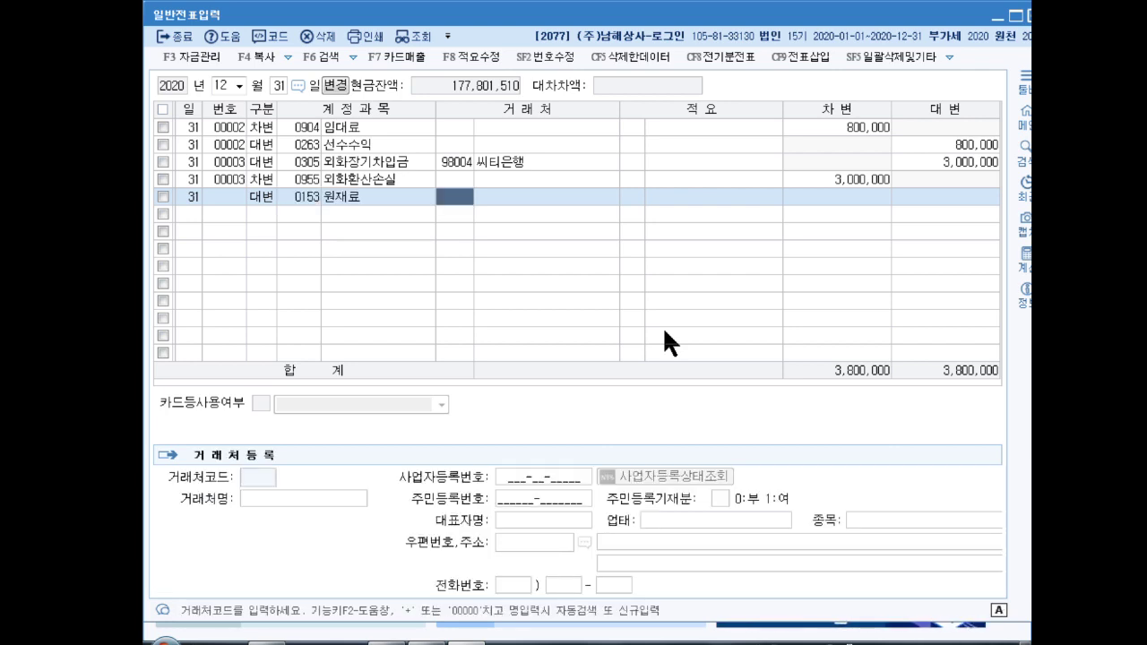
key("Return")
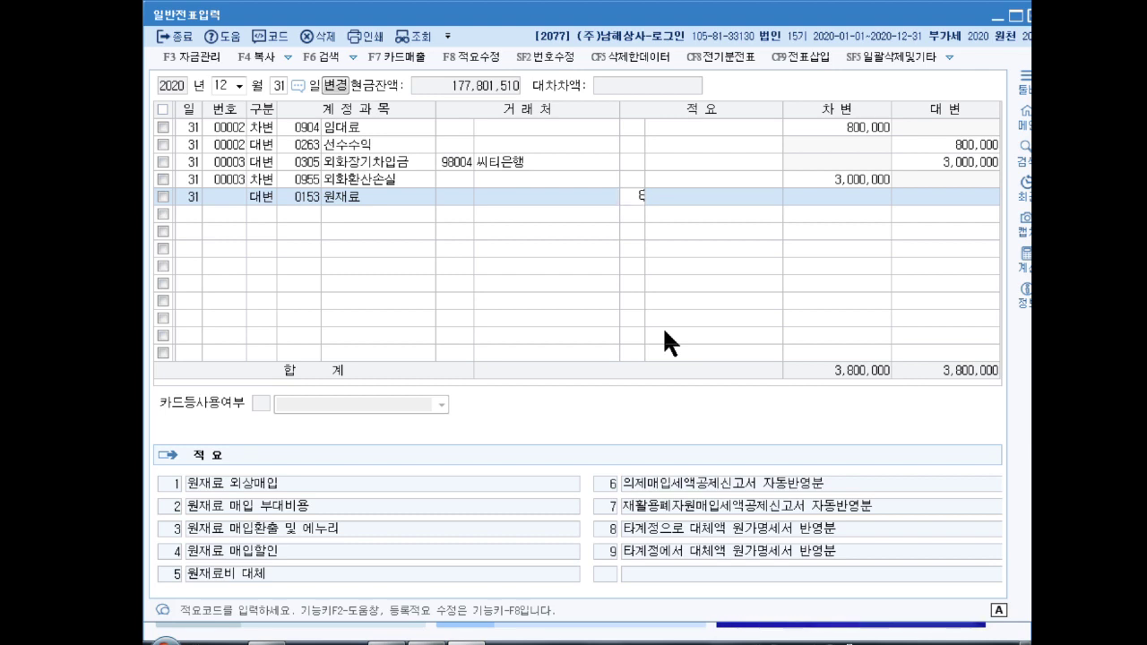
key("Return")
key("Return")
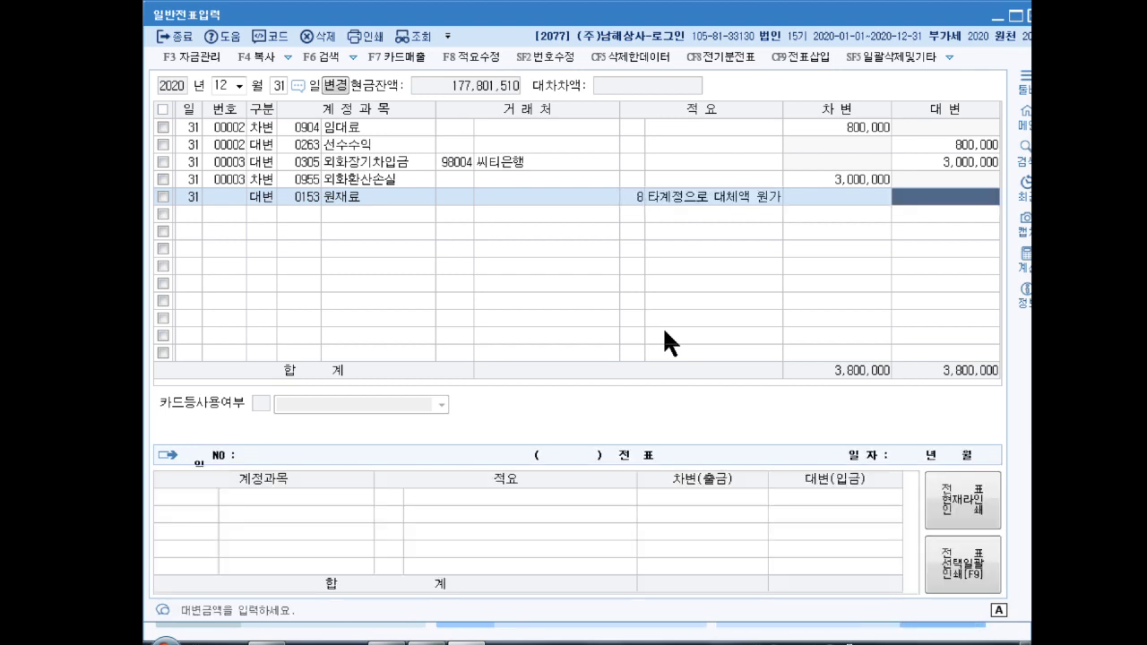
type("9000000")
key("Return")
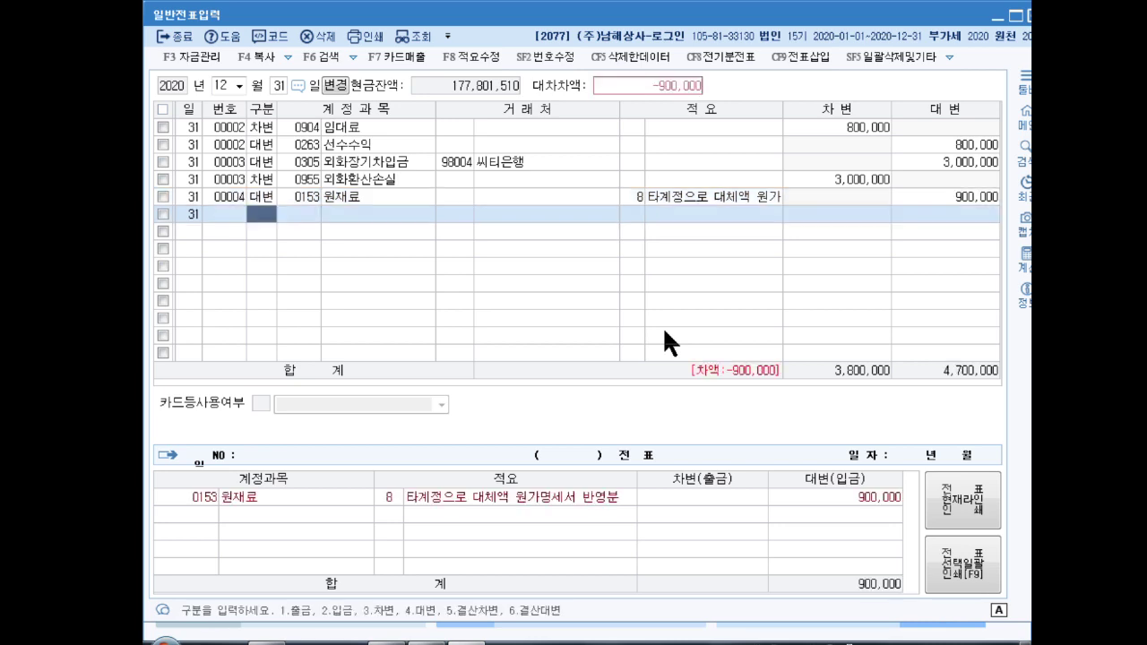
Add the balancing debit line of 900,000 for the manufacturing-cost (제조원가) 수선비 account, code 0520
type("3")
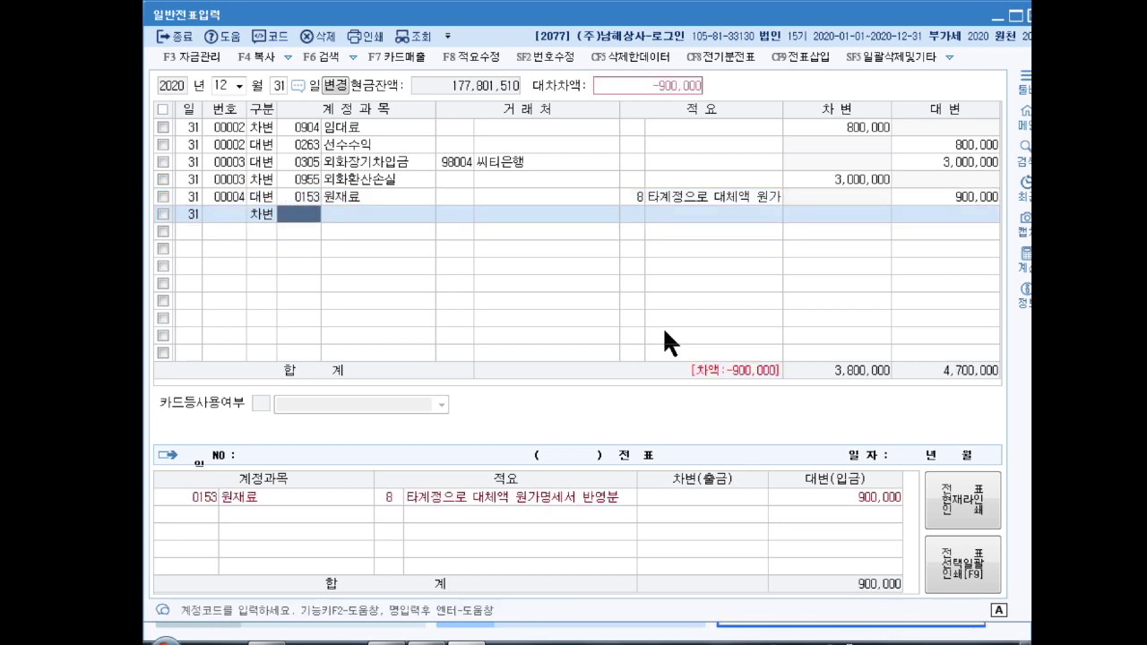
type("수선비")
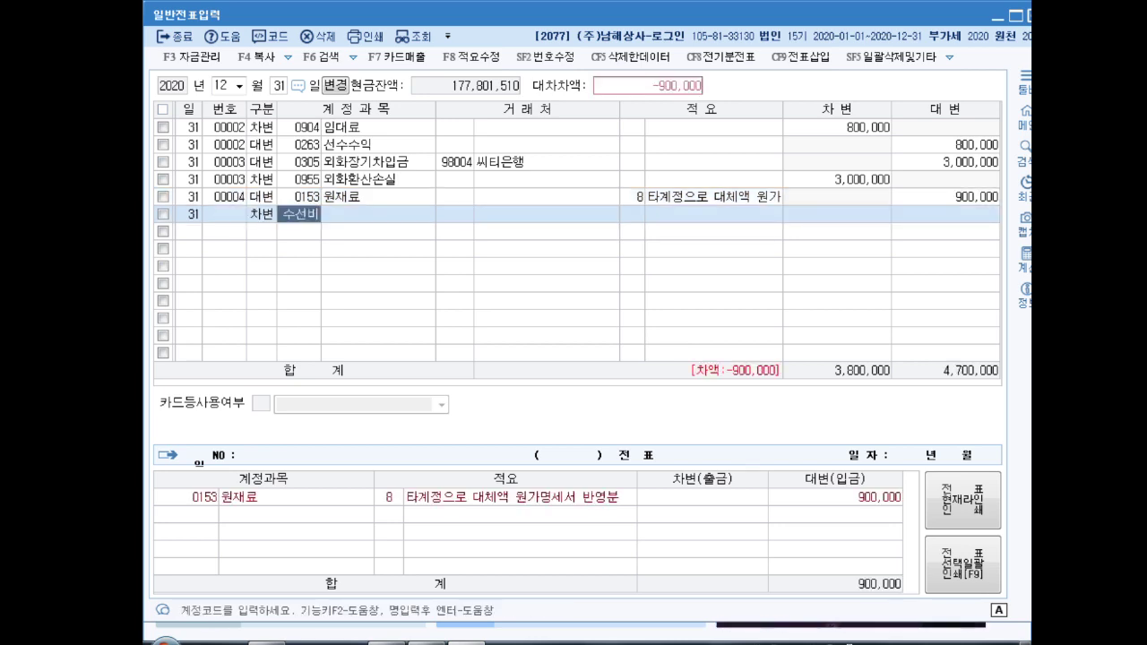
key("Return")
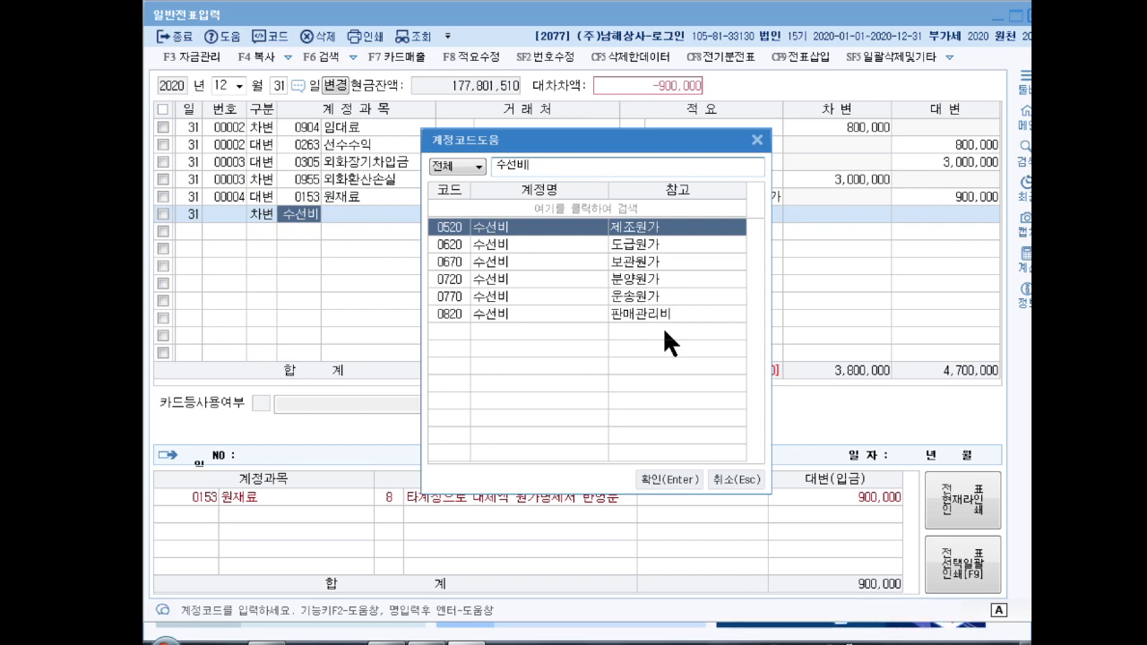
key("Return")
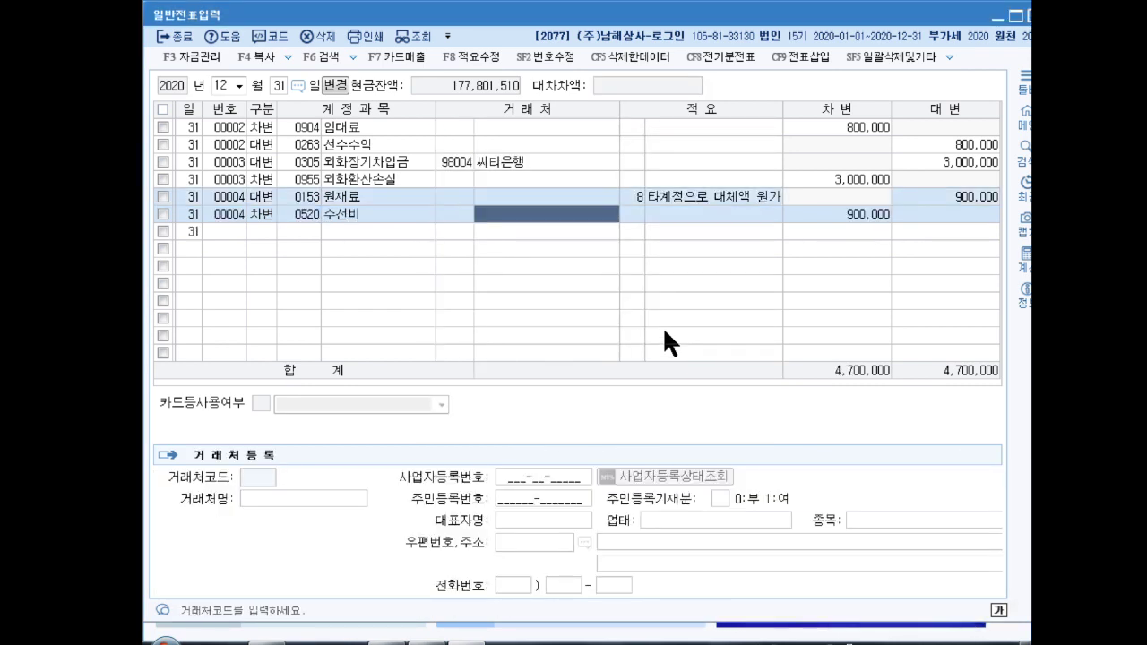
Complete the 수선비 debit line, leaving its trading partner and description empty
key("Return")
key("Return")
key("Return")
key("Up")
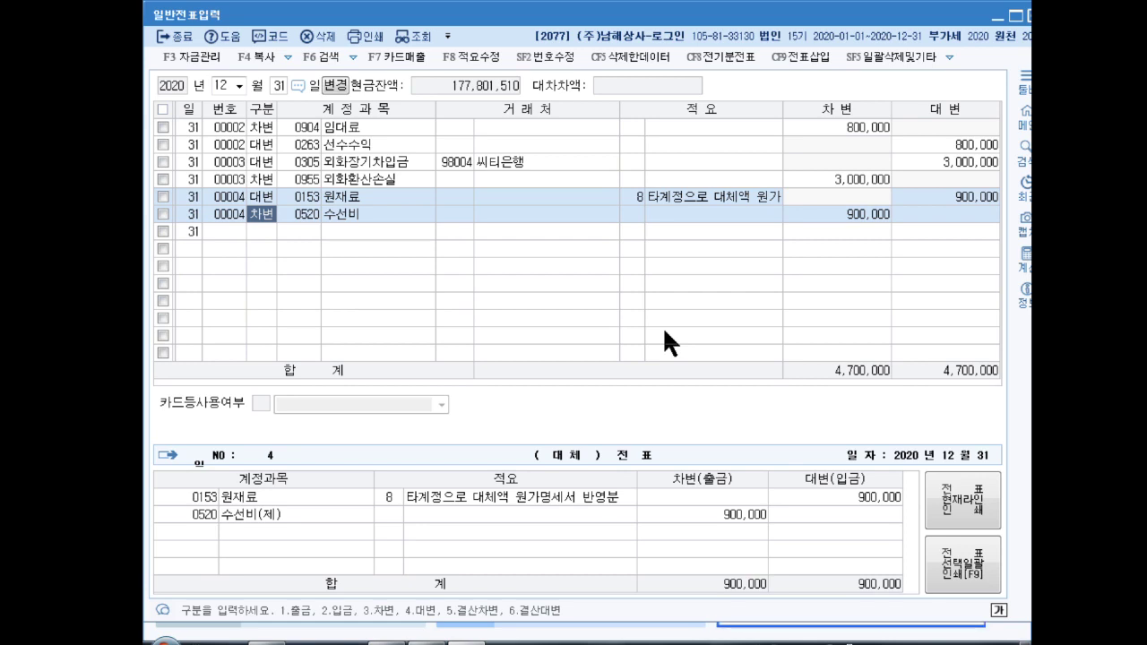
Add a credit line for 매도가능증권, code 0178, with an amount of 1,500,000
key("Down")
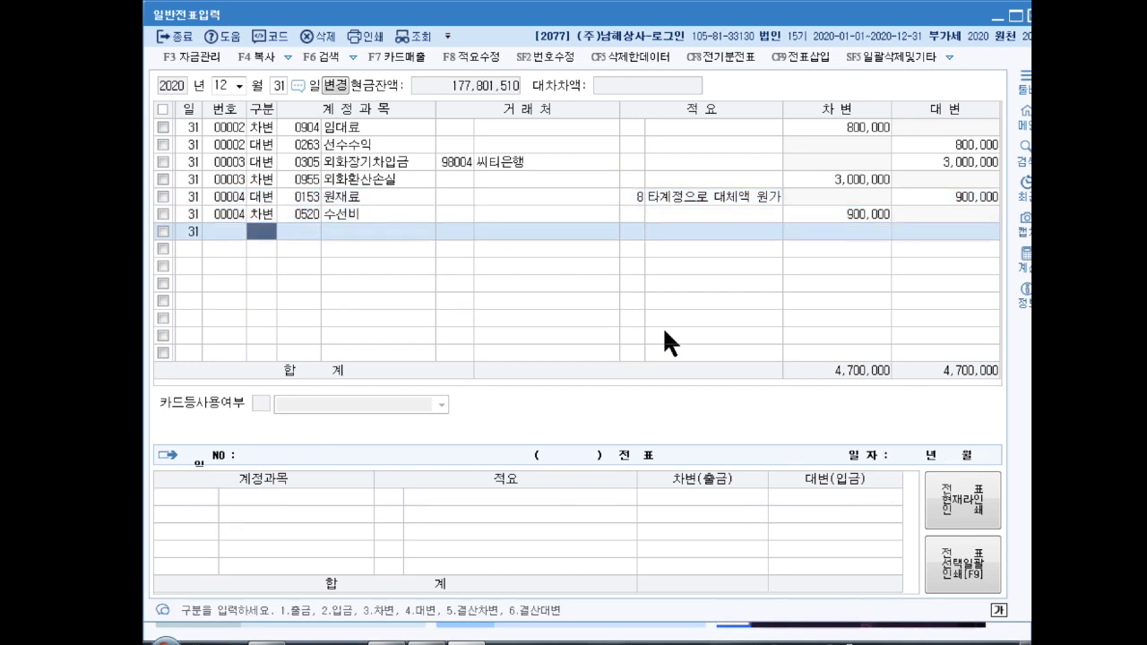
type("4매도가")
key("Return")
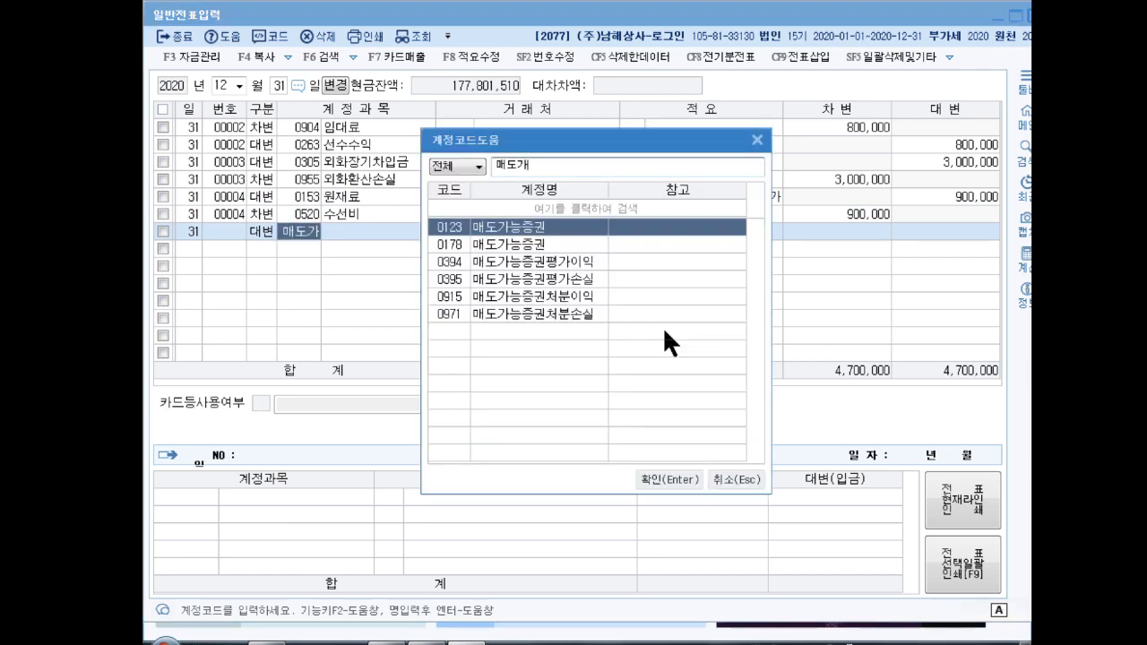
key("Down")
key("Return")
key("Return")
key("Return")
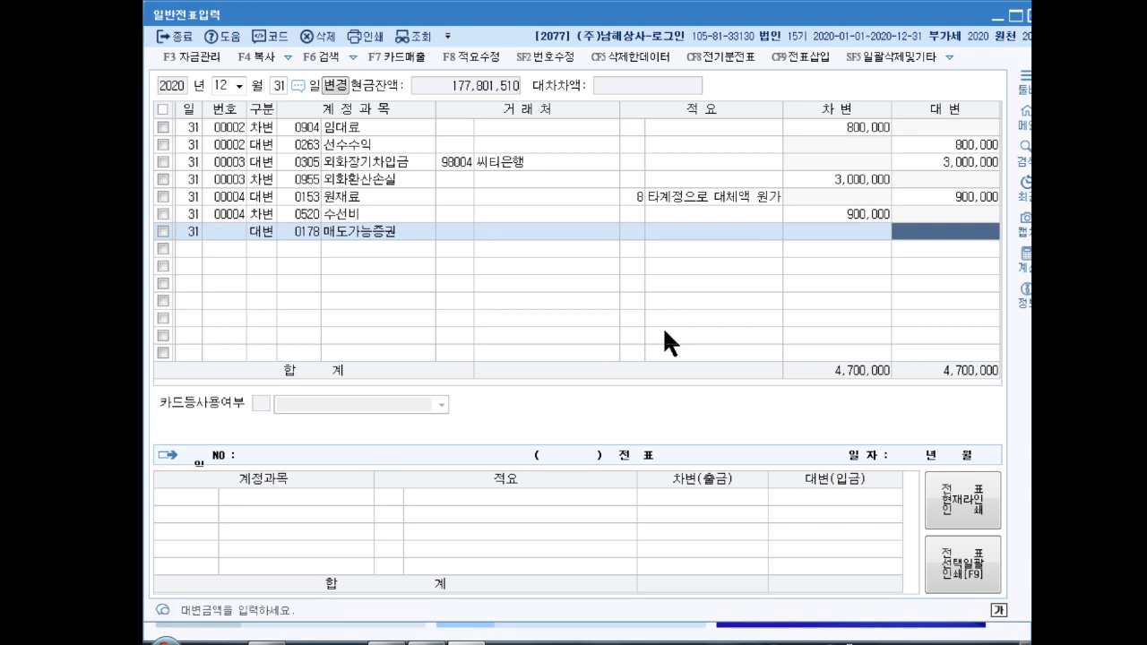
type("1500000")
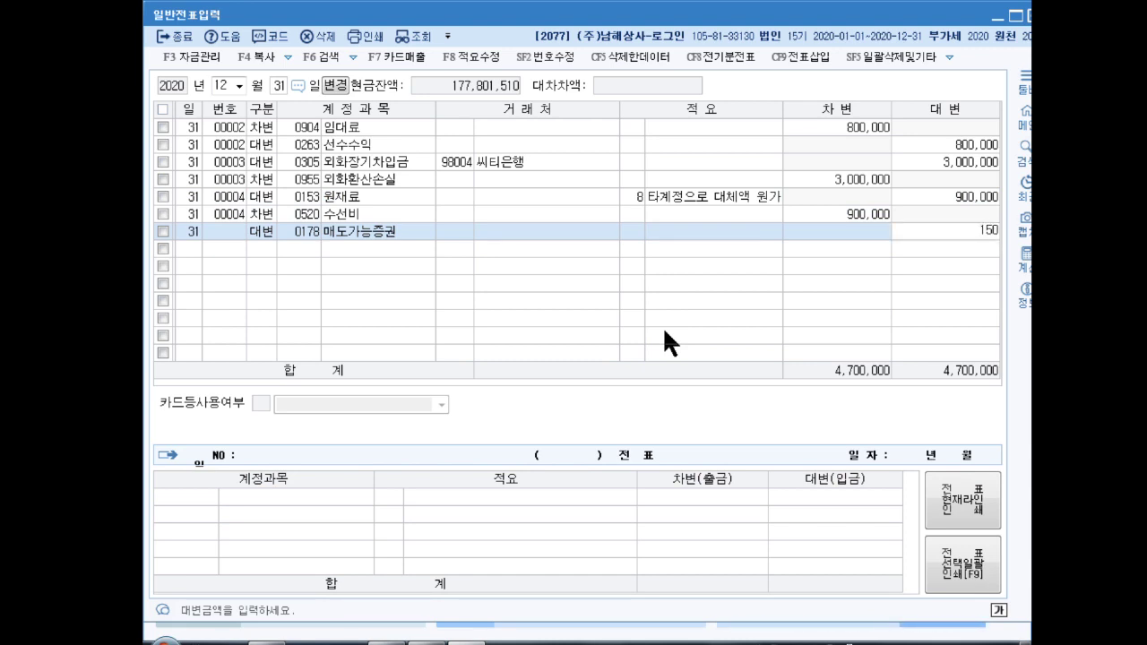
key("Return")
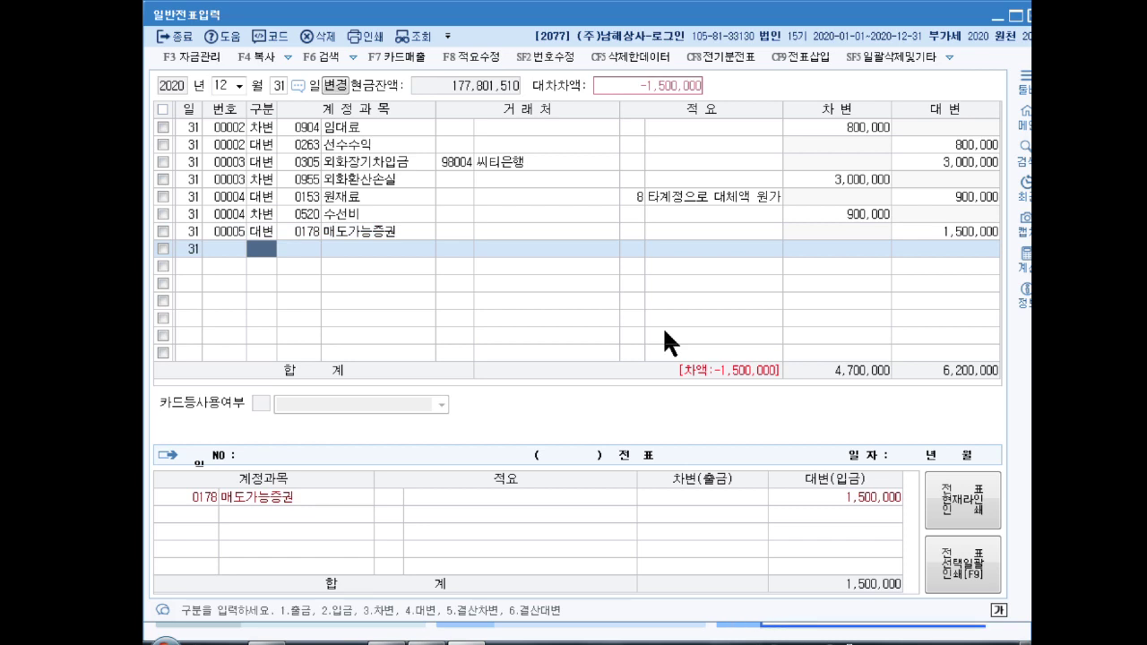
Add a debit line for 매도가능증권평가이익, code 0394, with an amount of 500,000
type("3")
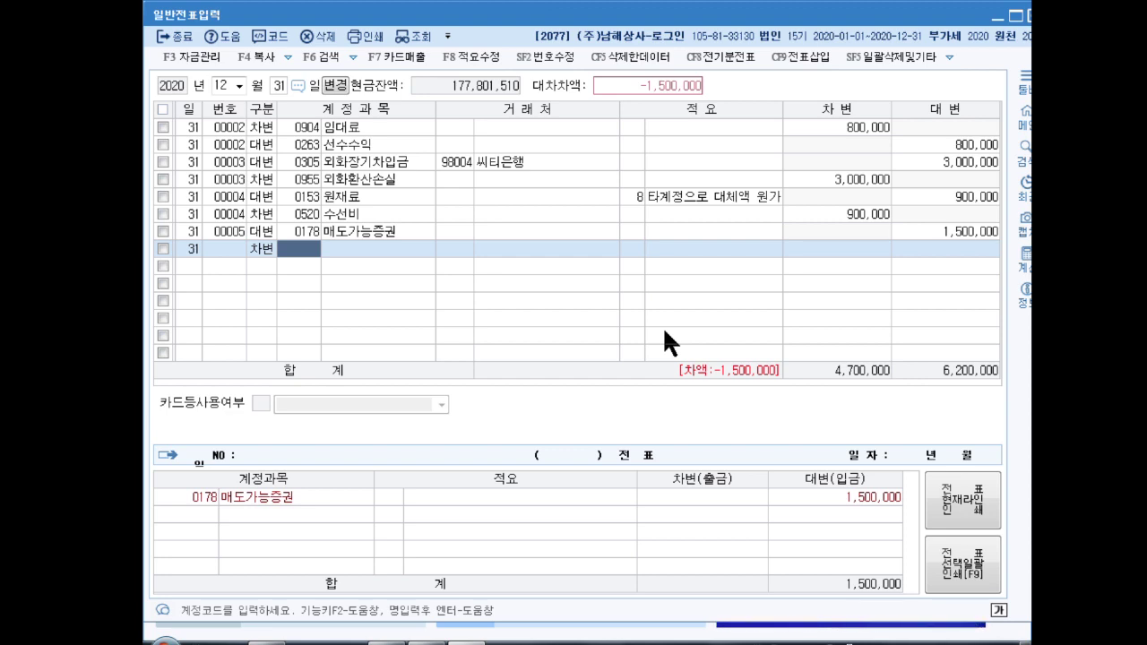
type("매도가")
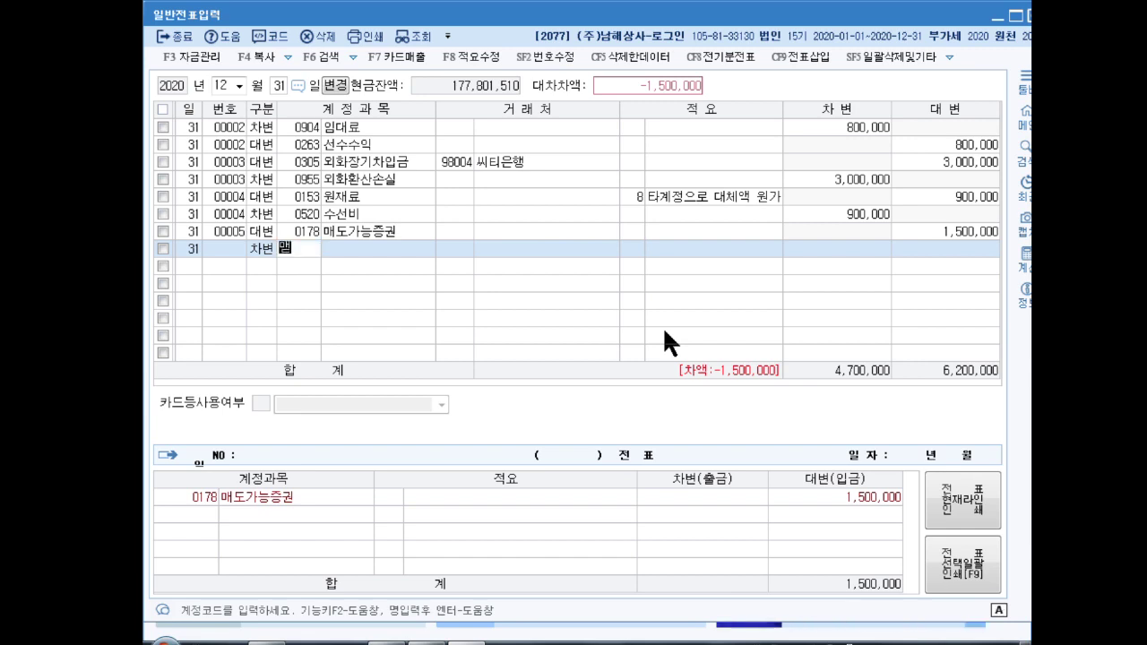
key("Return")
key("Down")
key("Down")
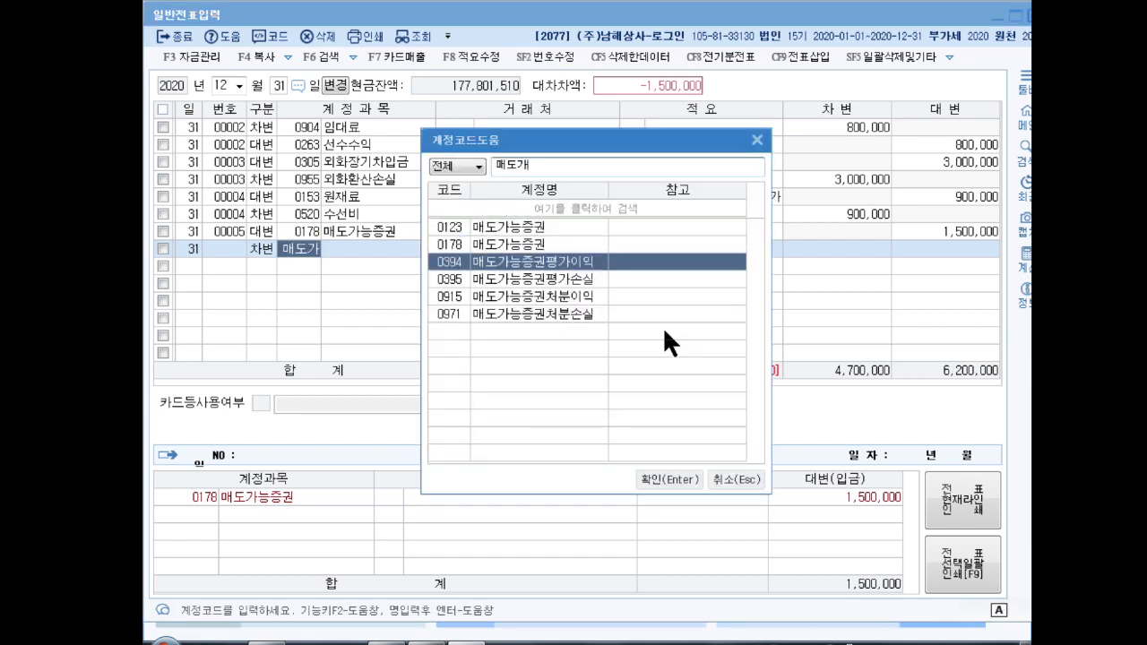
key("Return")
key("Return")
key("Return")
type("50")
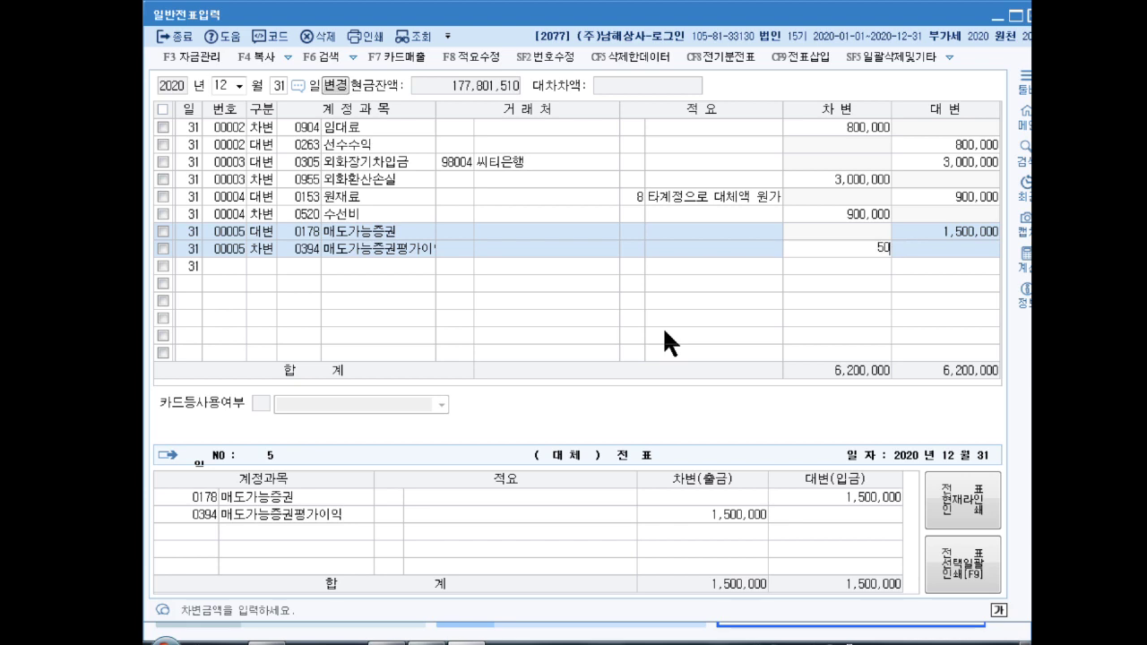
type("0,000")
key("Return")
Add the balancing debit line for 매도가능증권평가손실, code 0395, with an amount of 1,000,000
type("3")
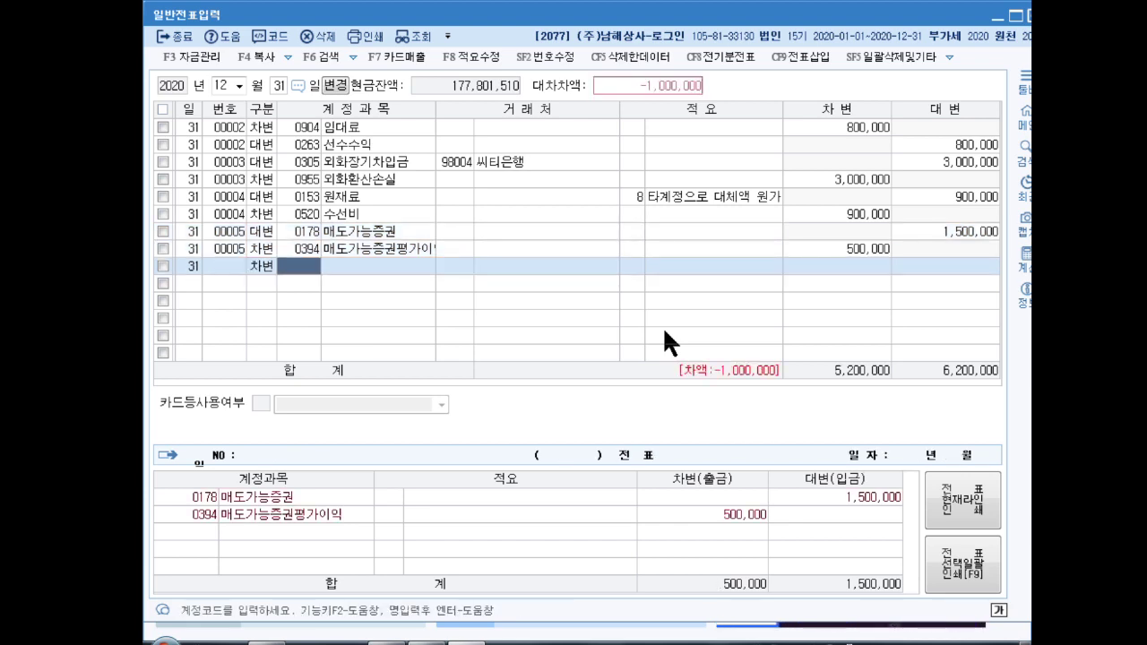
type("매도가")
key("Return")
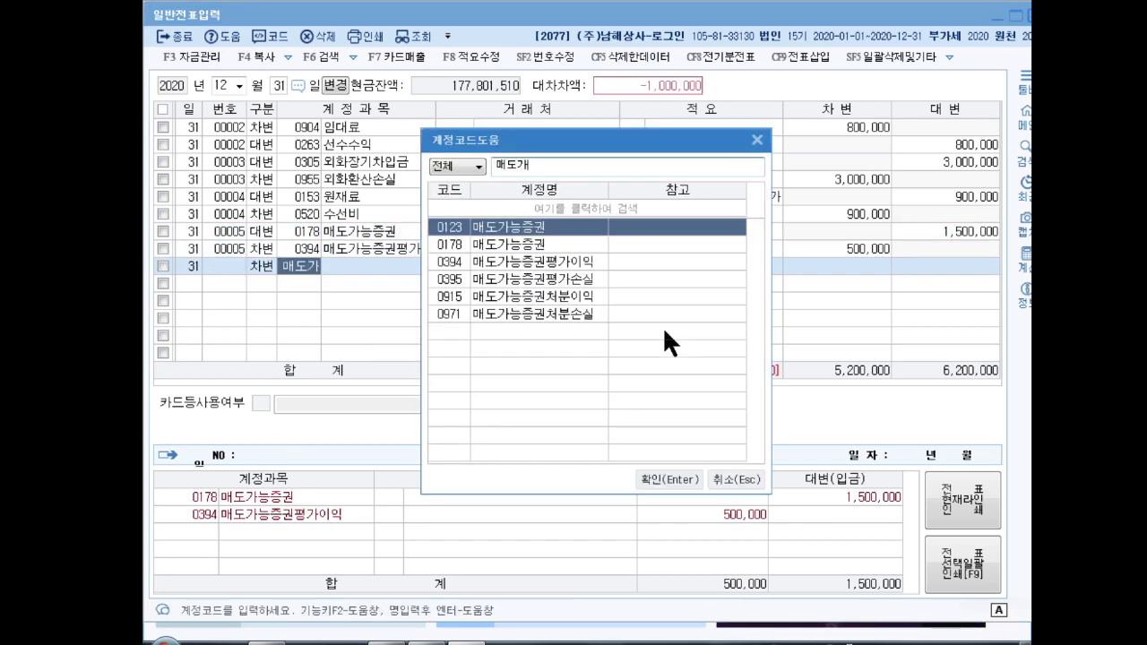
key("Down")
key("Down")
key("Down")
key("Return")
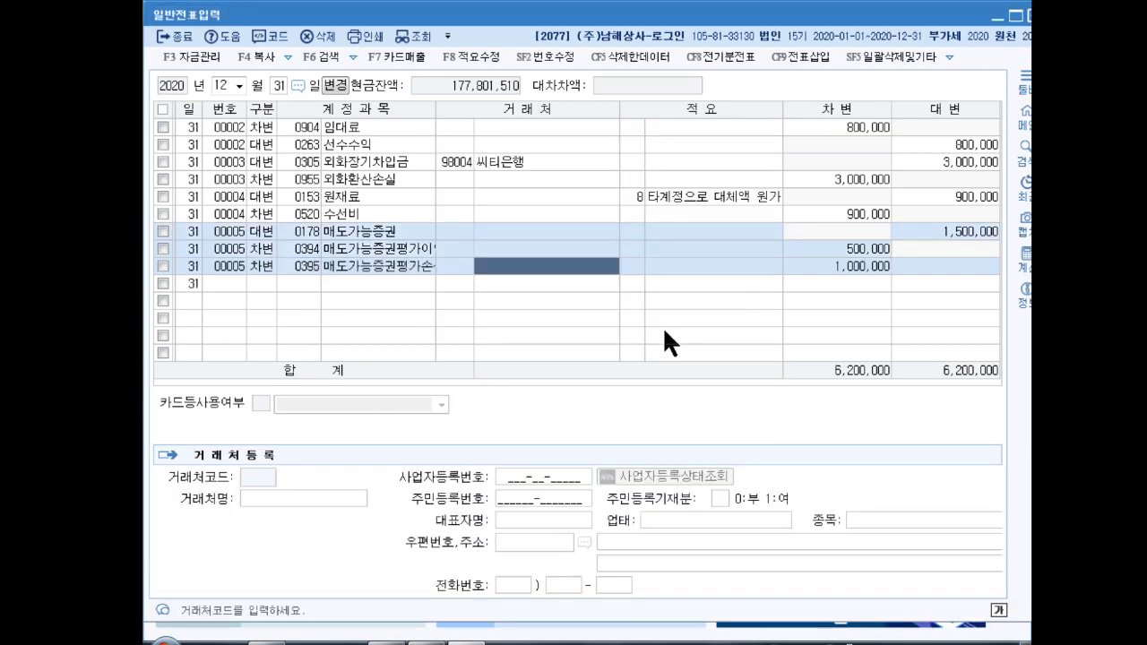
key("Return")
key("Return")
key("Return")
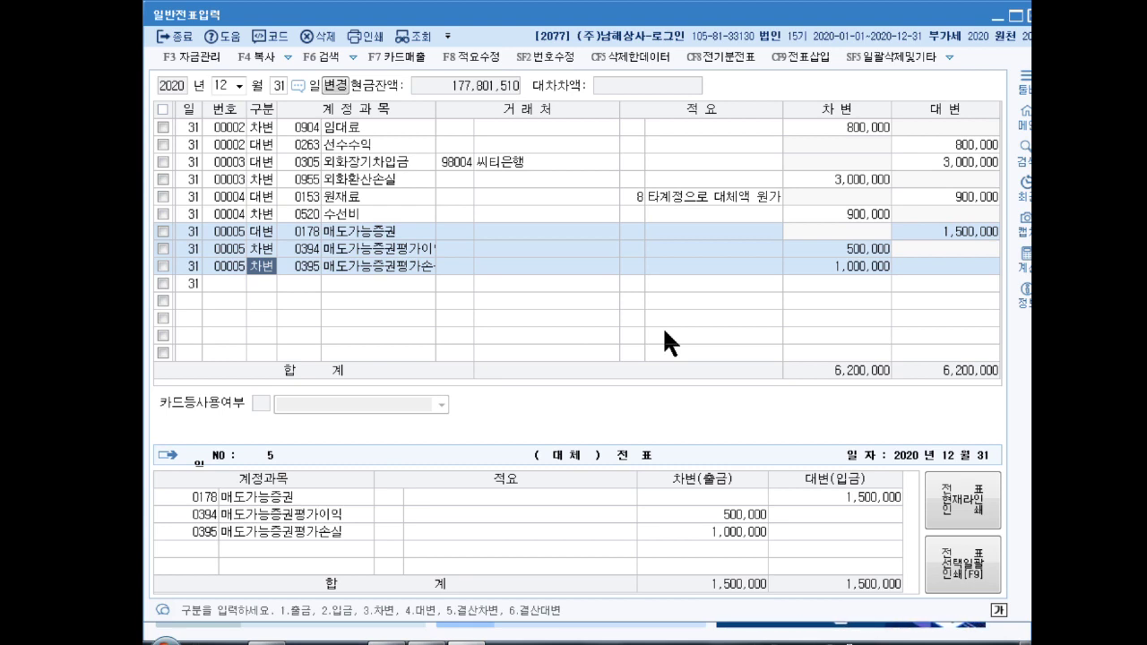
Add a debit line for 유동성장기부채 with 중앙은행 as trading partner and an amount of 20,000,000
key("Down")
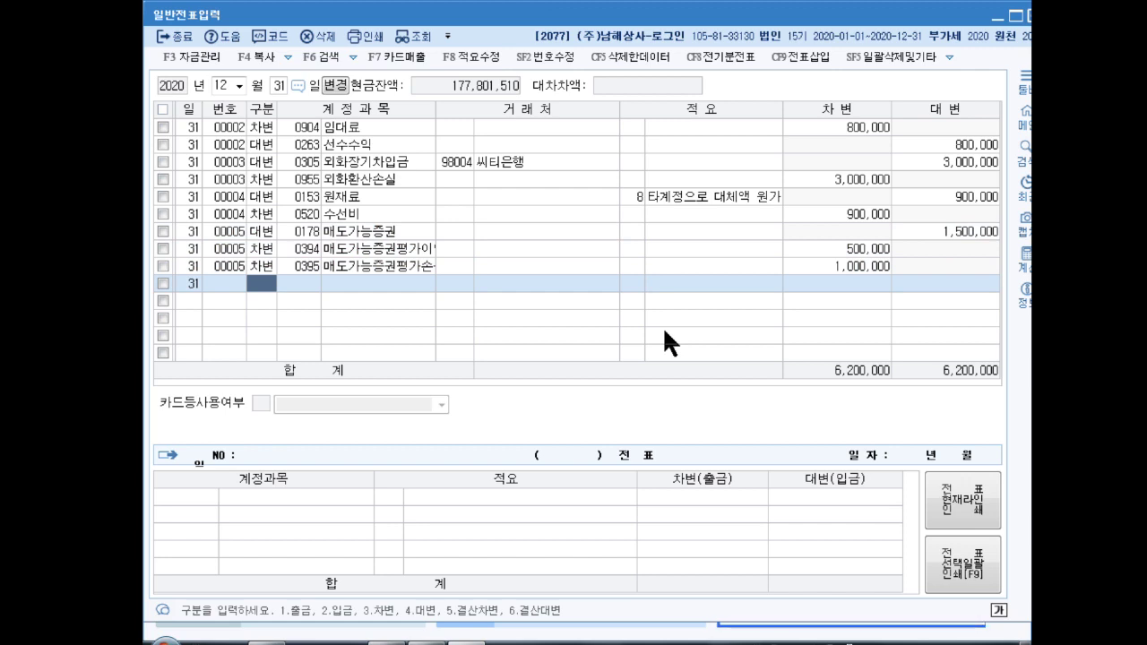
type("3")
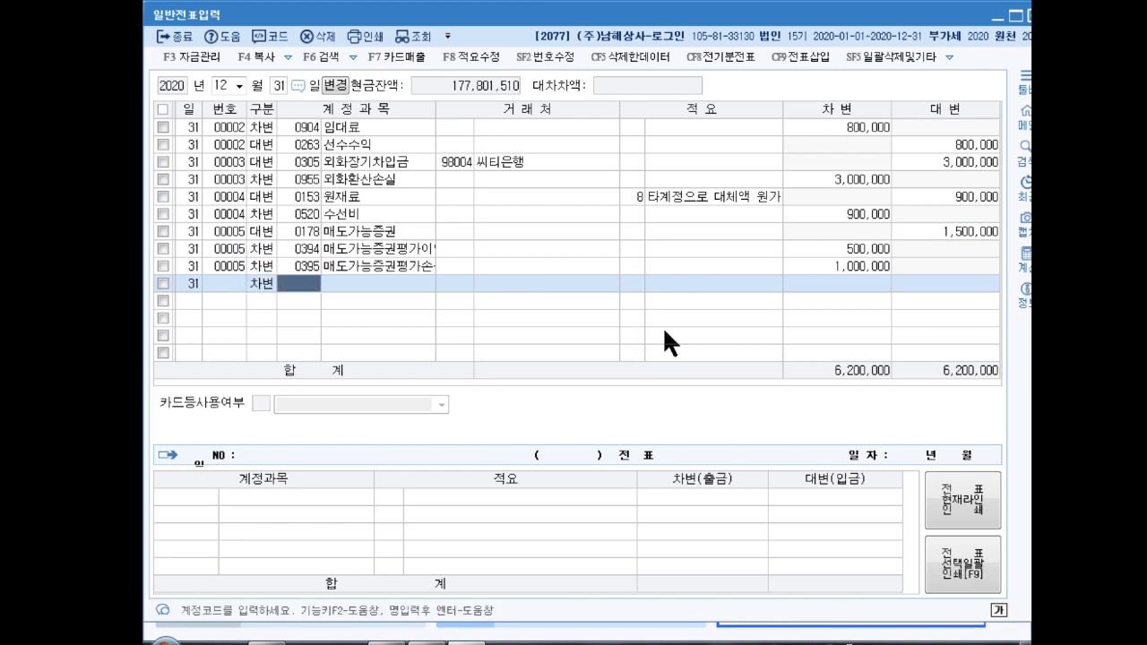
type("유동성")
key("Return")
key("Return")
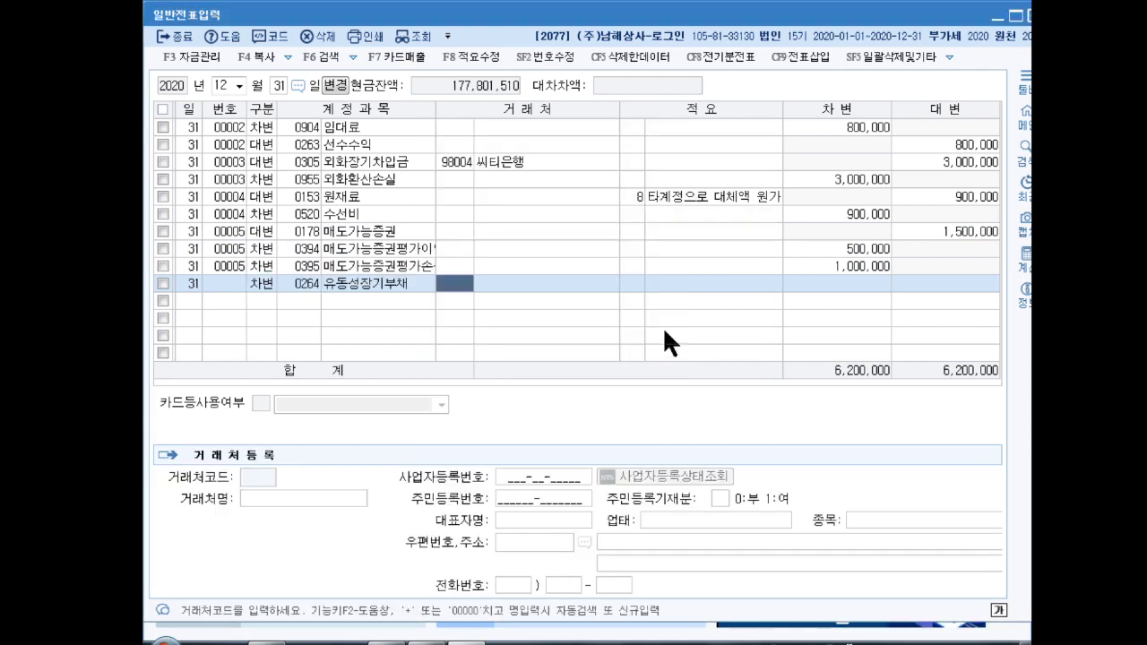
type("중앙")
key("Return")
key("Return")
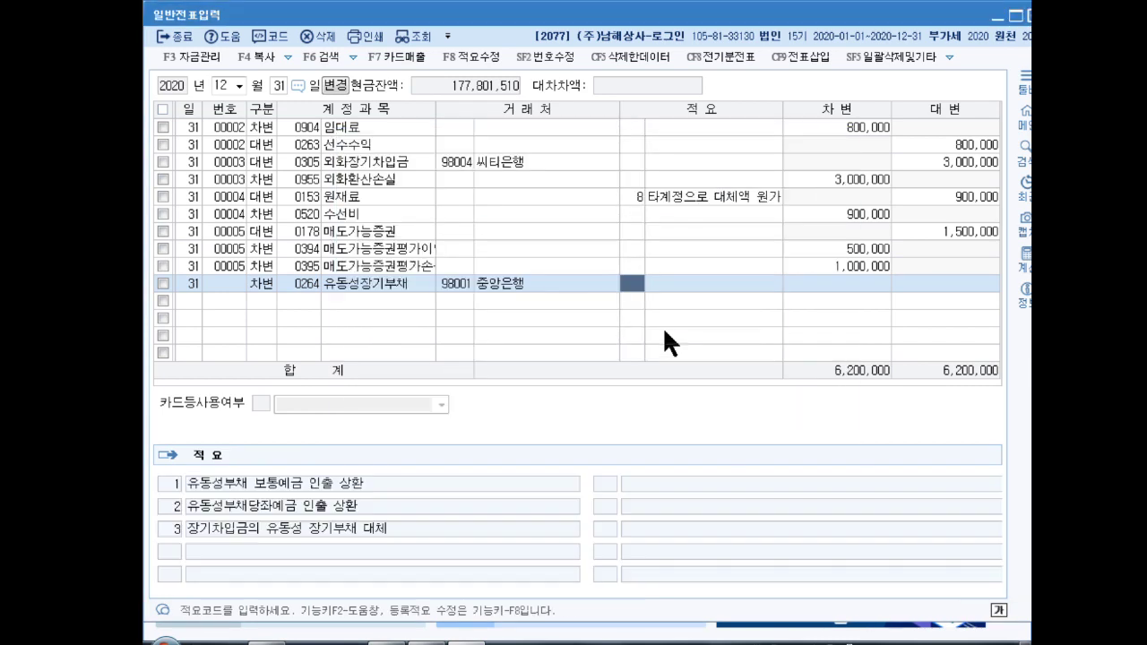
key("Return")
type("20000000")
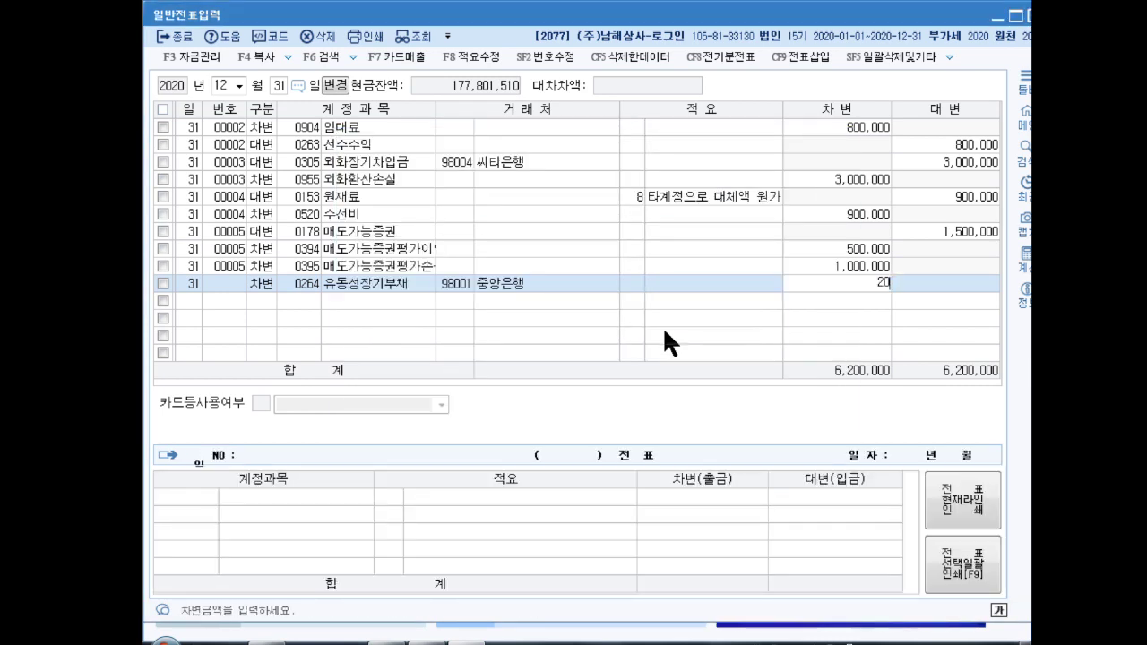
key("Return")
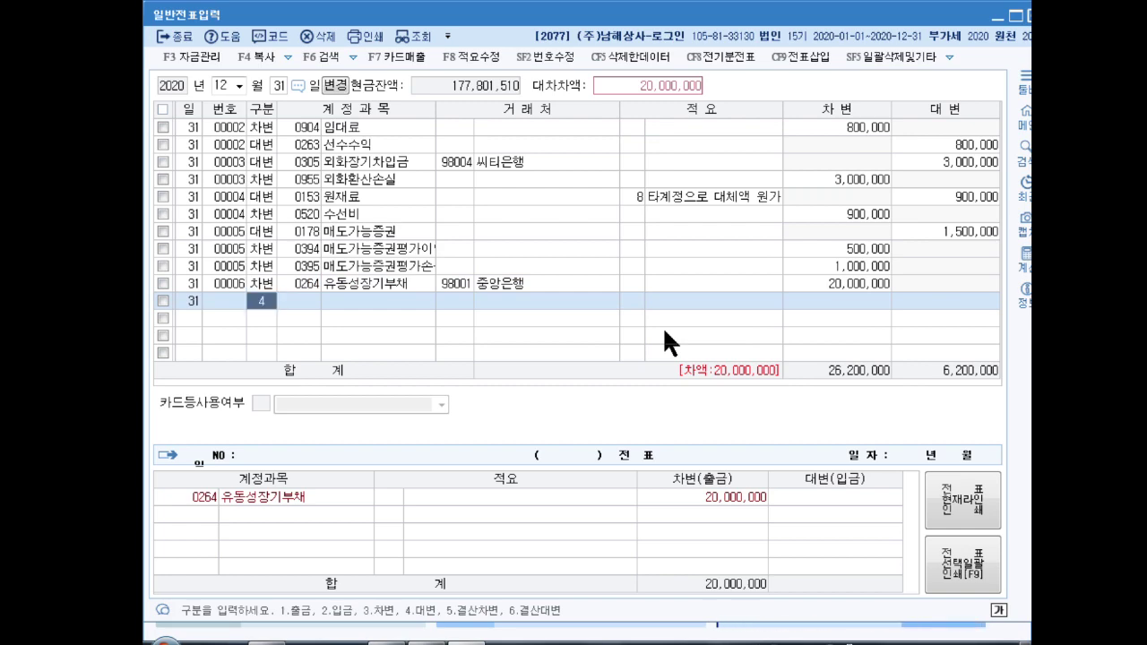
Add the balancing credit line for 장기차입금, code 0293, with 중앙은행 as trading partner and an amount of 20,000,000
type("4장기")
type("채")
key("Return")
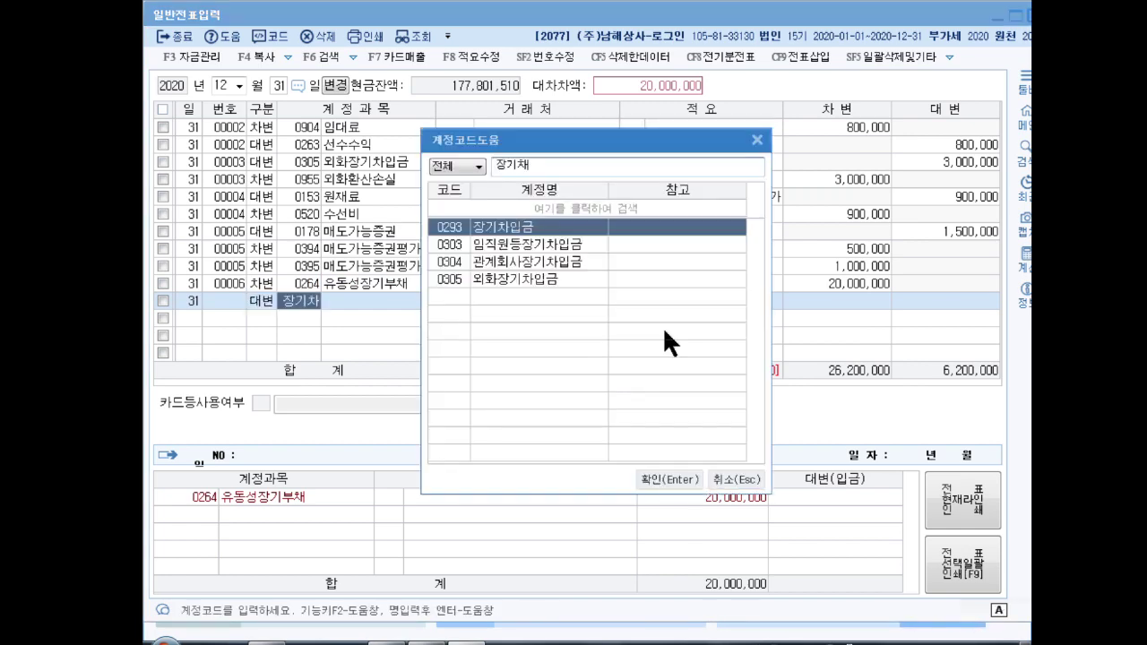
key("Return")
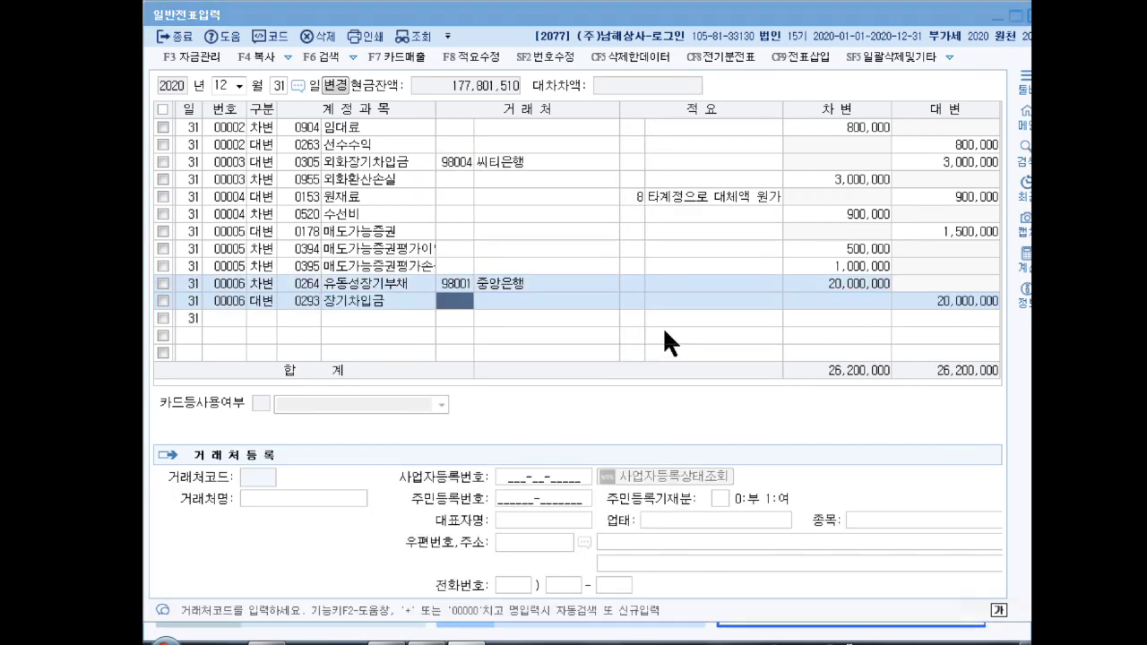
type("주")
key("Return")
type("중앙")
key("Return")
key("Return")
key("Return")
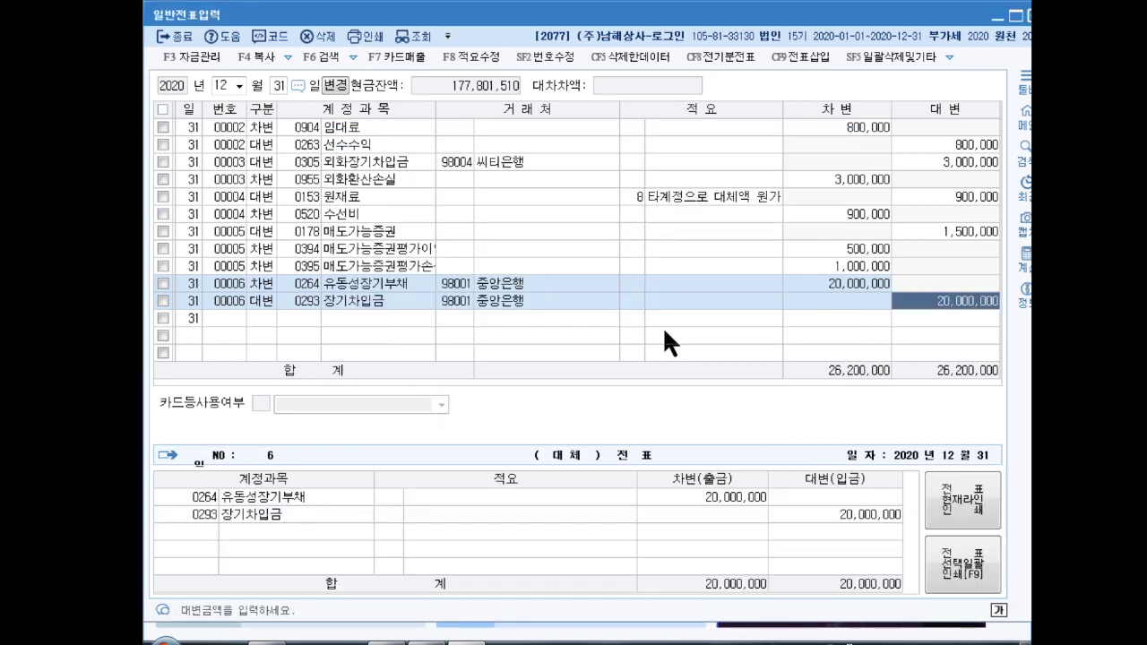
key("Up")
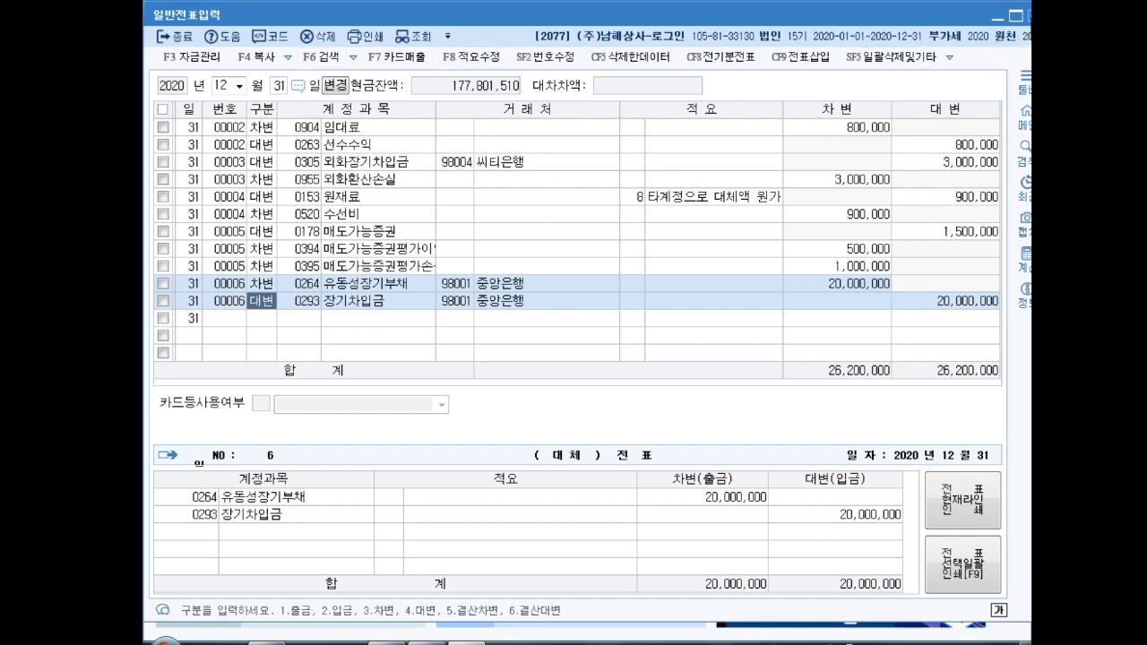
Add the automatic closing entries for January–December 2020 to the general voucher from 결산자료입력, and close that screen
left_click(1027, 15)
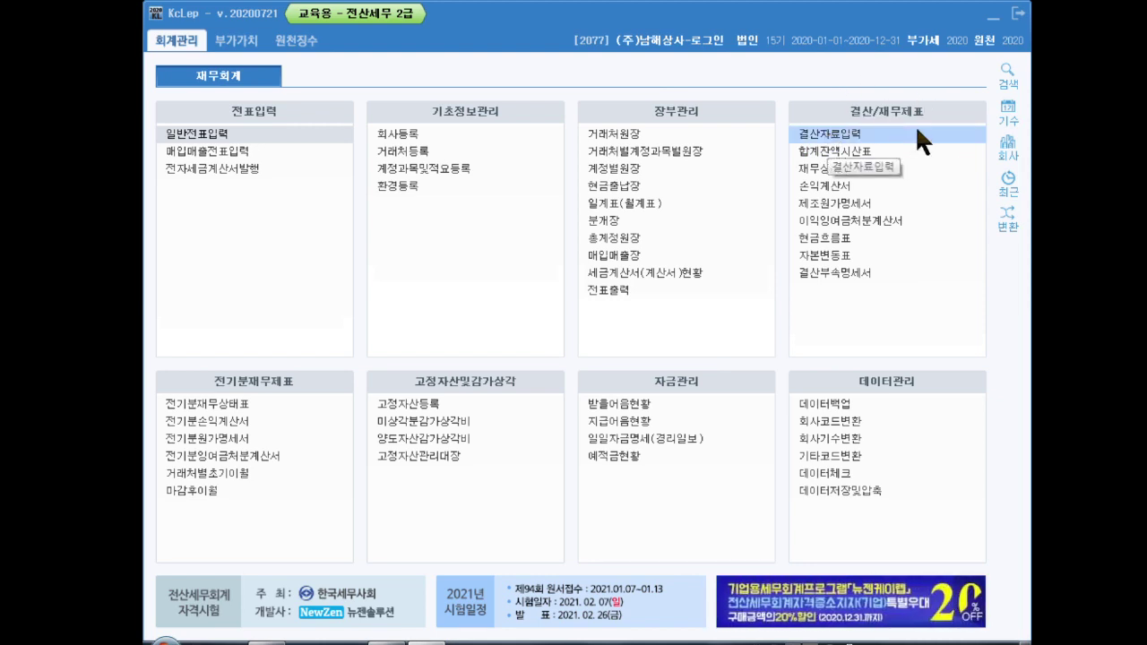
left_click(839, 134)
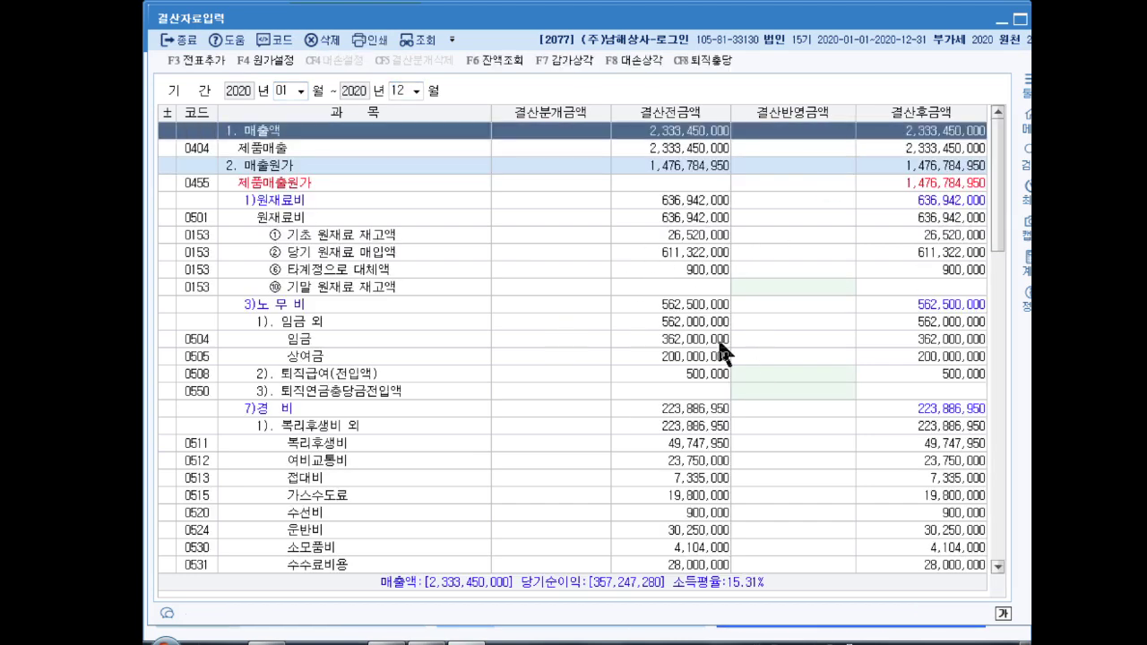
left_click(196, 57)
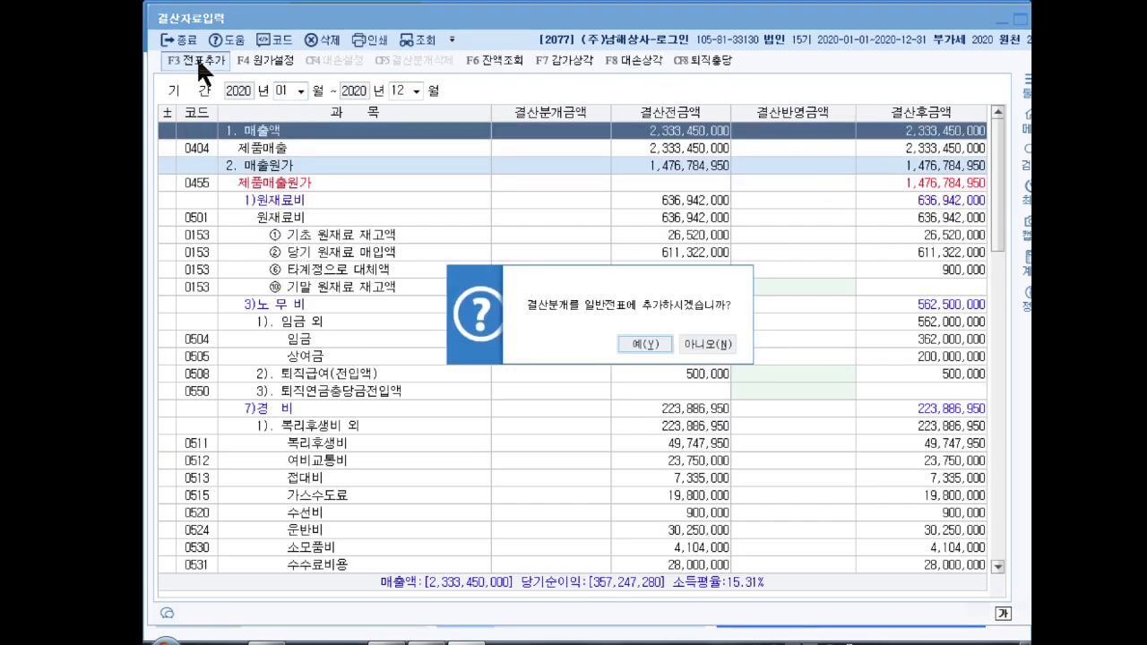
left_click(641, 350)
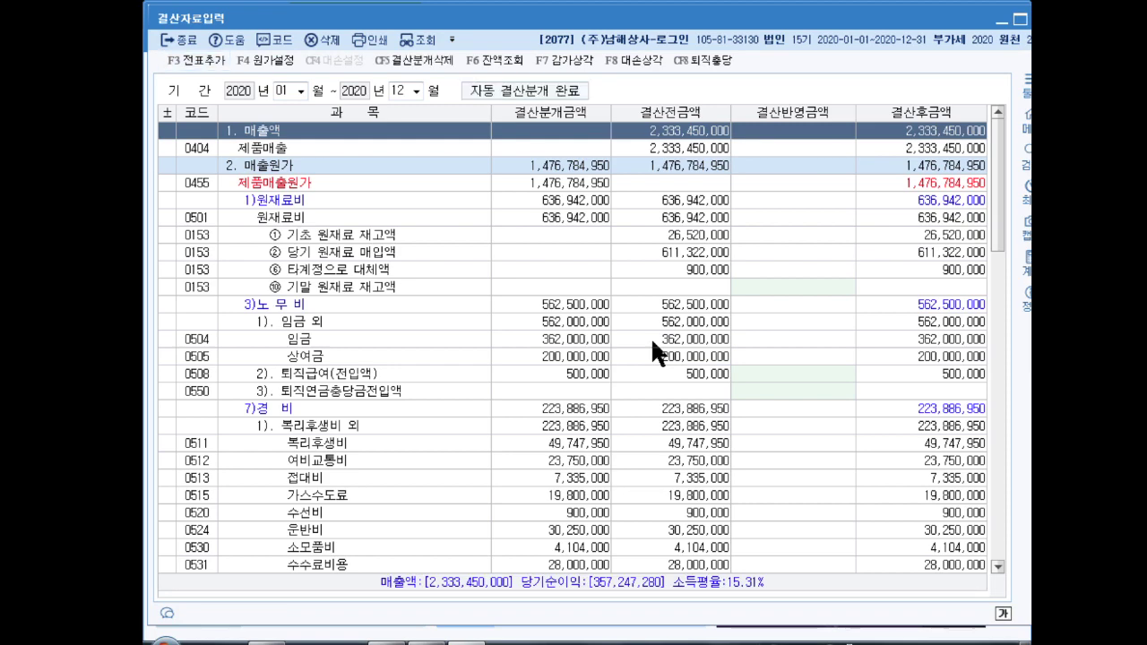
key("Escape")
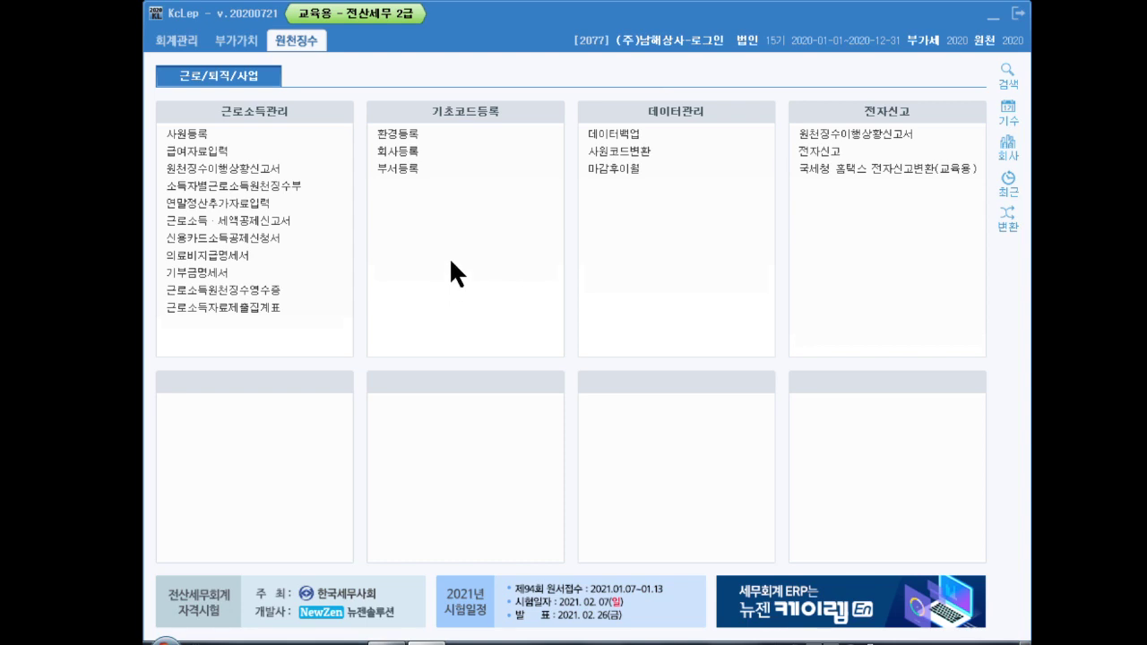
In the allowance and deduction registration (수당공제등록) of 급여자료입력, set the use status of 직책수당 to 부
left_click(219, 152)
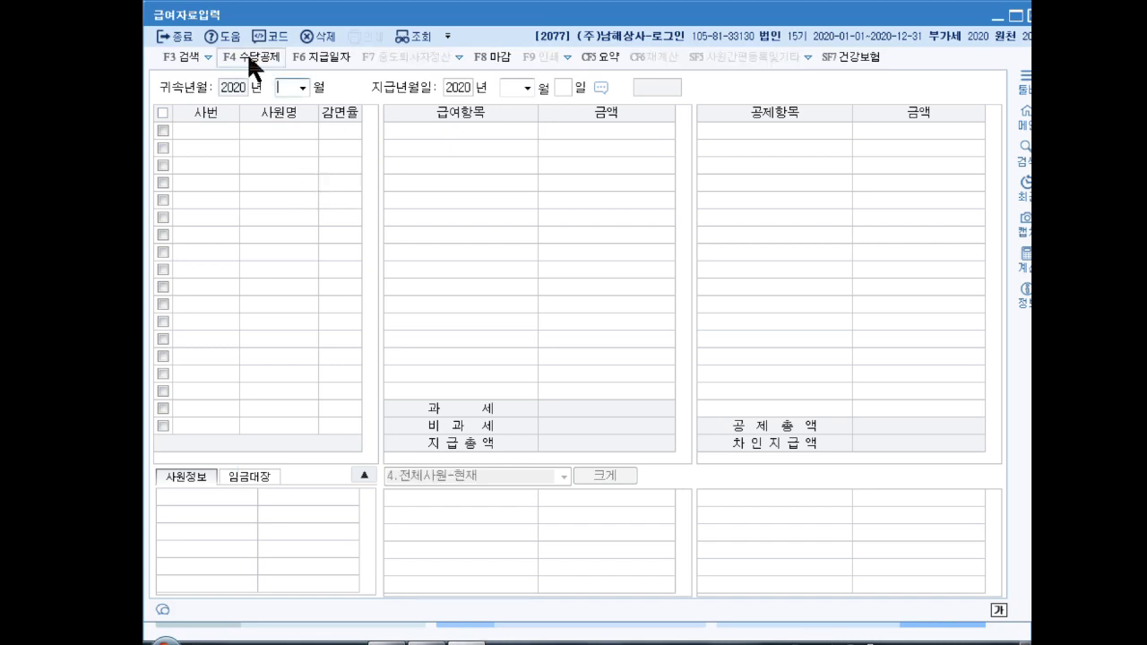
left_click(253, 59)
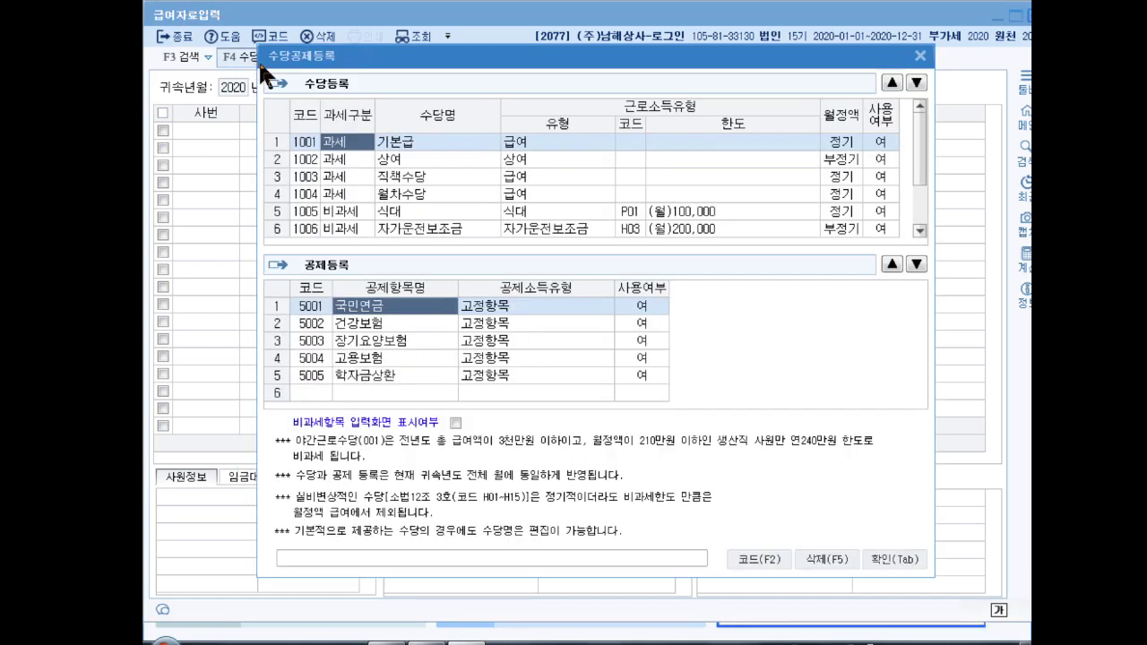
left_click(428, 142)
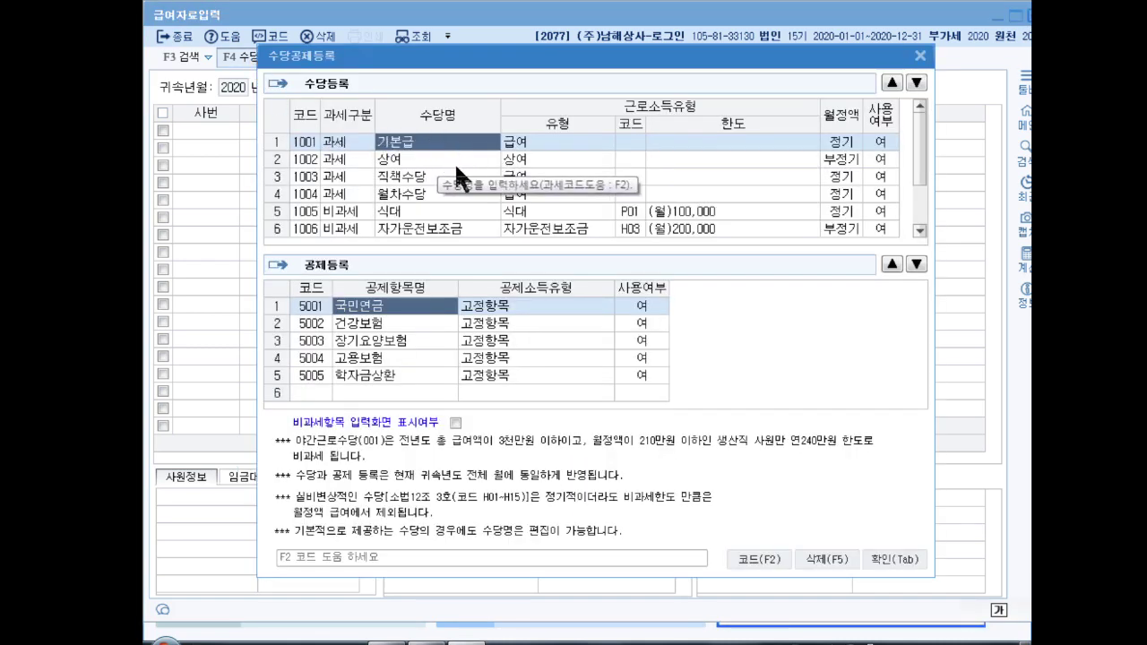
left_click(435, 160)
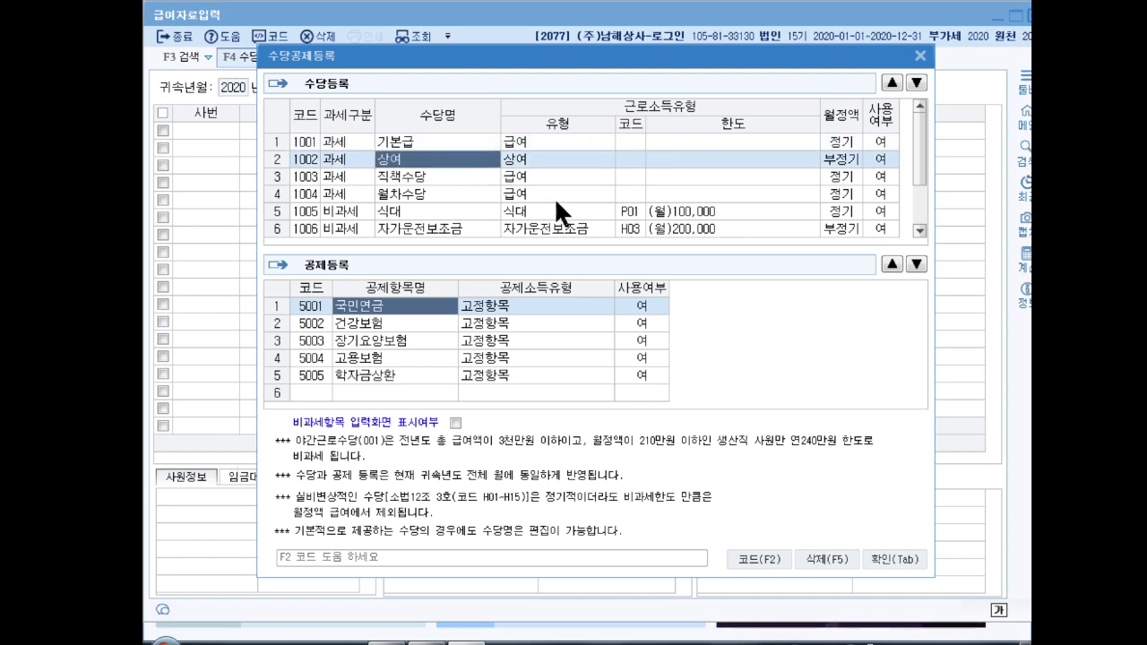
left_click(880, 177)
type("0")
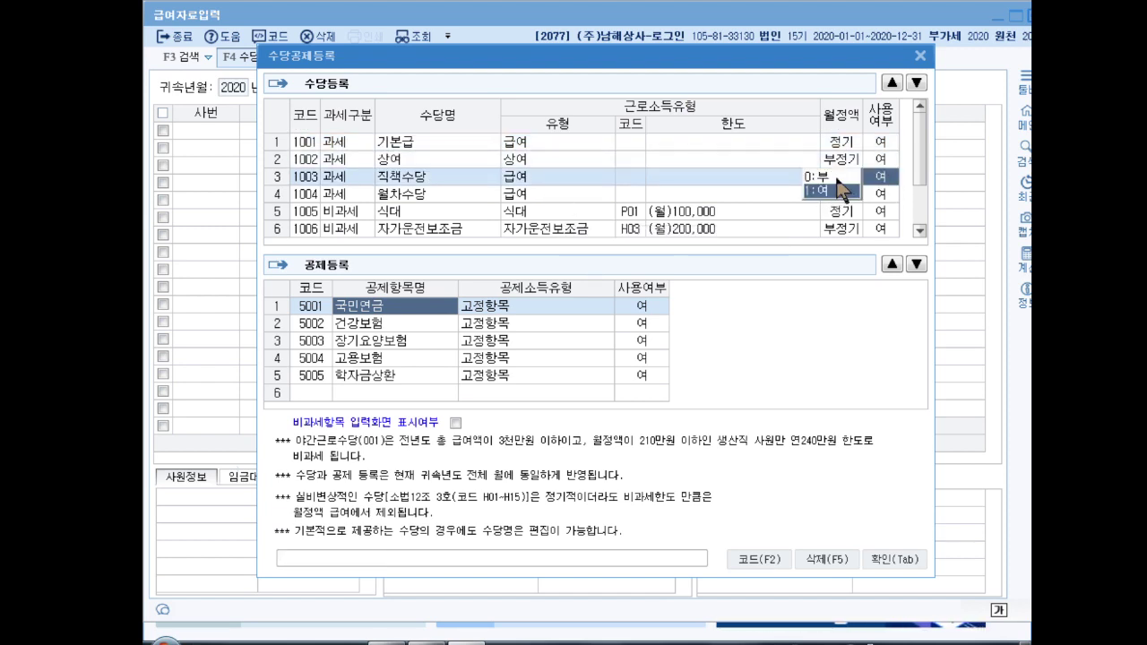
key("Return")
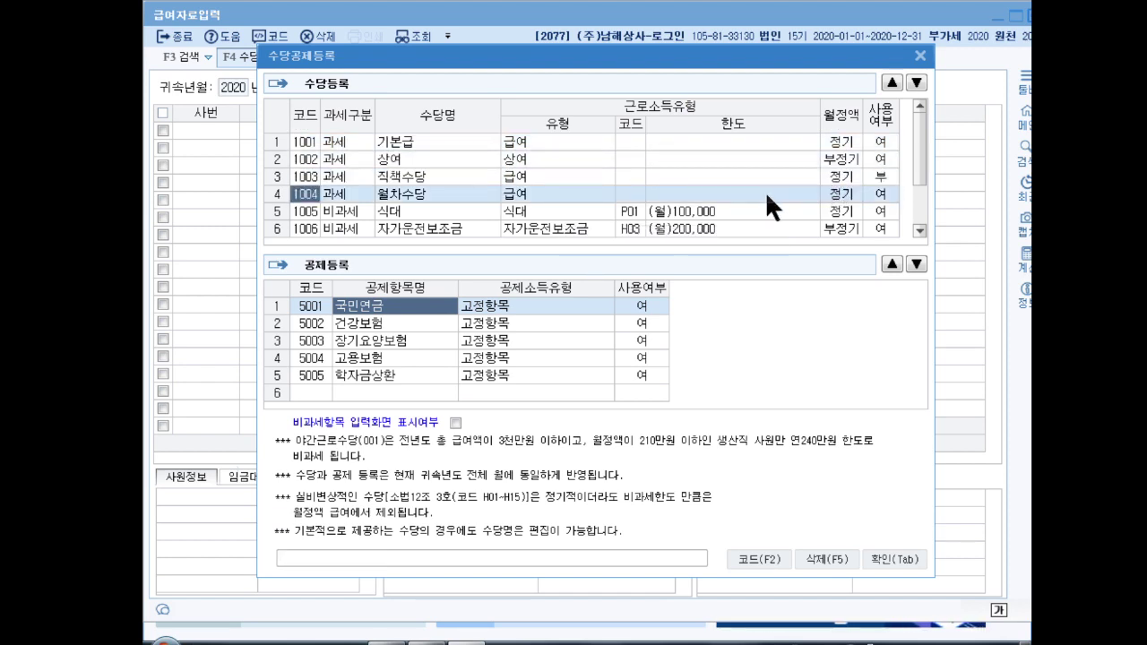
Set the use status of the taxable 월차수당 allowance to 부
left_click(880, 194)
type("0")
key("Return")
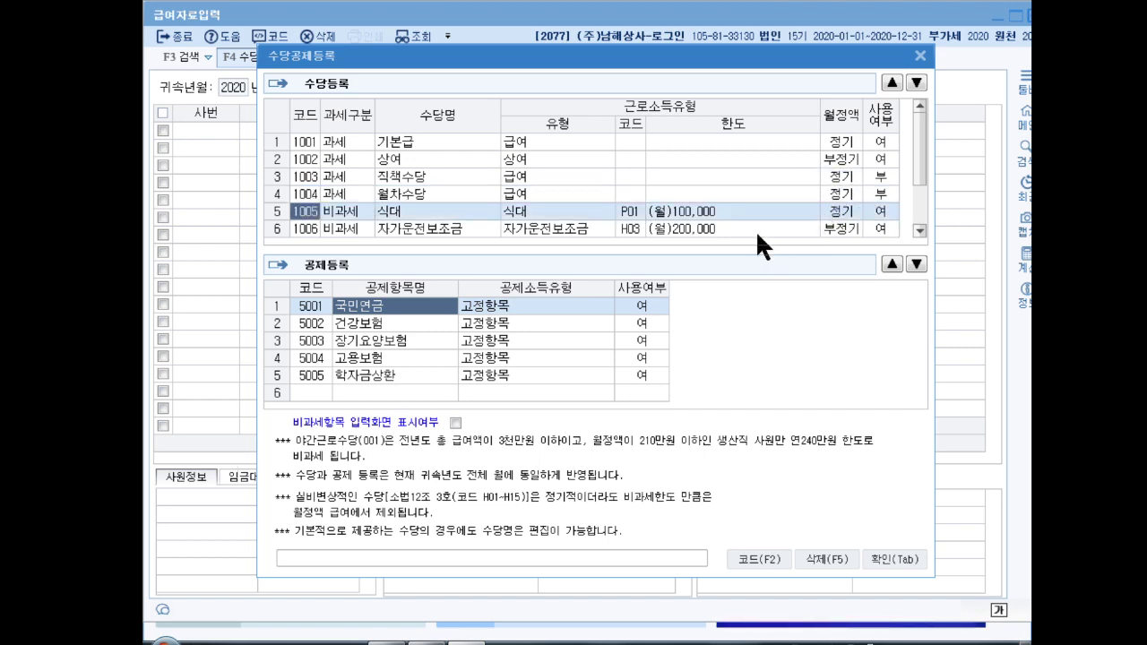
Set the use status of the non-taxable 자가운전보조금 allowance, code 1006, to 부
left_click(437, 214)
left_click_drag(911, 155, 914, 182)
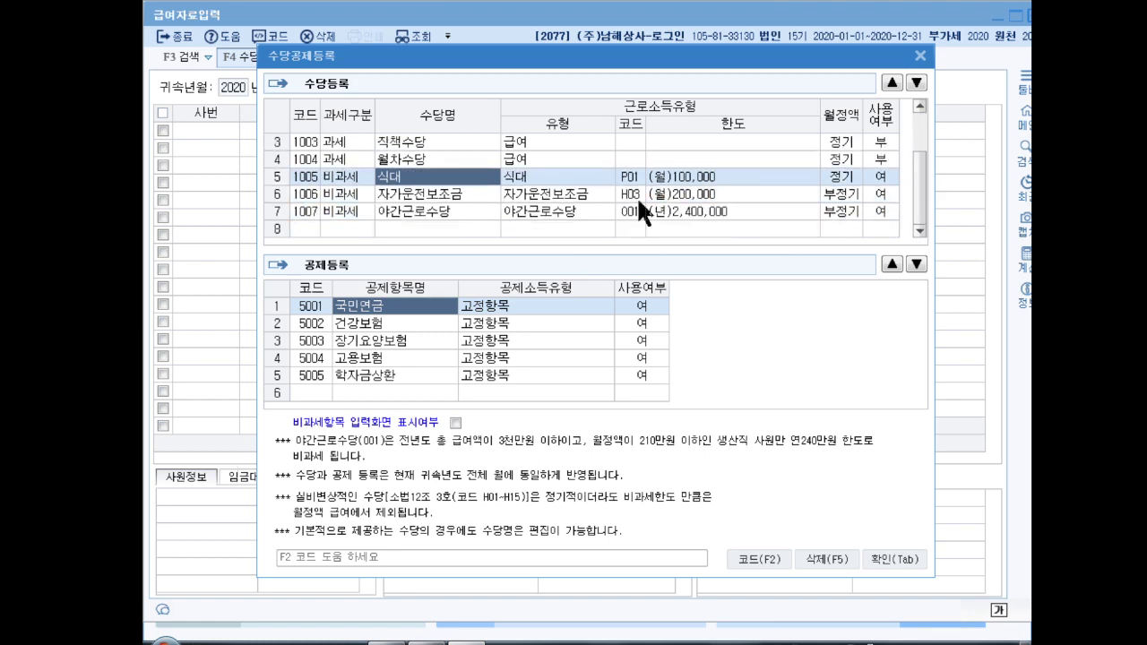
left_click(421, 193)
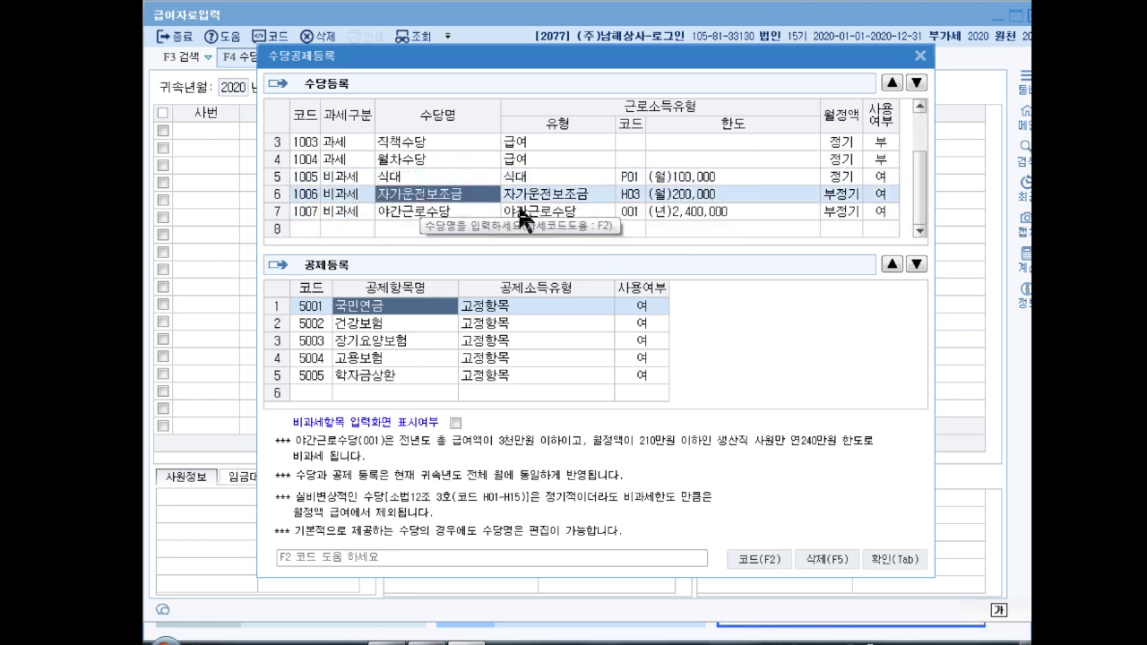
left_click(881, 194)
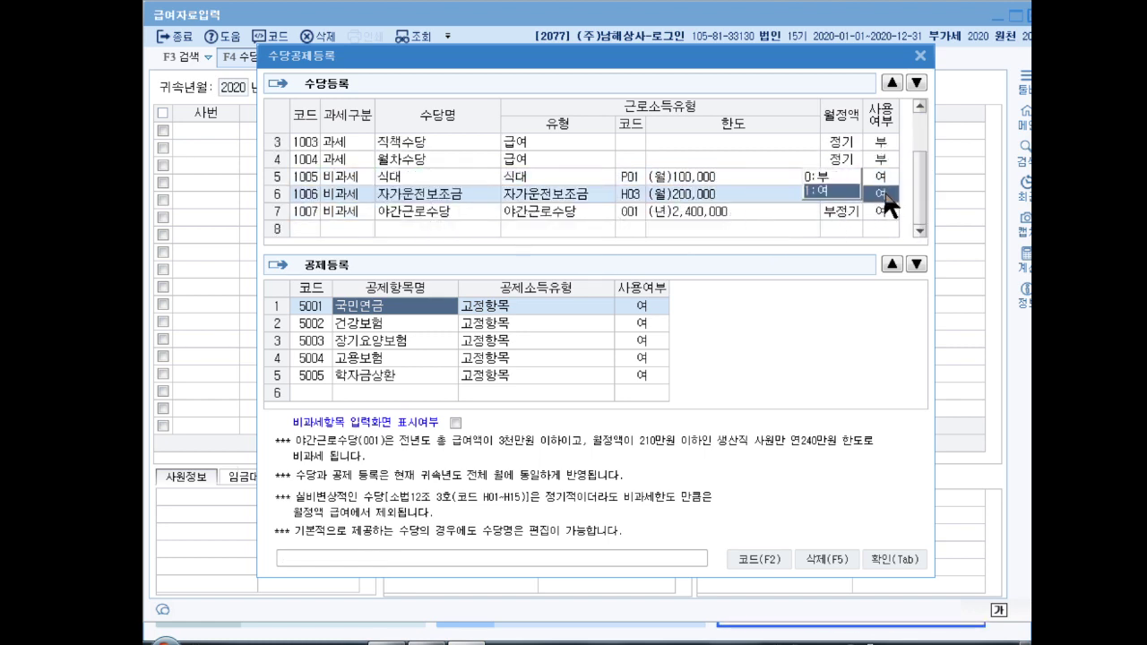
left_click(817, 177)
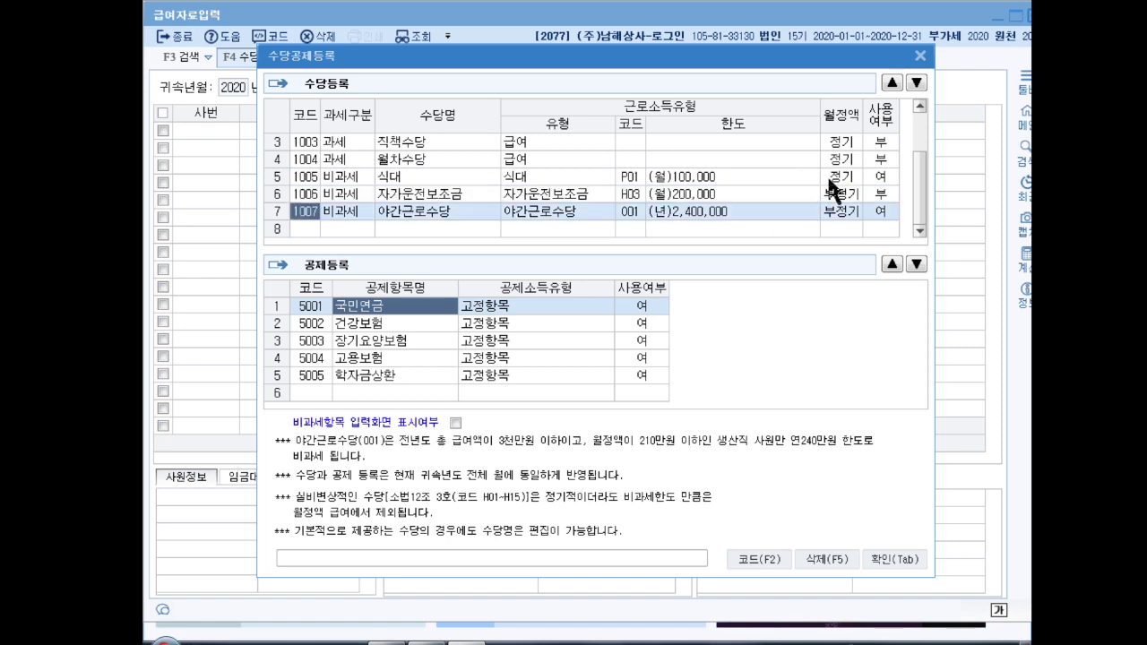
Add a taxable (과세) allowance named 자가운전보조금 with type 급여, paid regularly (정기) and in use (여)
left_click(364, 231)
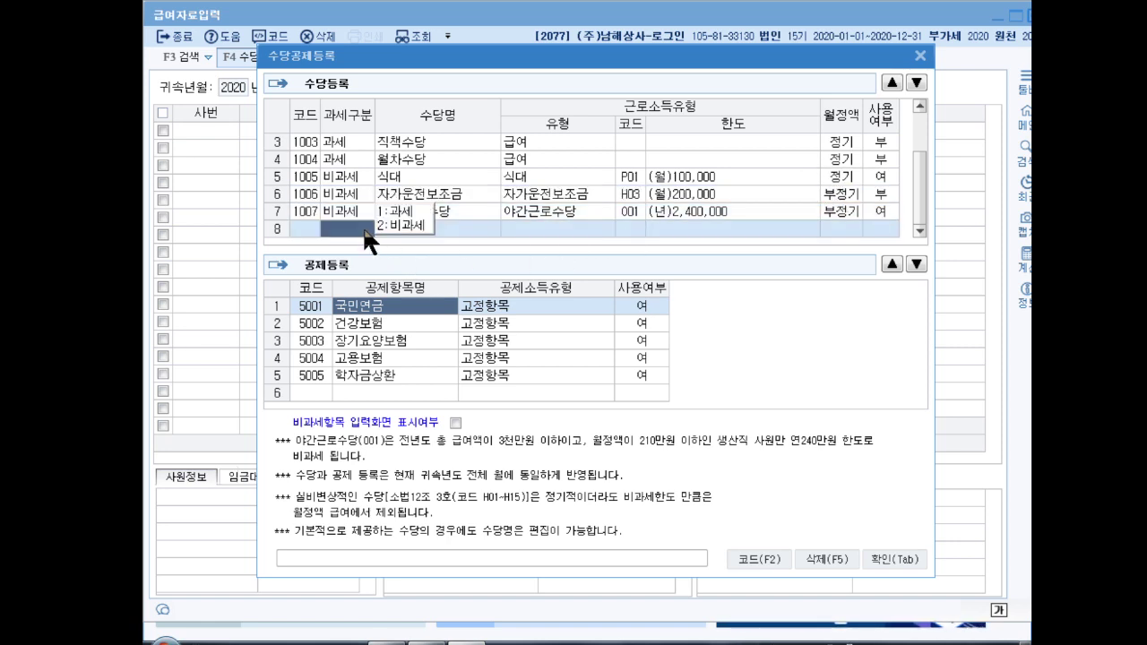
key("1")
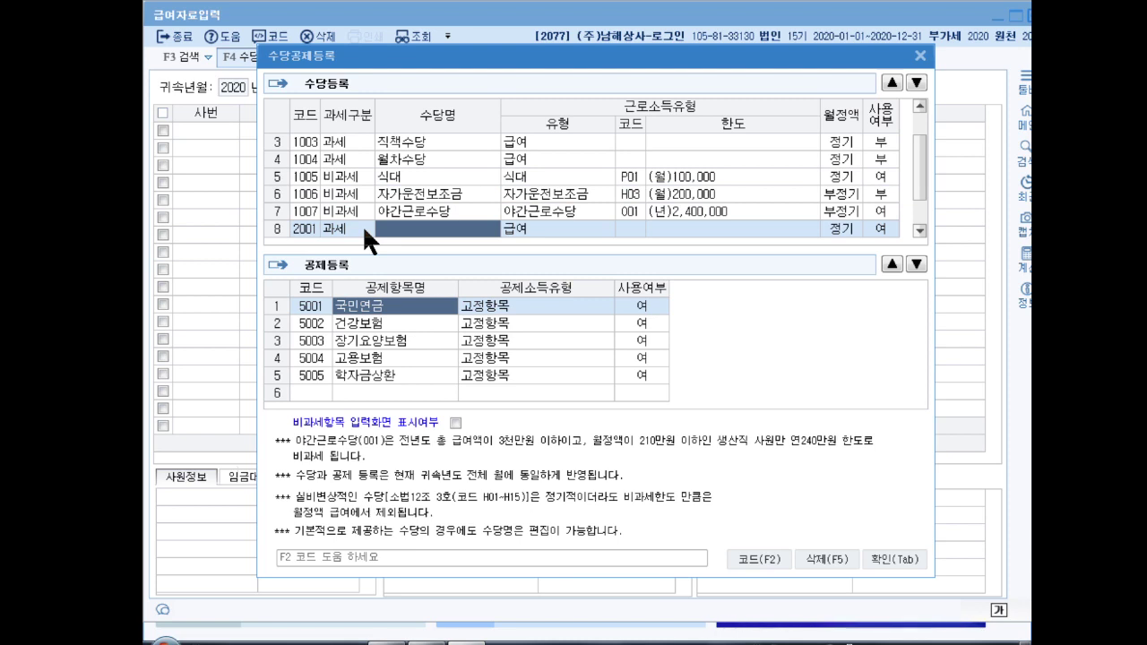
type("자가운전보조금")
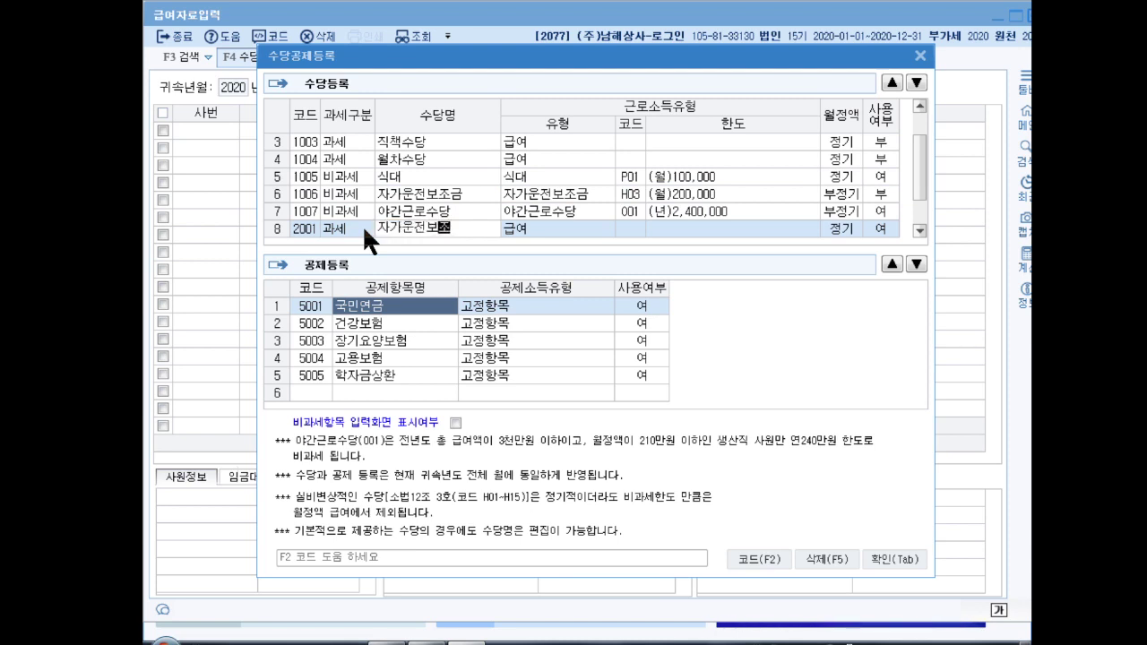
key("Return")
key("Return")
key("Return")
key("Return")
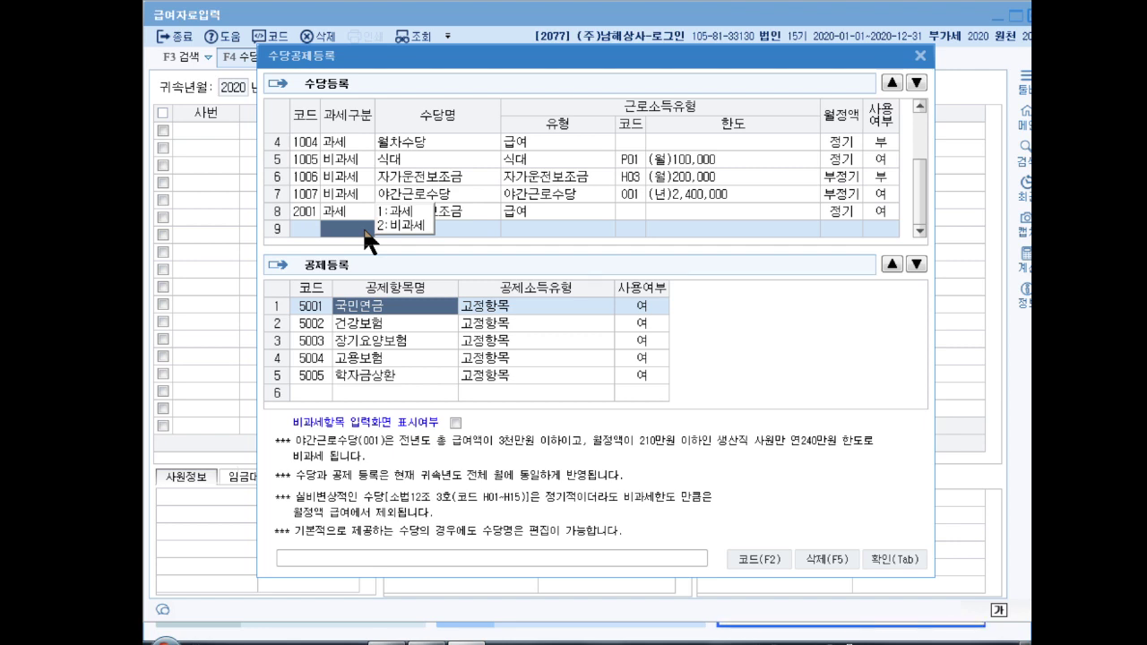
Add a taxable (과세) allowance named 자격수당 with type 급여, paid regularly (정기) and in use (여)
left_click(451, 192)
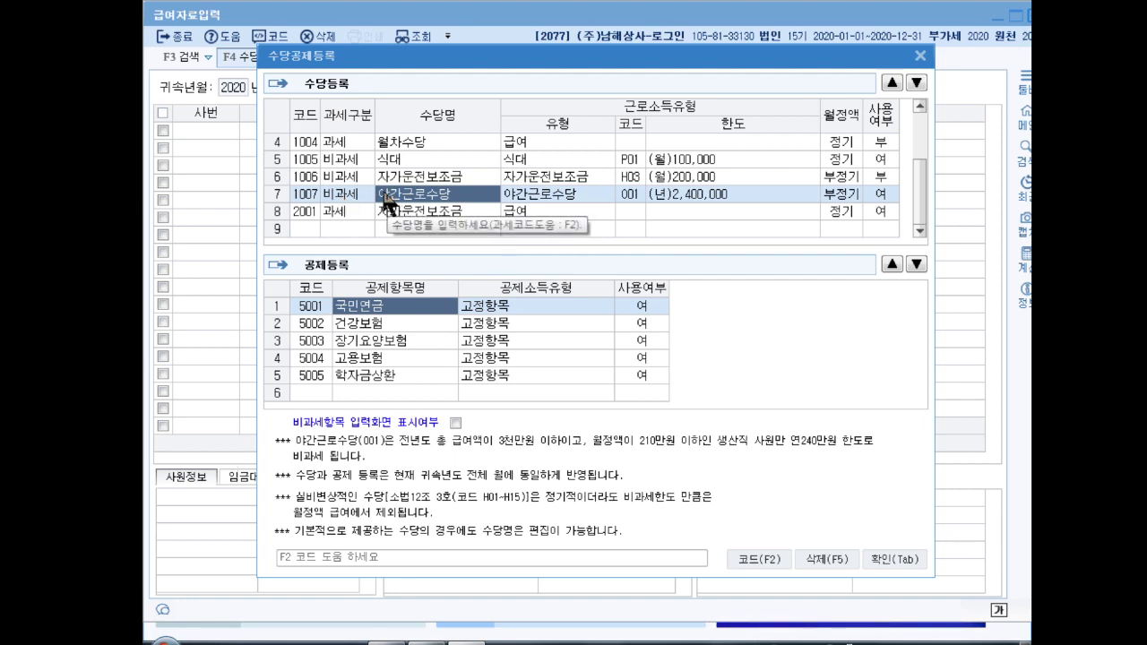
left_click(347, 230)
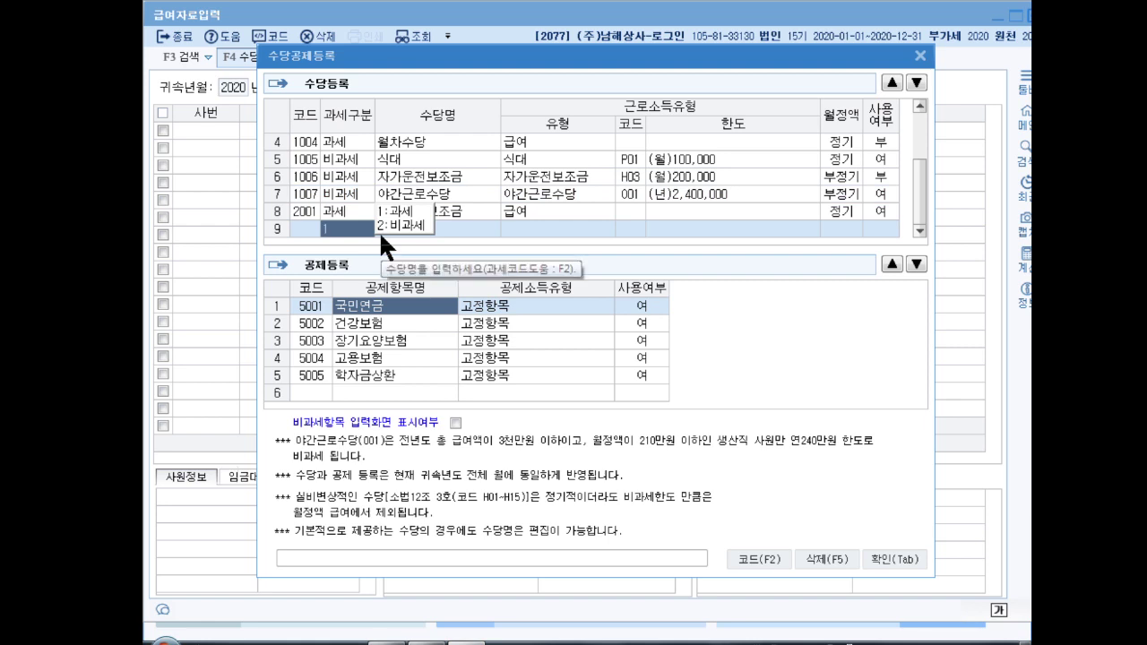
type("1자격수")
type("당")
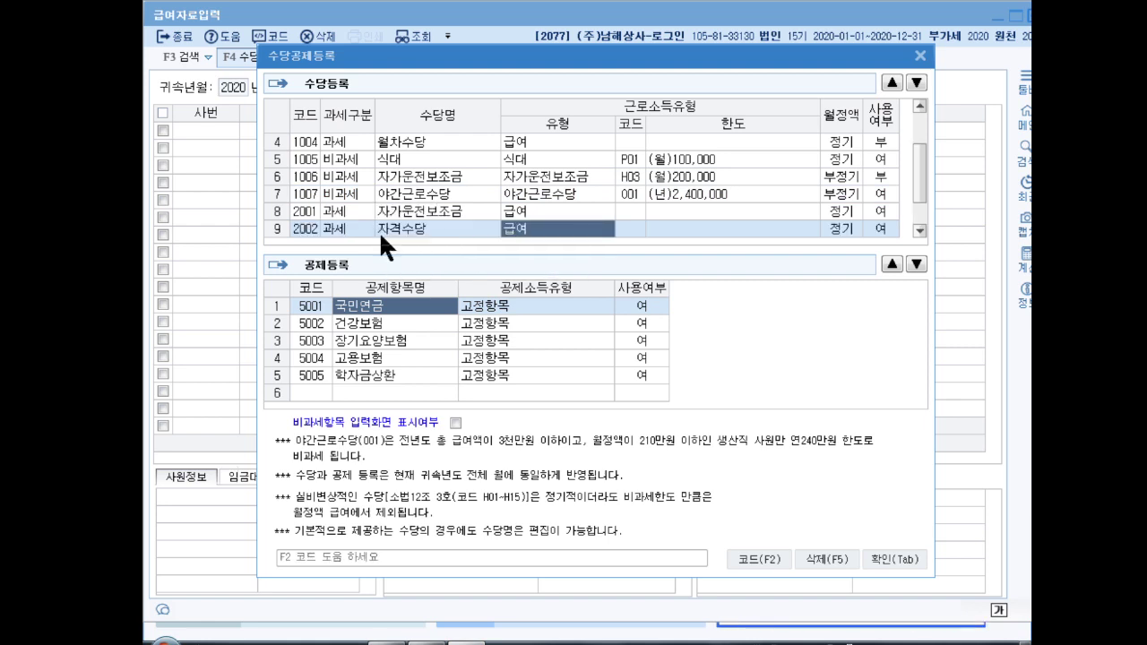
key("Return")
key("Return")
key("Return")
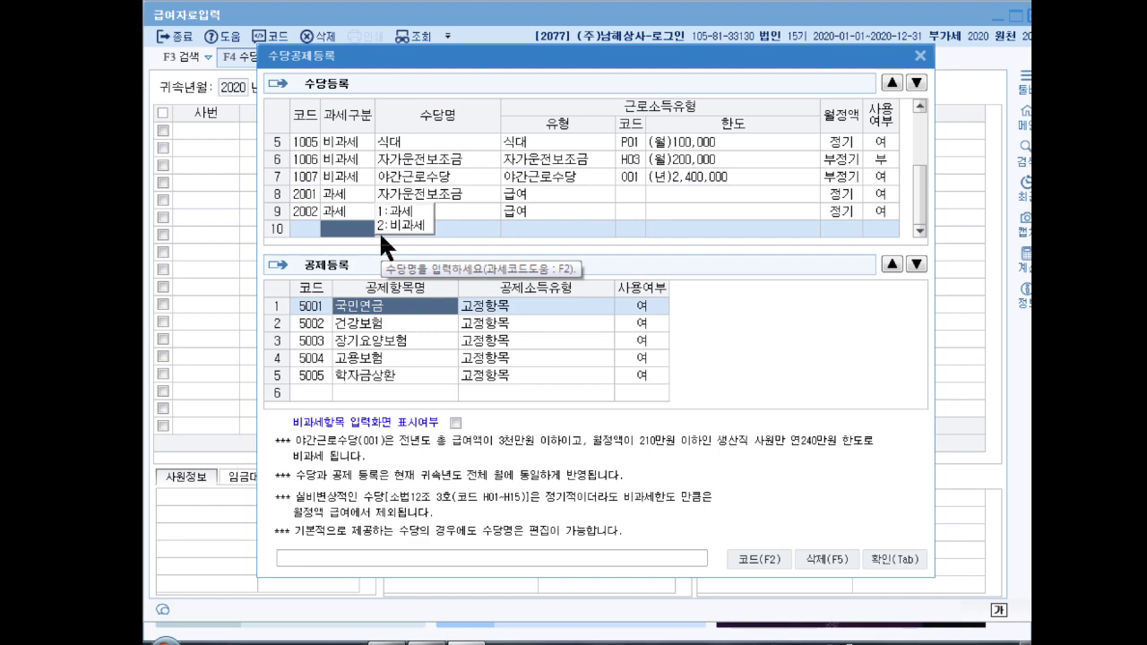
Add a non-taxable (비과세) allowance named 육아수당 with type 육아수당, code Q01, and confirm the allowance registration
key("2")
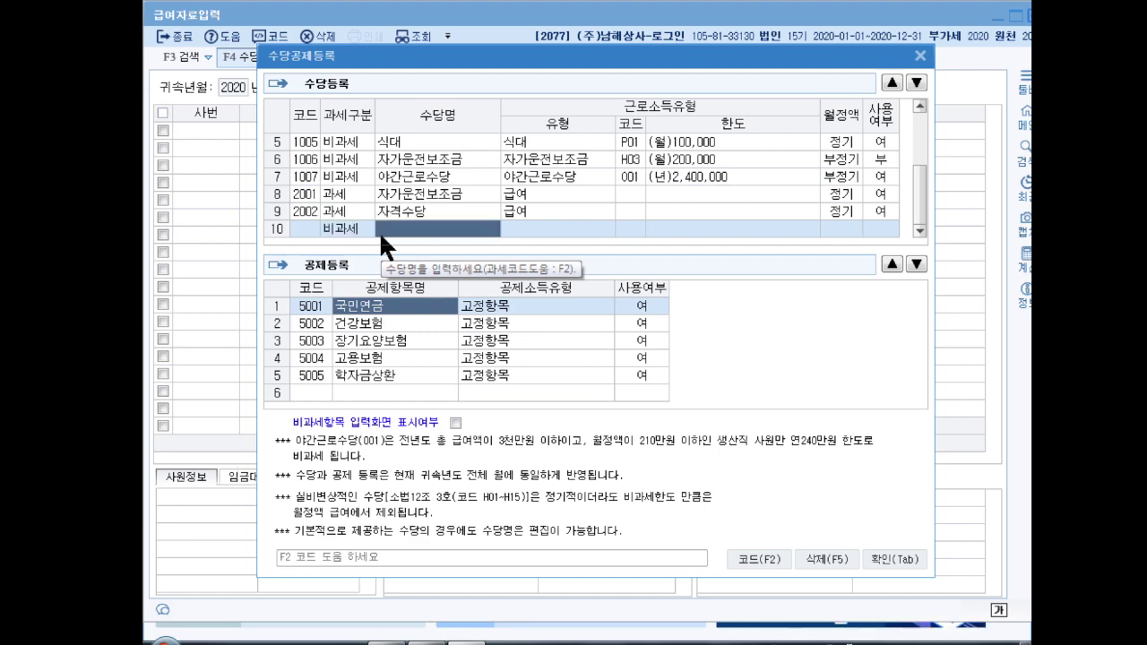
key("Return")
type("육아수당")
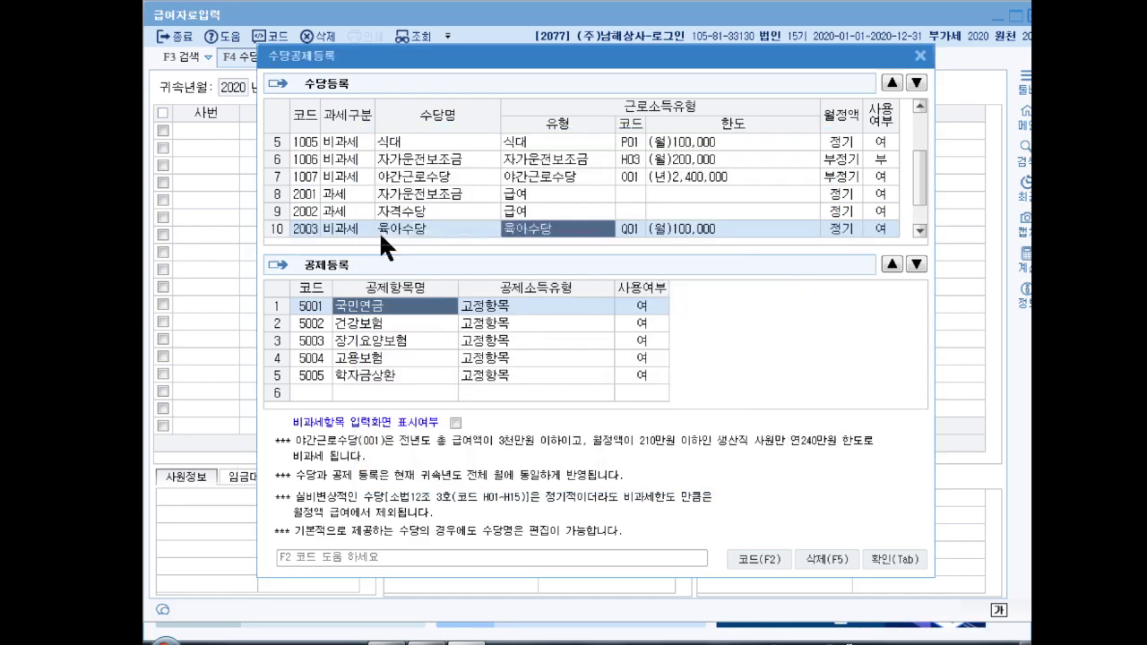
key("Return")
key("Return")
key("Return")
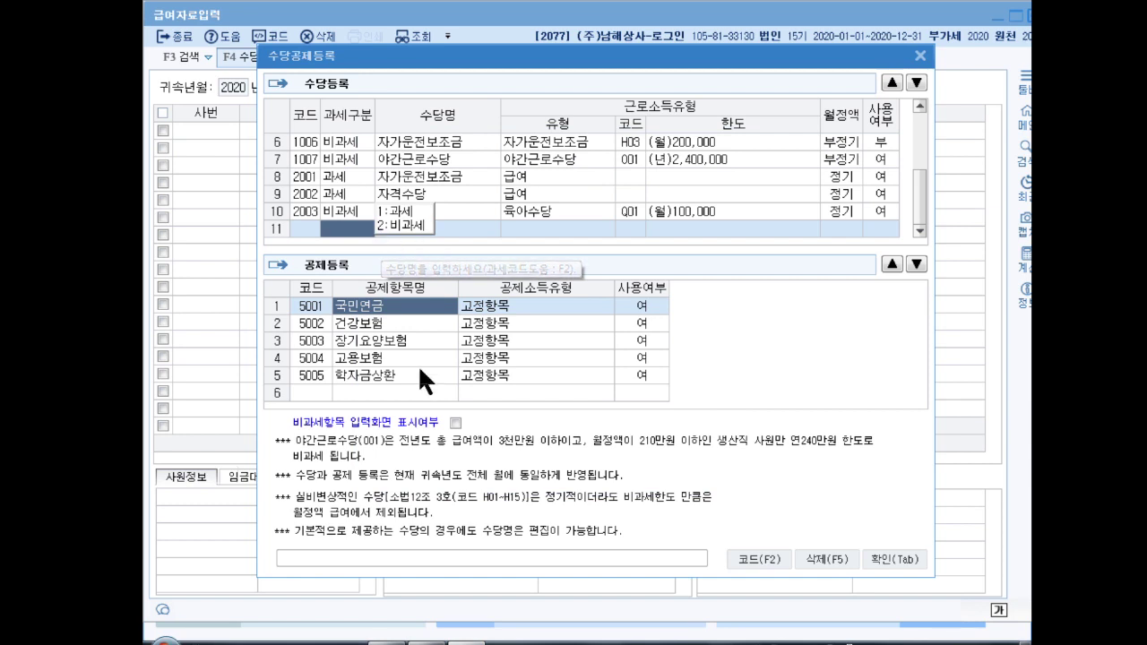
left_click(889, 561)
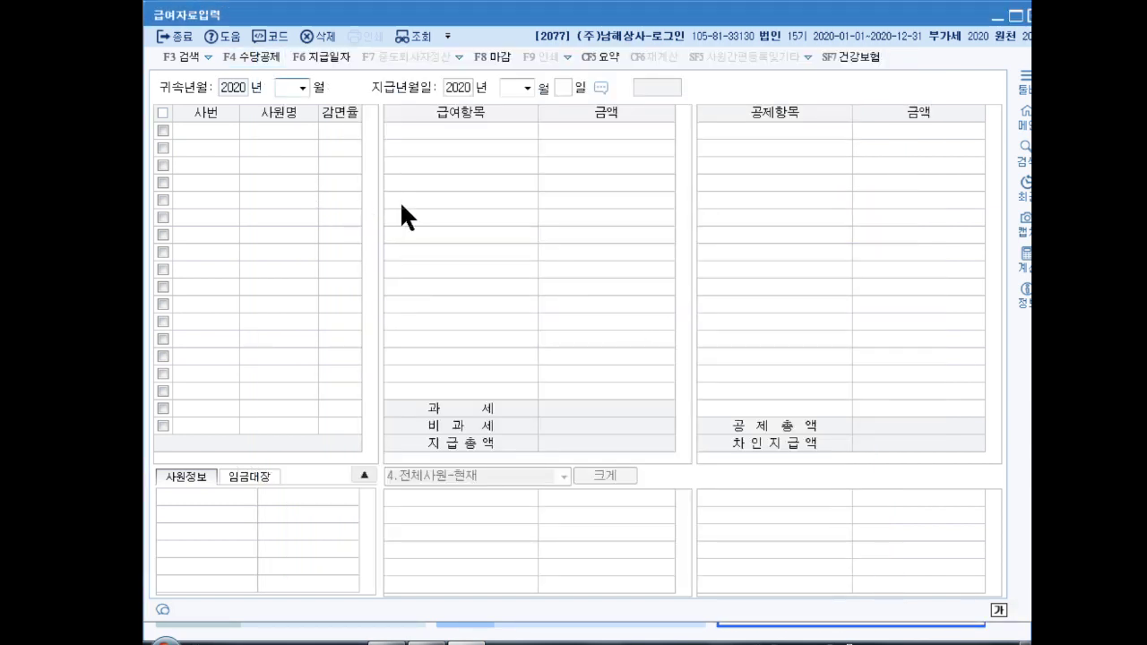
Load the January 2020 payroll with payment date January 31, 2020, and open the first employee's pay items for entry
type("1")
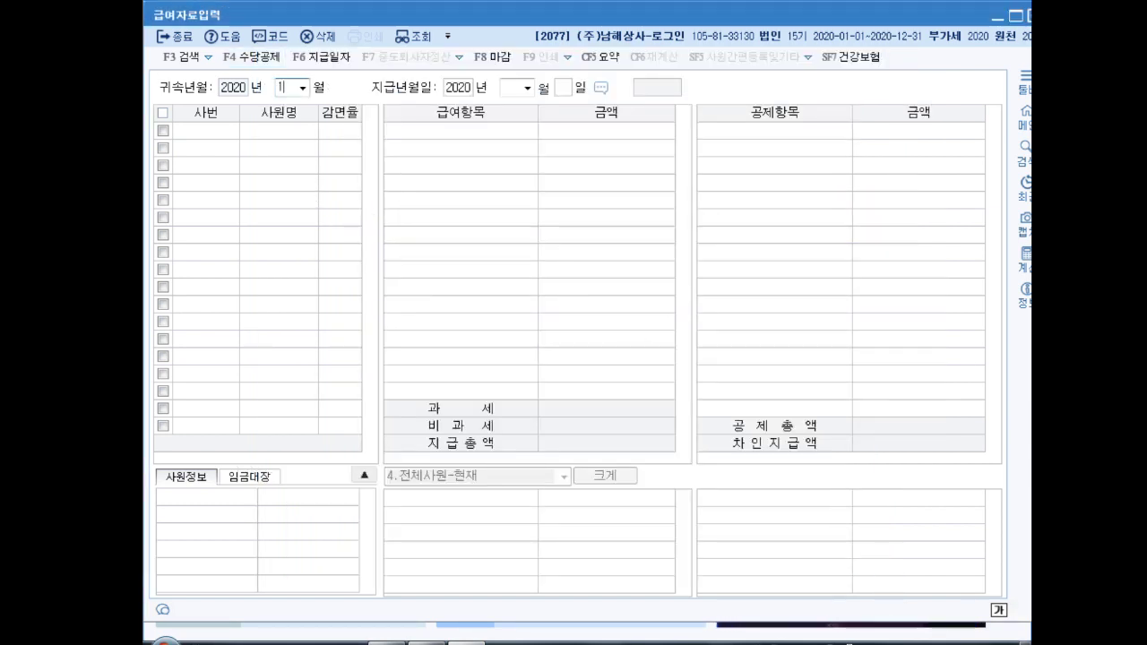
key("Return")
key("Return")
key("Return")
key("Return")
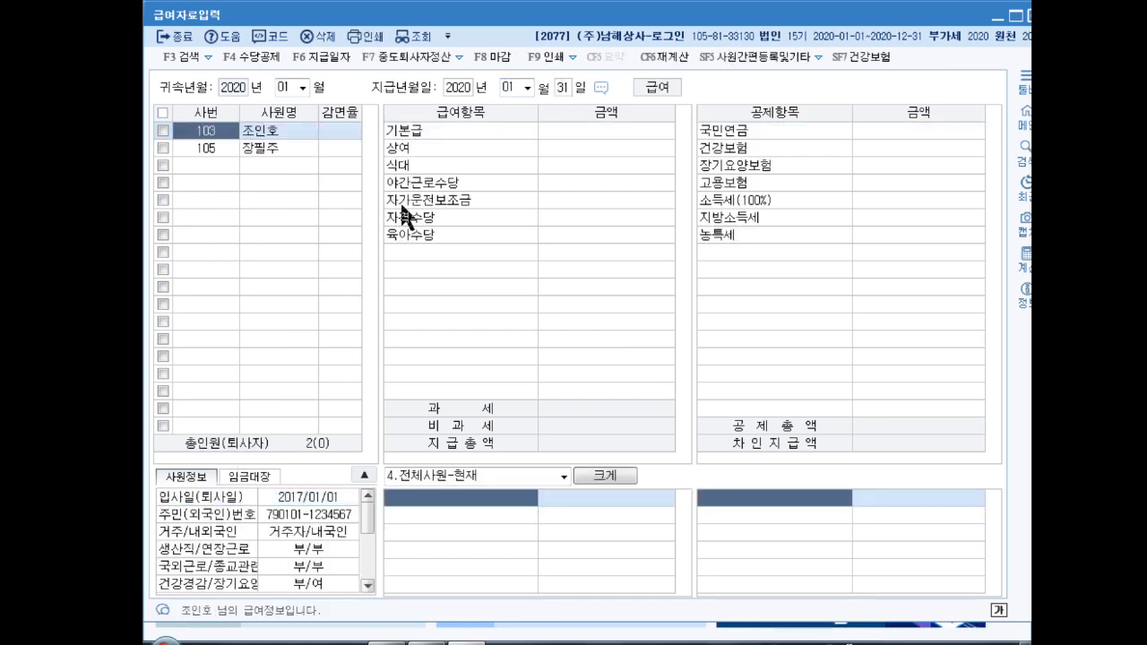
key("Return")
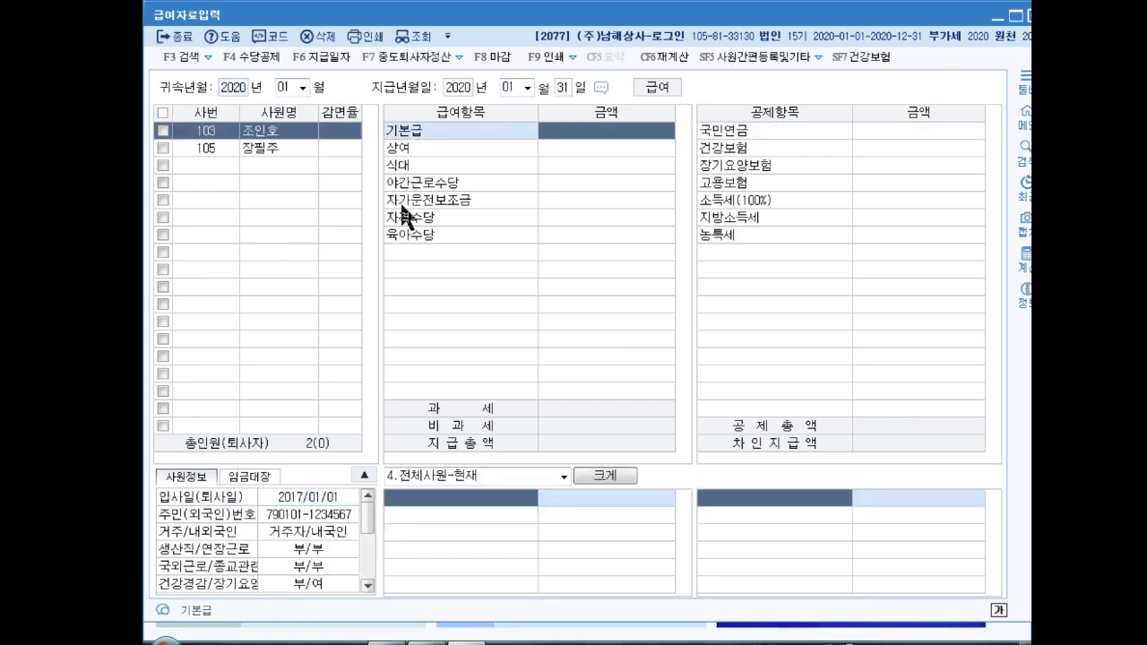
Enter the first employee's 기본급 as 1,800,000, 상여 as 250,000 and 식대 as 120,000
type("1800000")
key("Return")
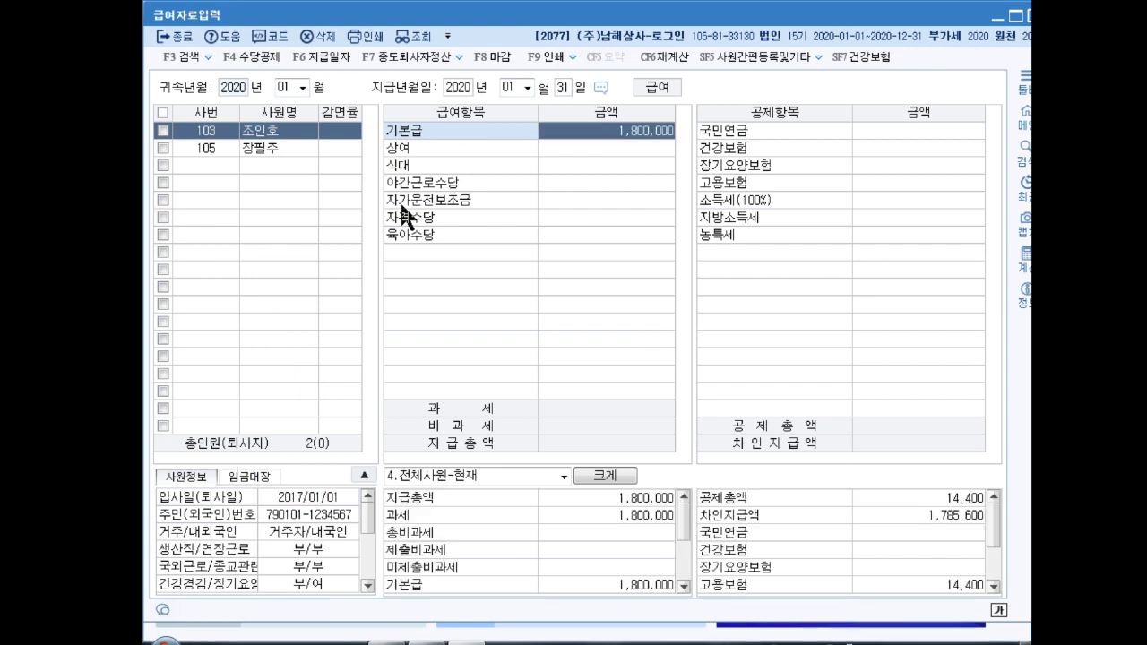
type("2500000")
key("Return")
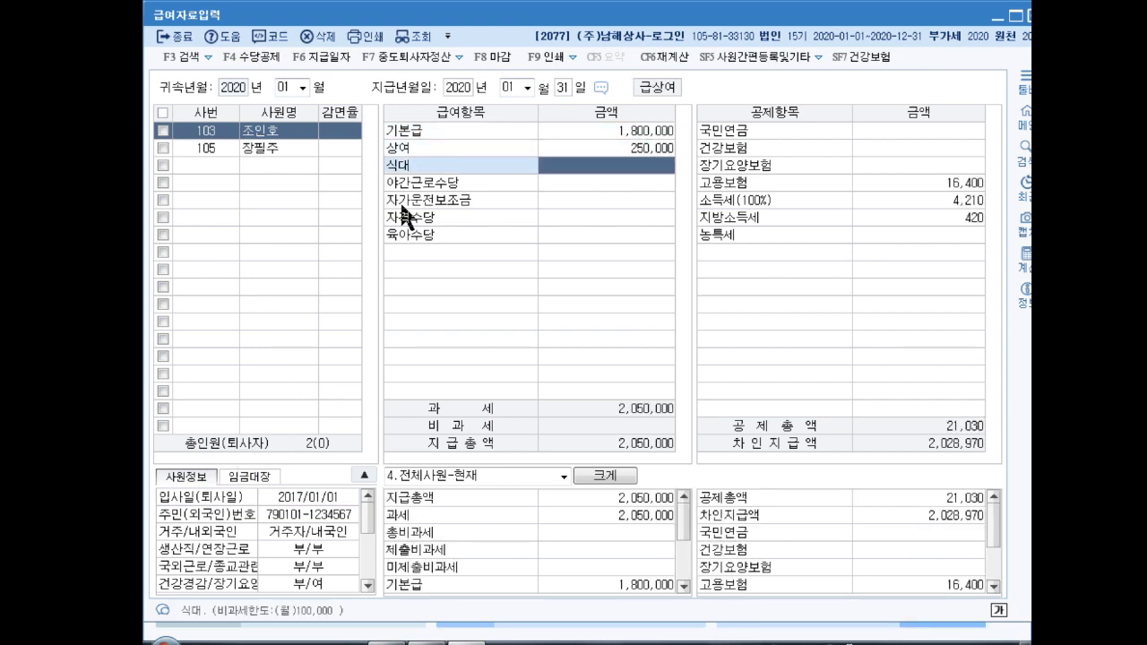
type("1200000")
key("Return")
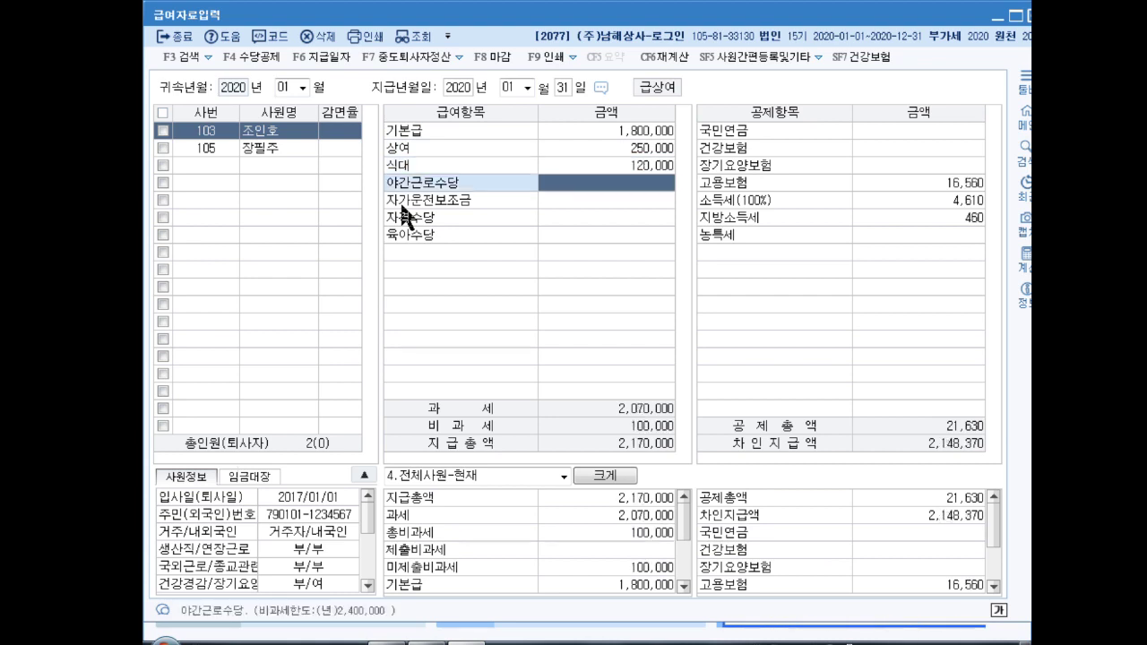
Enter the first employee's 야간근로수당 as 200,000, 자가운전보조금 as 150,000, 자격수당 as 50,000 and 육아수당 as 200,000
type("200000")
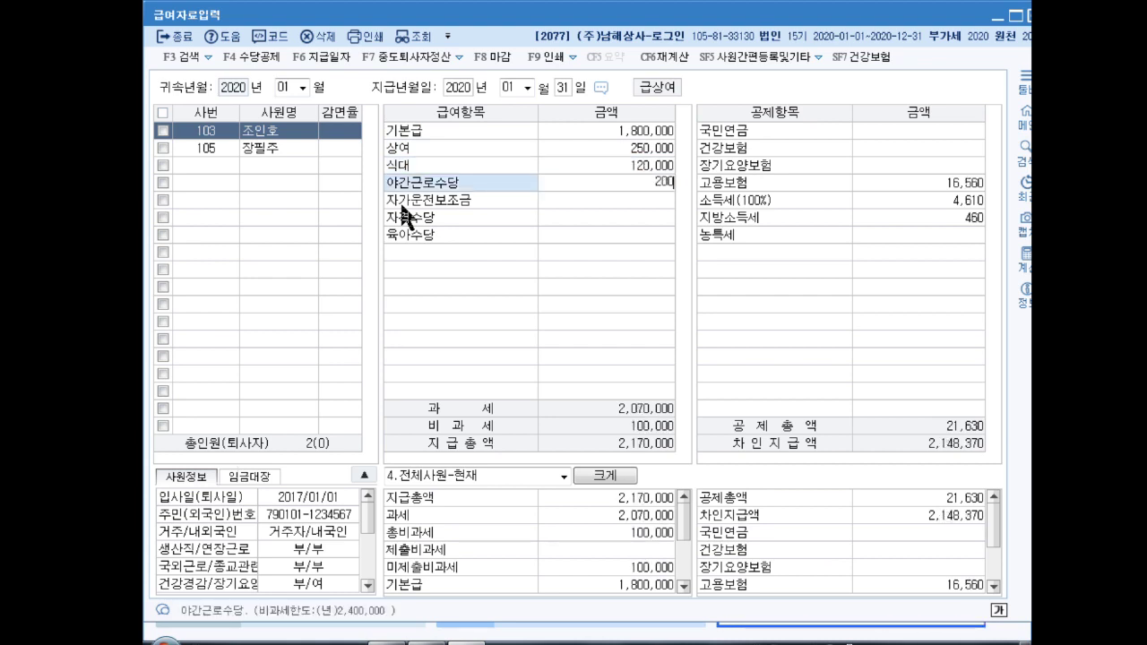
key("Return")
type("1500000")
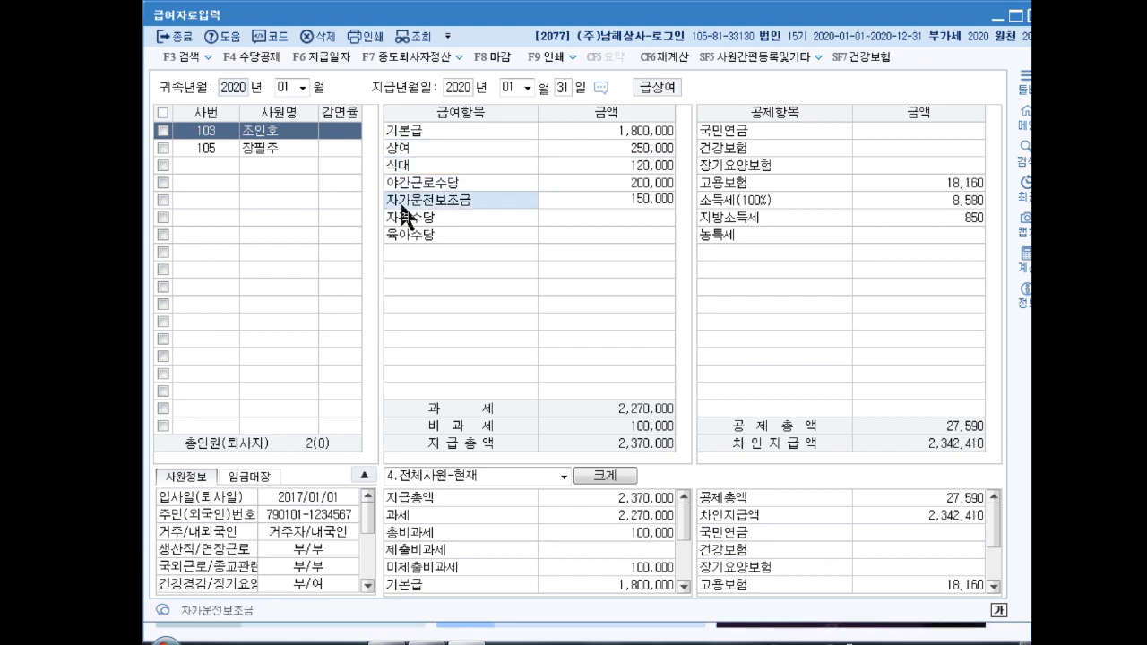
key("Return")
type("500000")
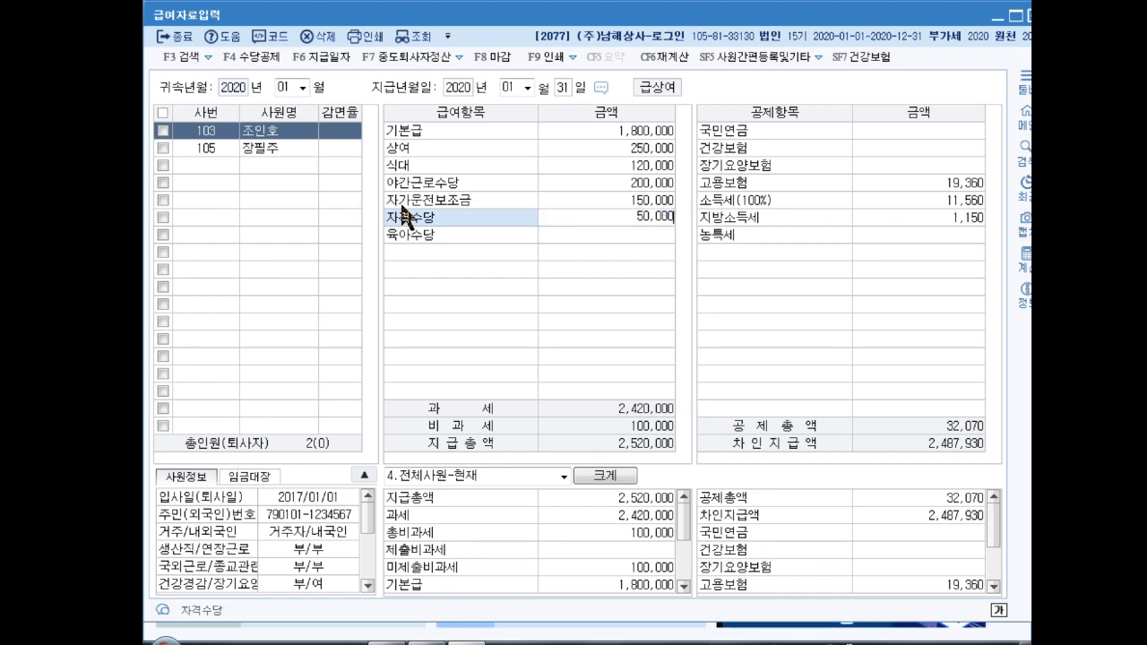
key("Return")
type("2000000")
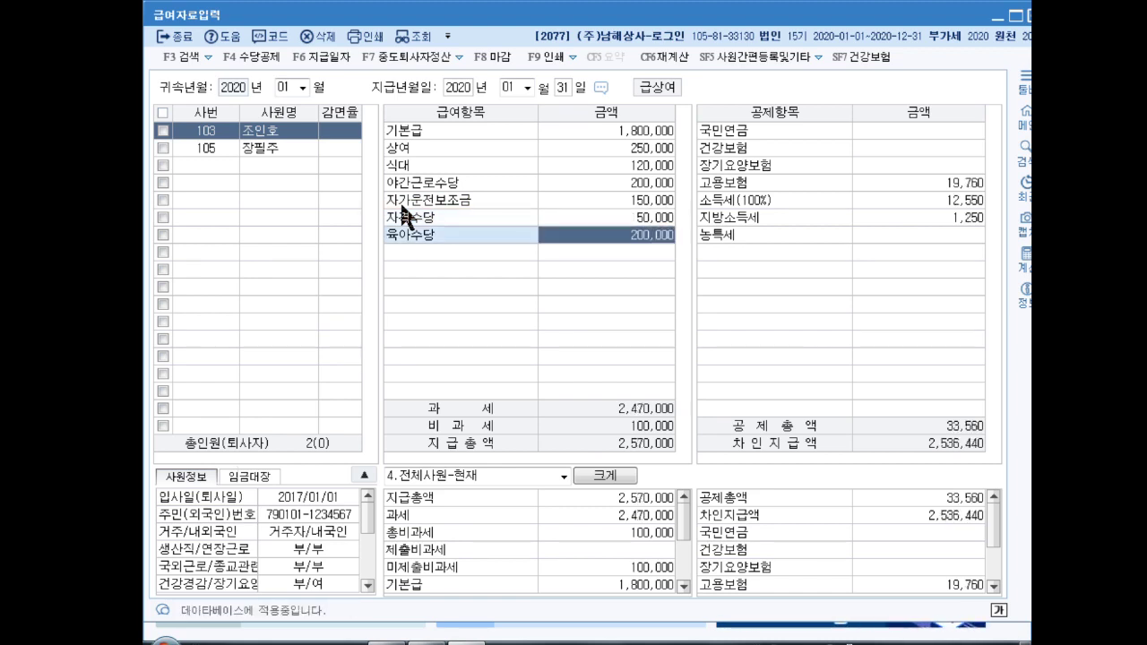
key("Return")
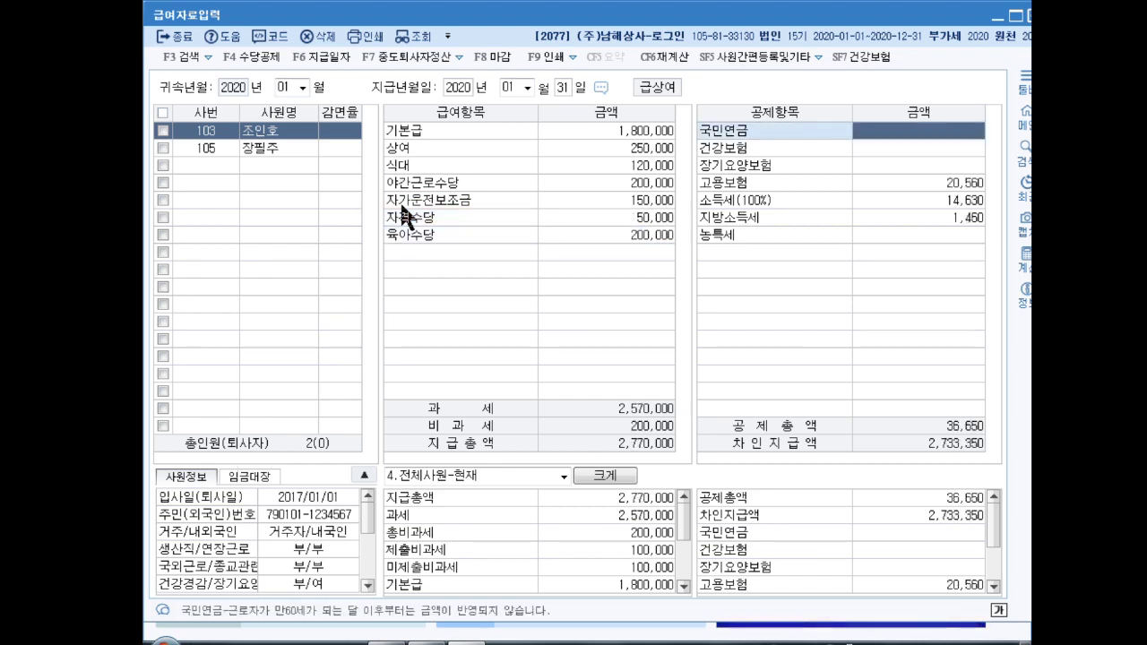
Enter the first employee's deductions: 국민연금 81,000, 건강보험 55,080 and 장기요양보험 4,060
type("810000")
key("Return")
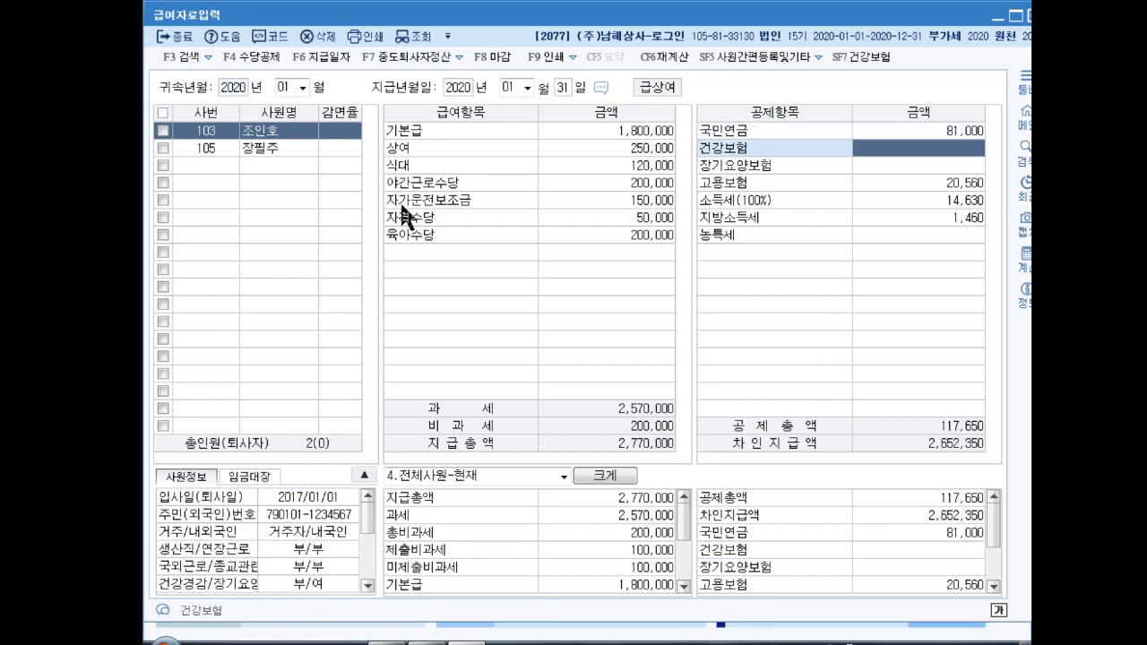
type("55080")
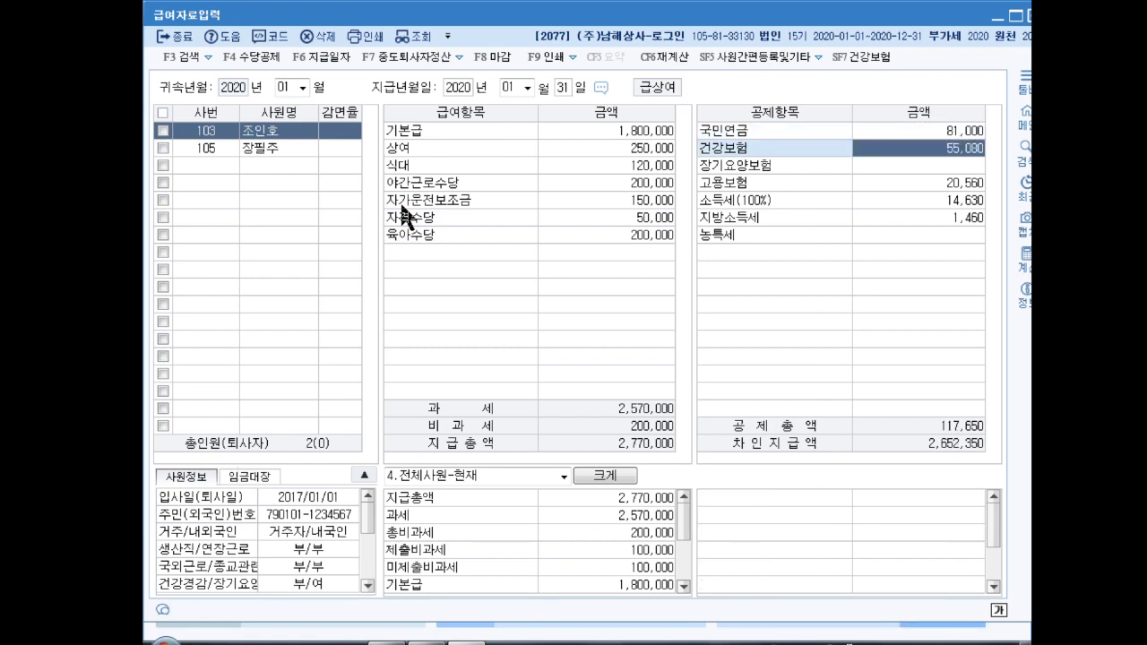
key("Return")
type("4,0")
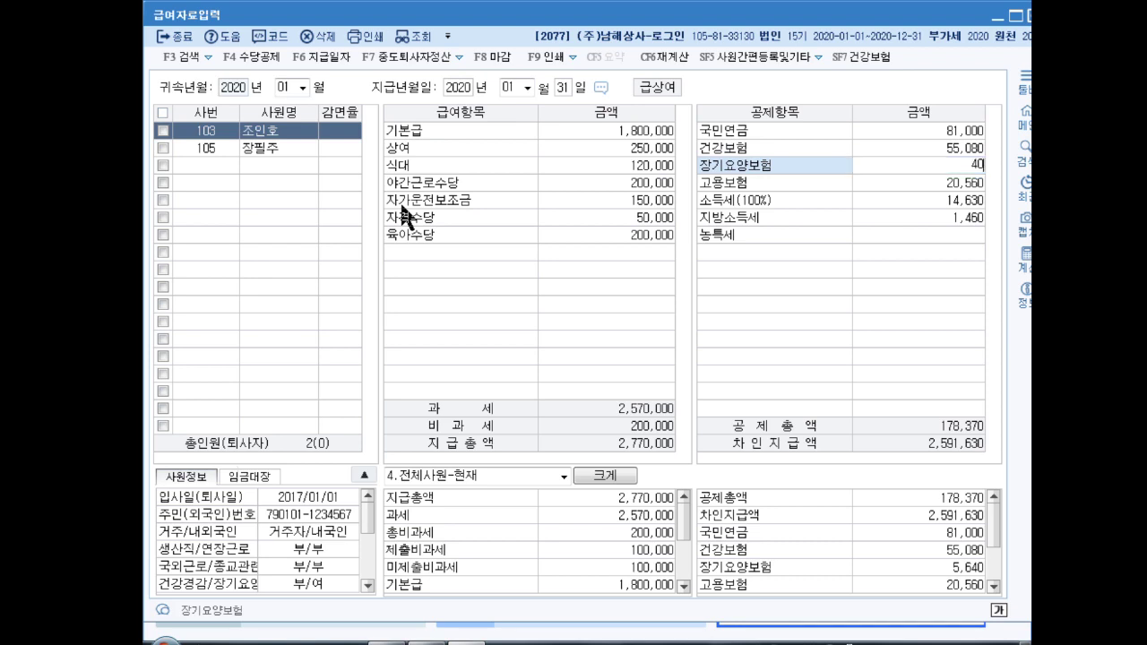
type("60")
key("Return")
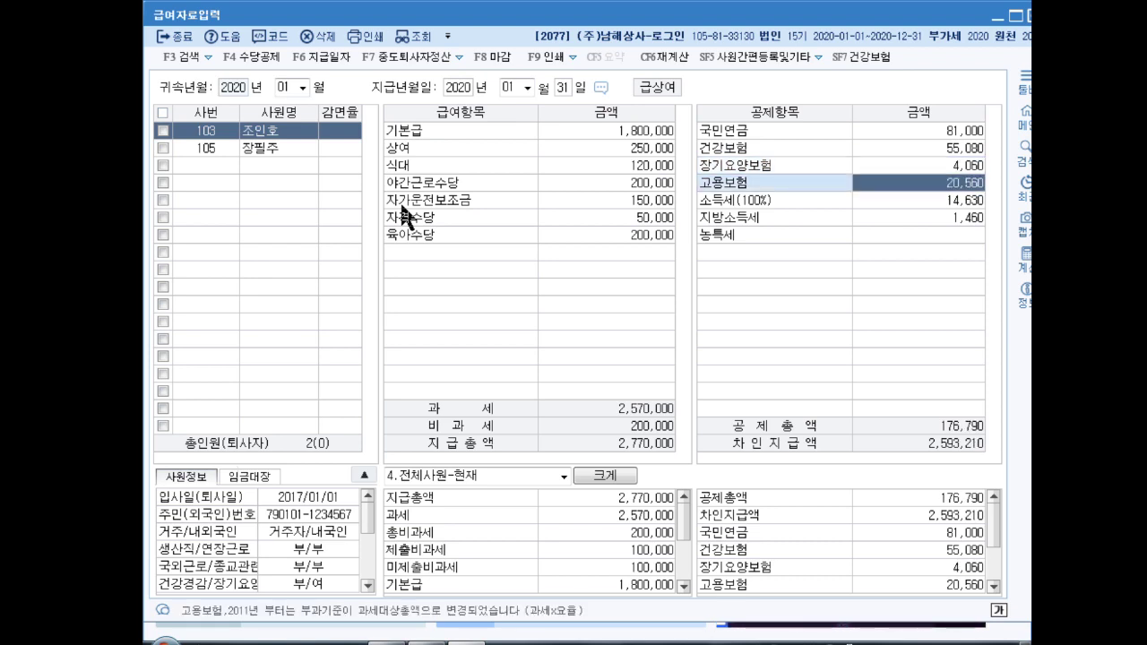
Set the first employee's 고용보험 to 16,700 and 소득세 to 47,620, accept the 지방소득세, and return to that employee's record
type("16,700")
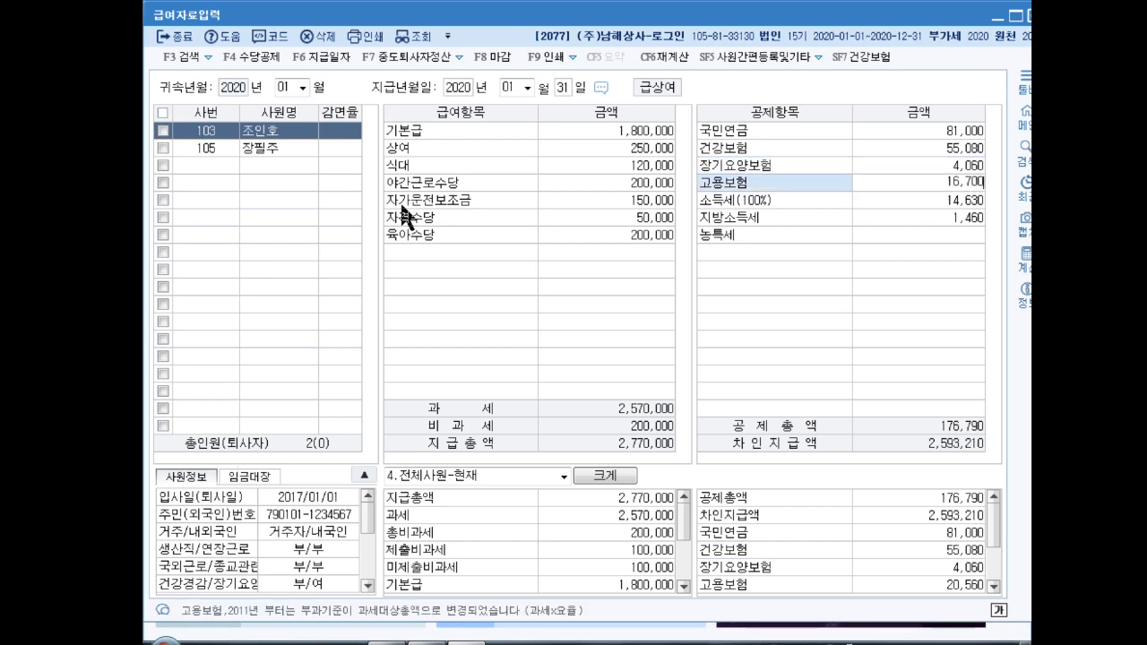
key("Return")
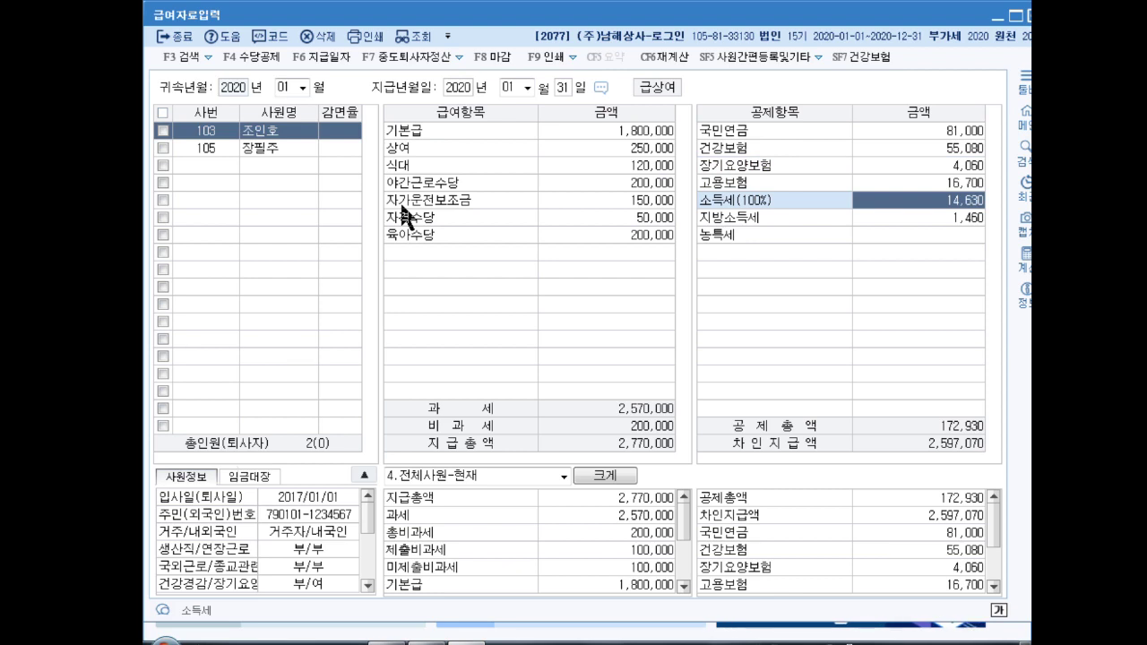
type("47620")
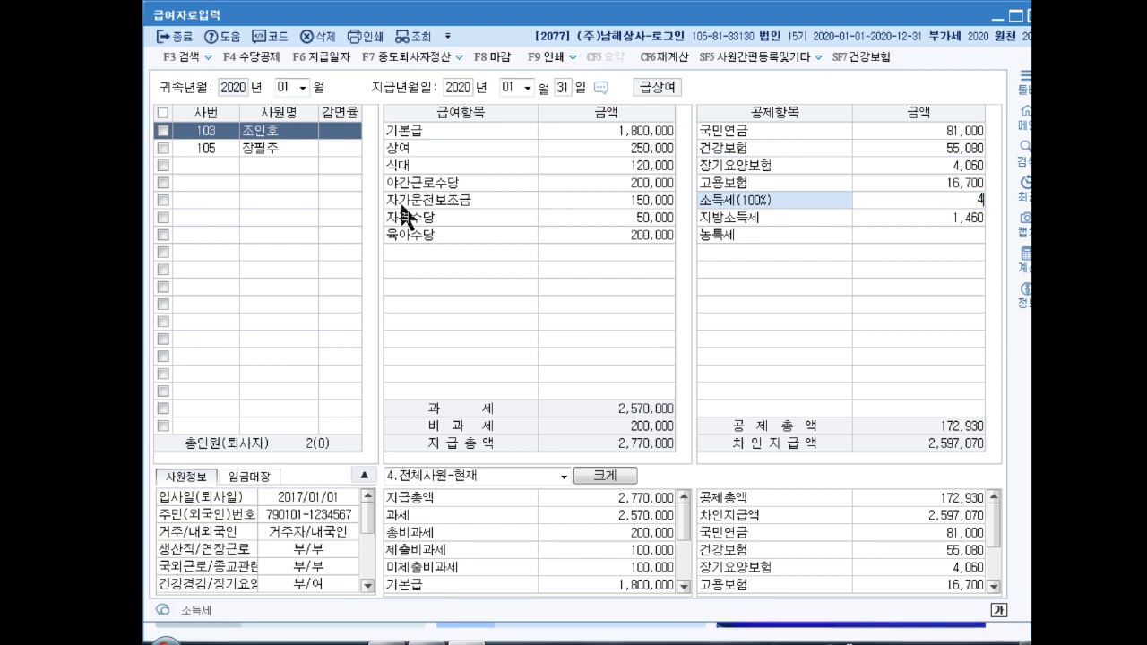
key("Return")
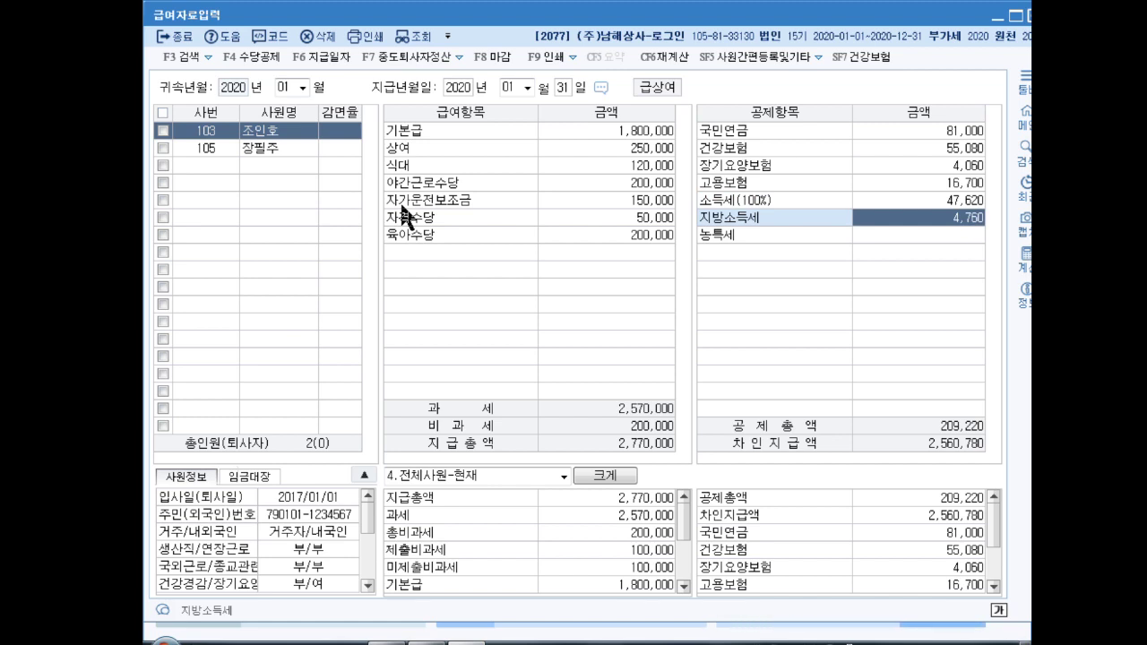
key("Return")
key("Return")
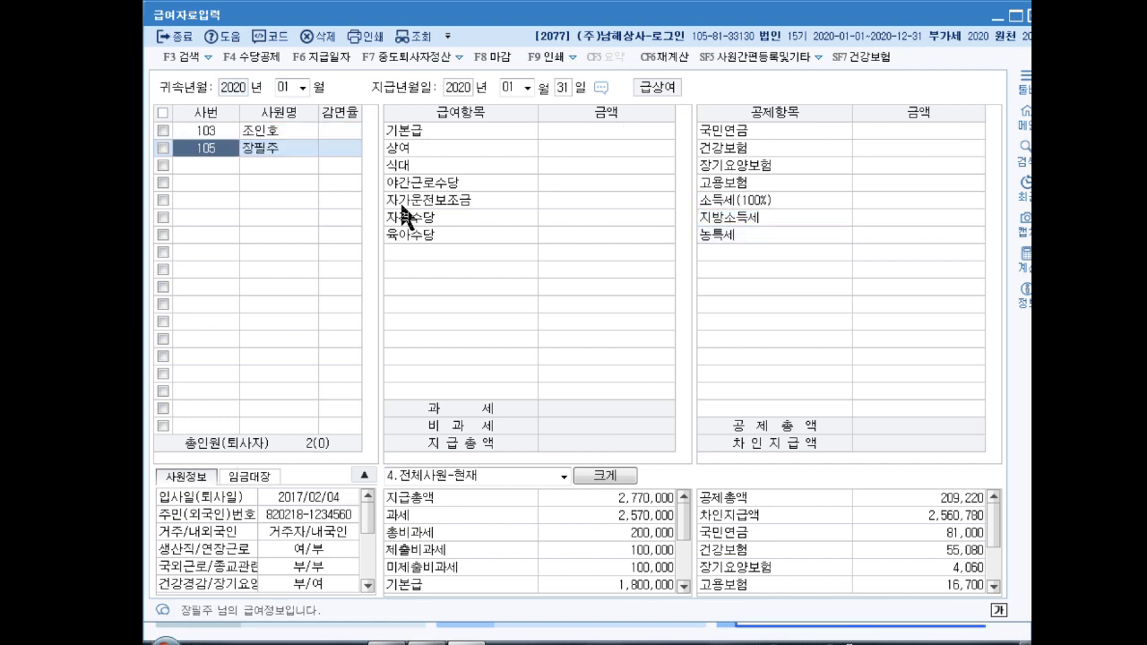
key("Up")
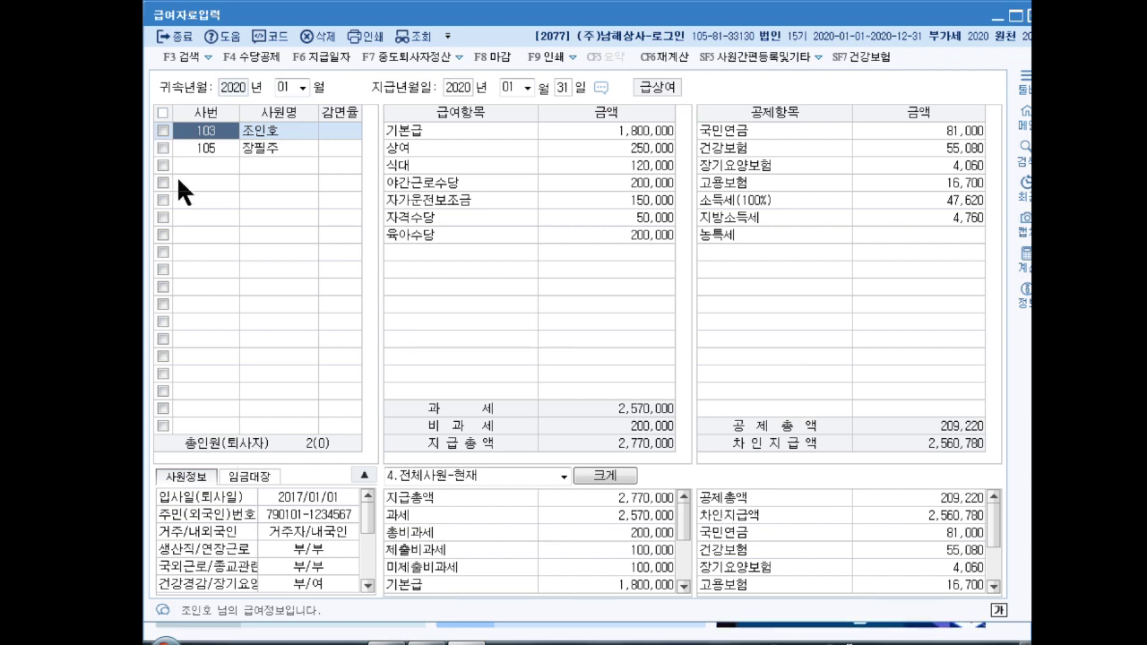
Close the payroll entry, open 연말정산추가자료입력, and load the second employee for year-end settlement
left_click(1026, 15)
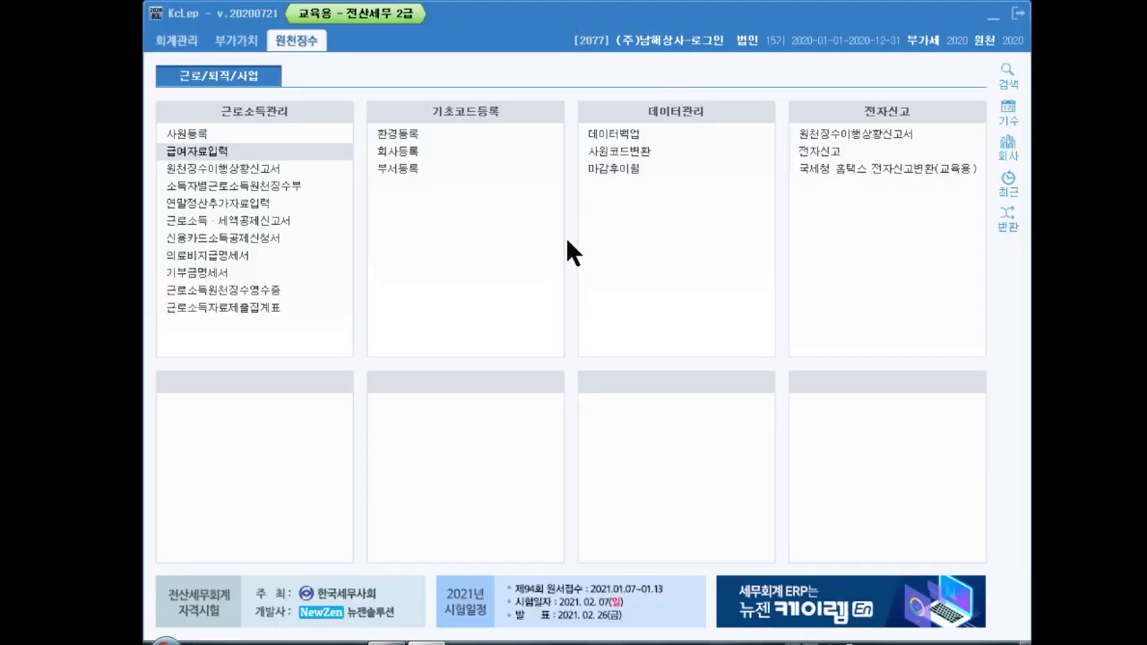
left_click(247, 204)
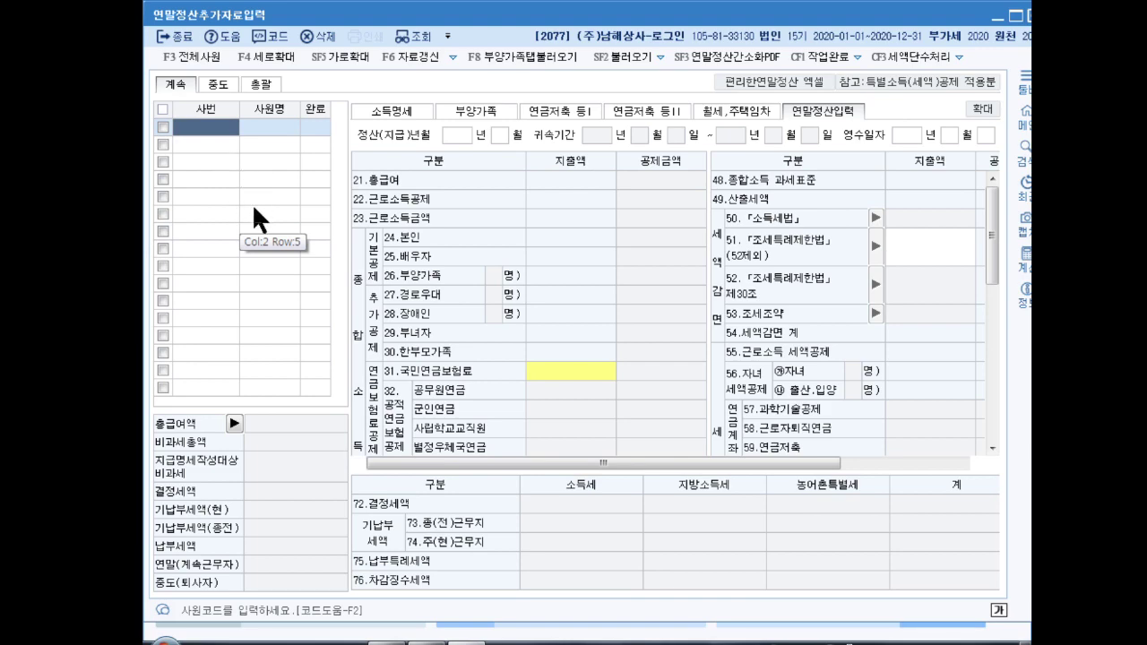
key("F2")
key("Down")
key("Return")
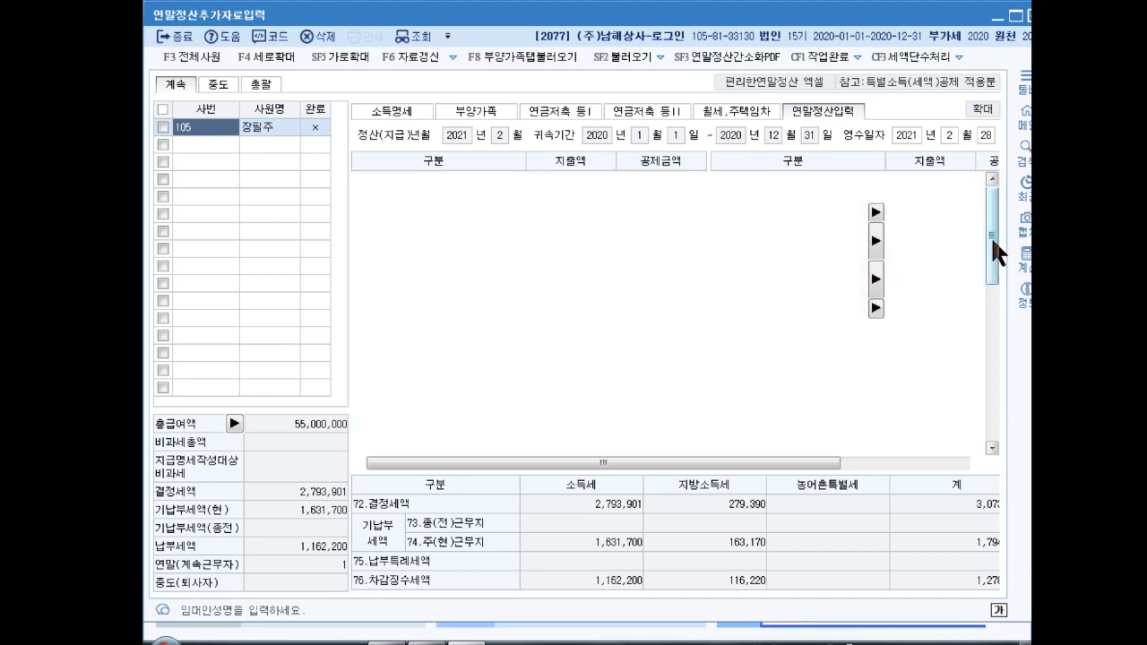
Set the 지출액 for item 60 보장성보험 일반 to 800,000 in the employee's year-end settlement
left_click_drag(991, 236, 997, 315)
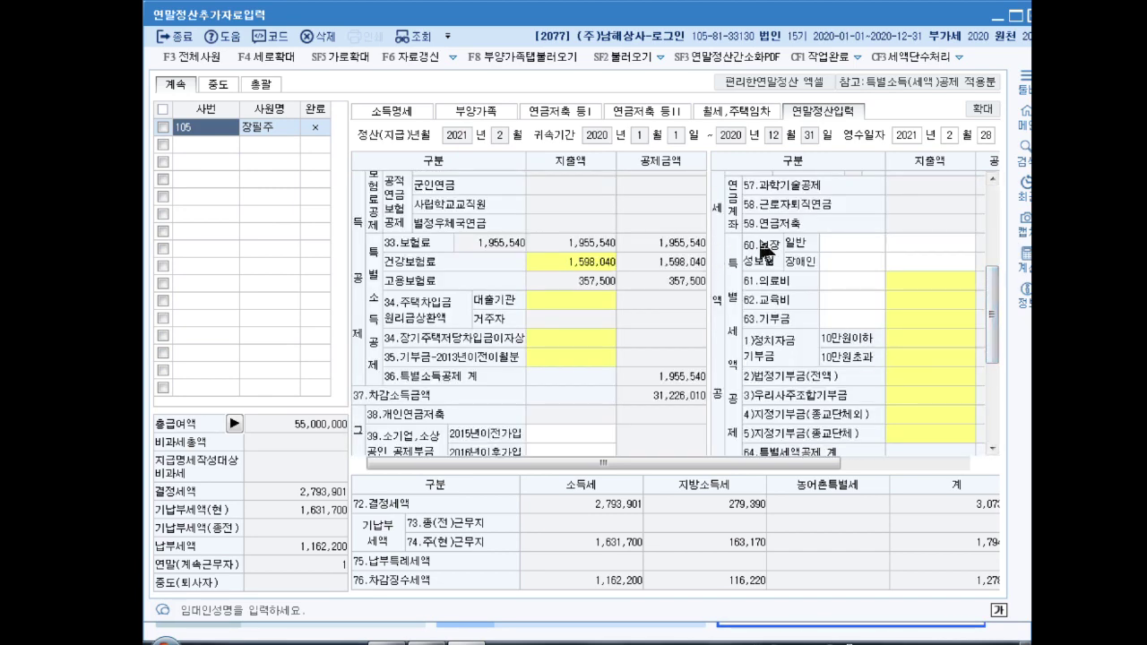
left_click(942, 244)
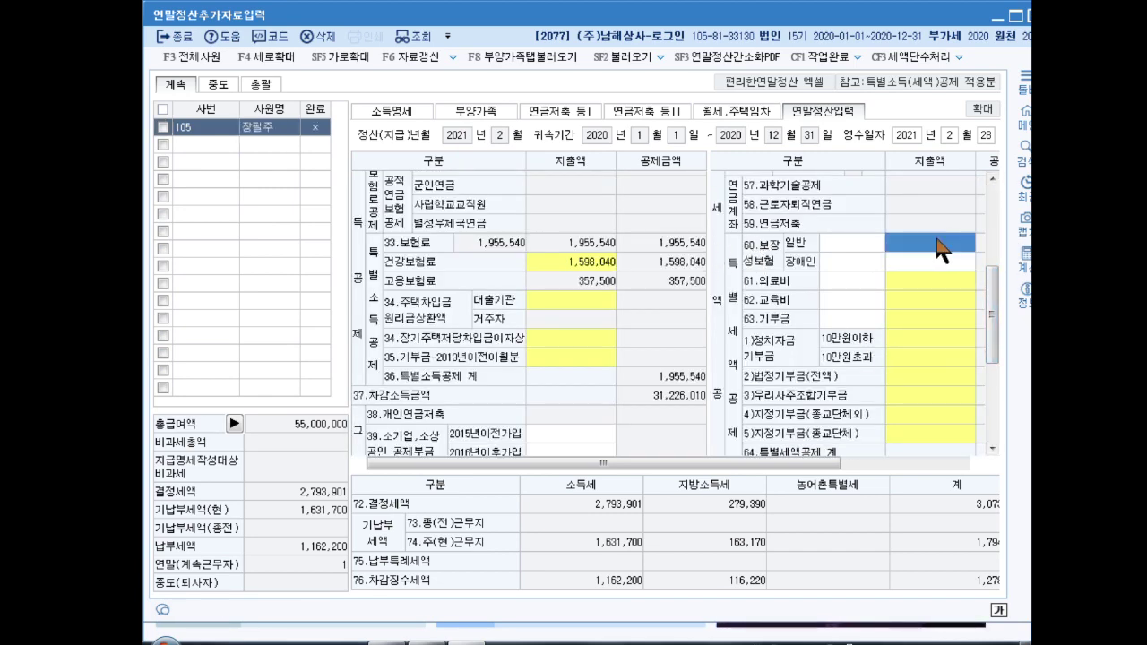
type("6000000")
key("Return")
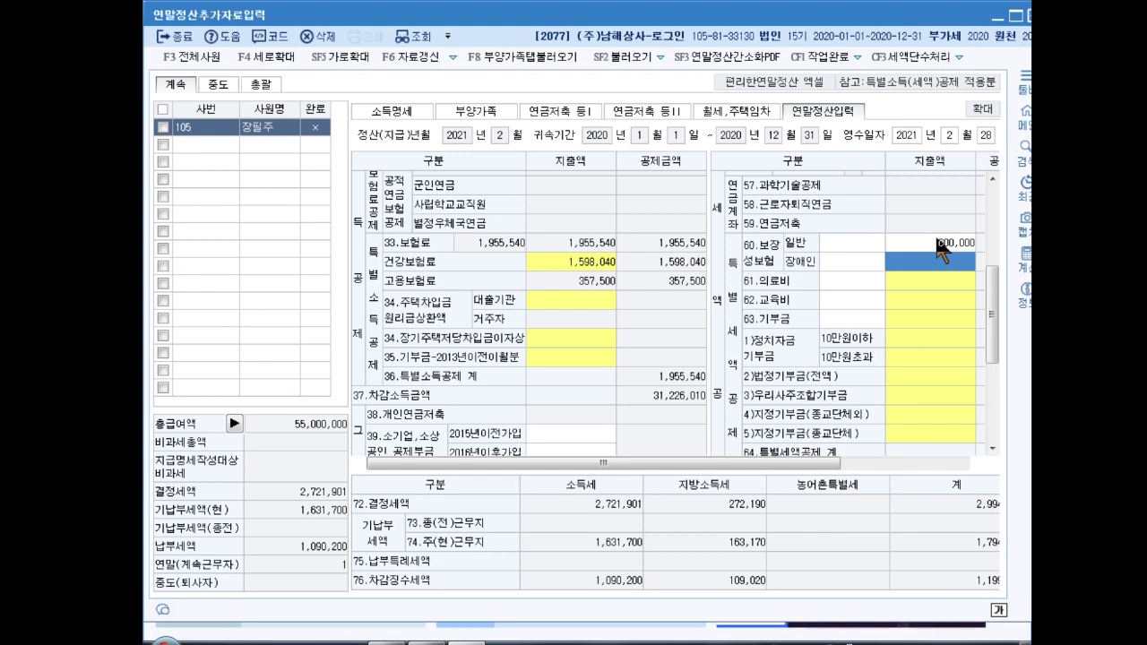
left_click(926, 246)
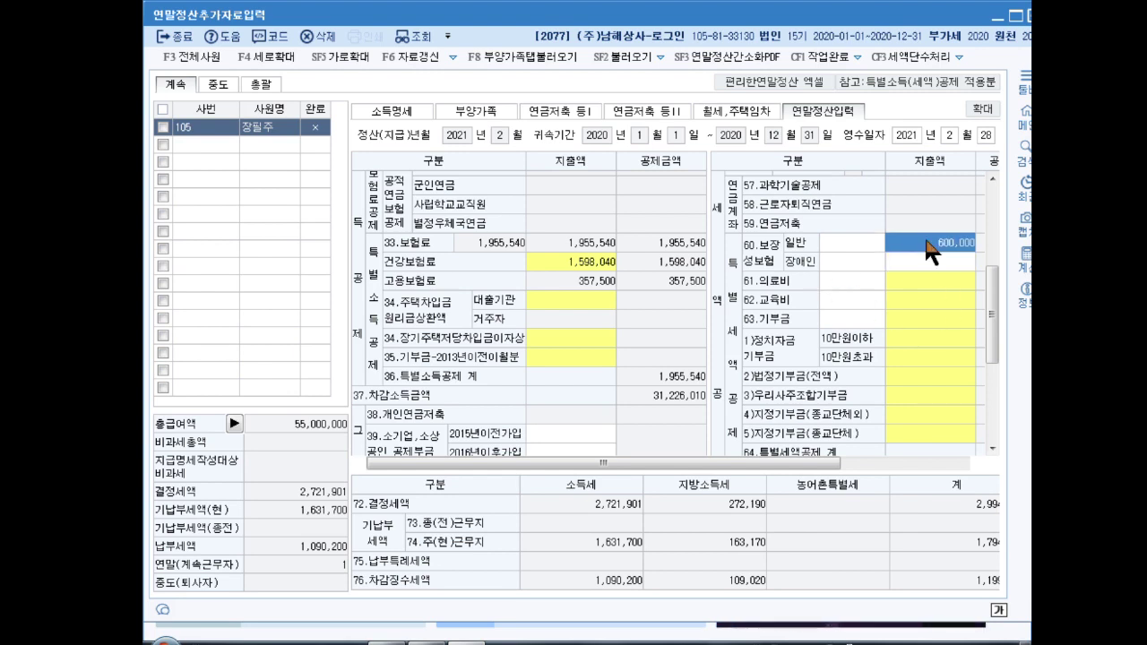
type("800,000")
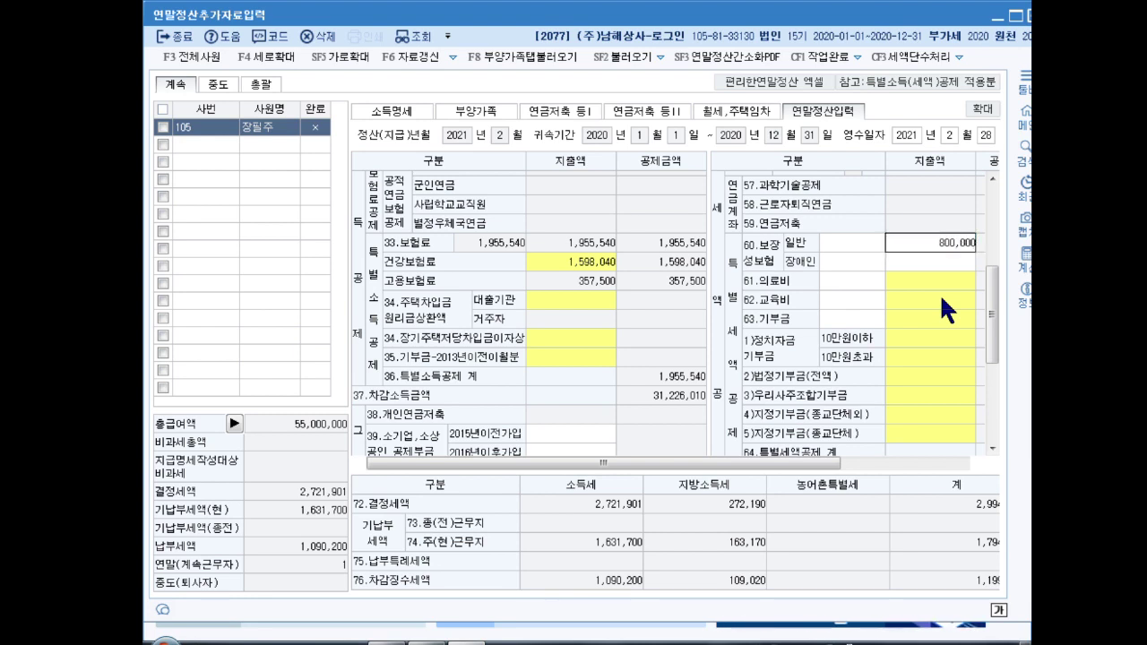
key("Return")
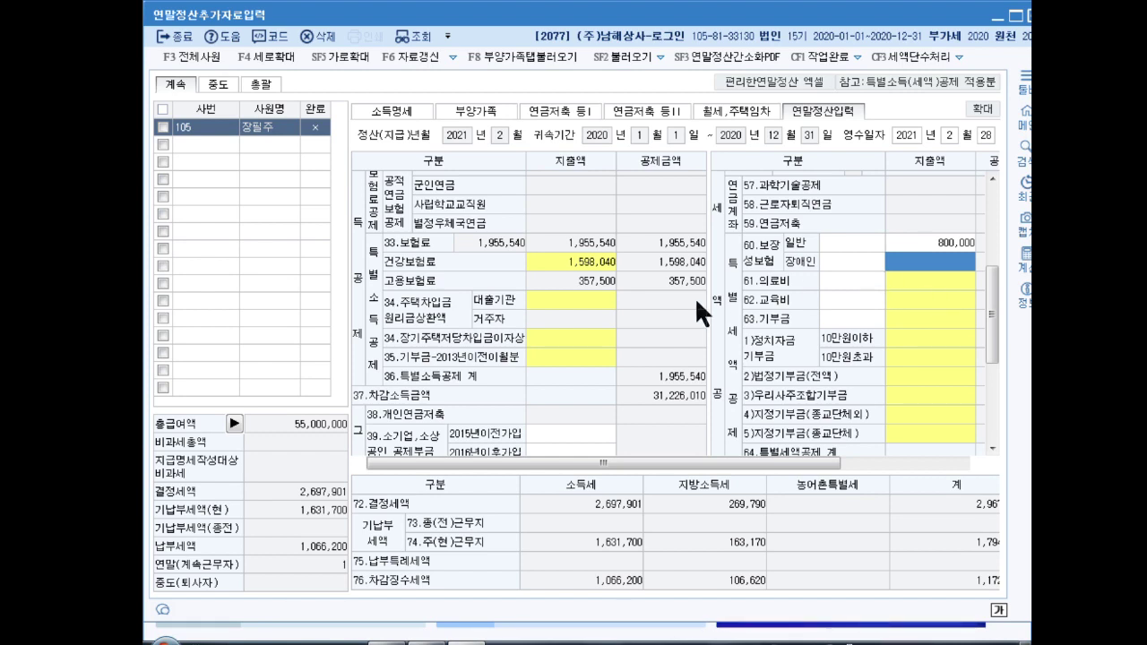
Enter 의료비 expenditures of 4,000,000 for 본인,65세 이상자 and 500,000 for 그 밖의 공제대상자
left_click(932, 281)
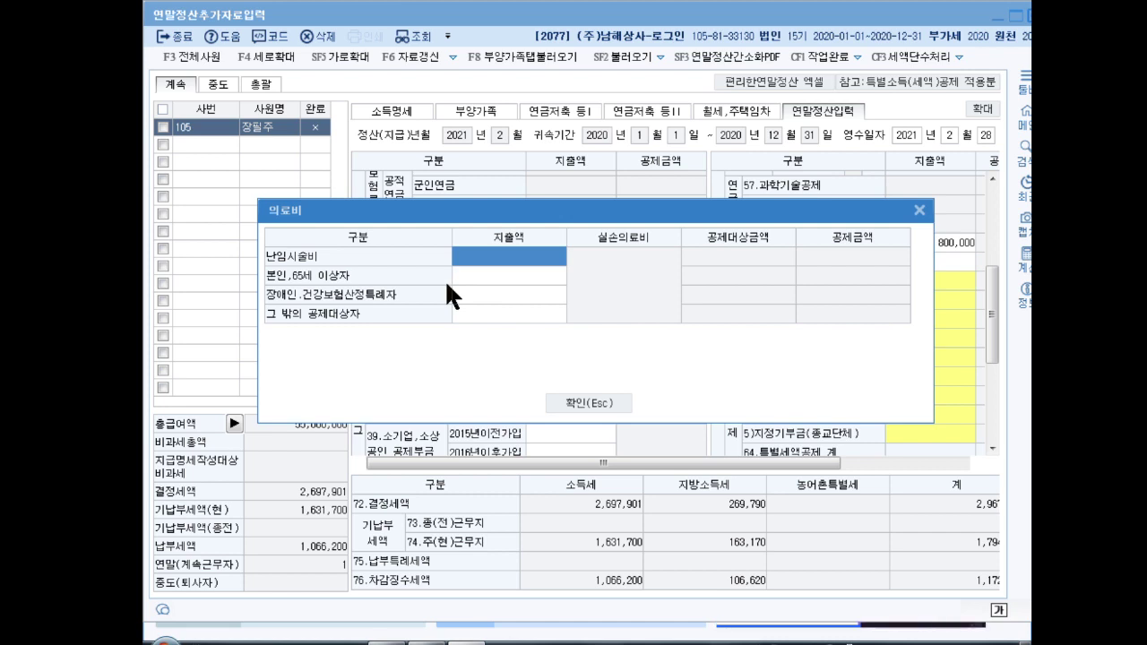
left_click(511, 279)
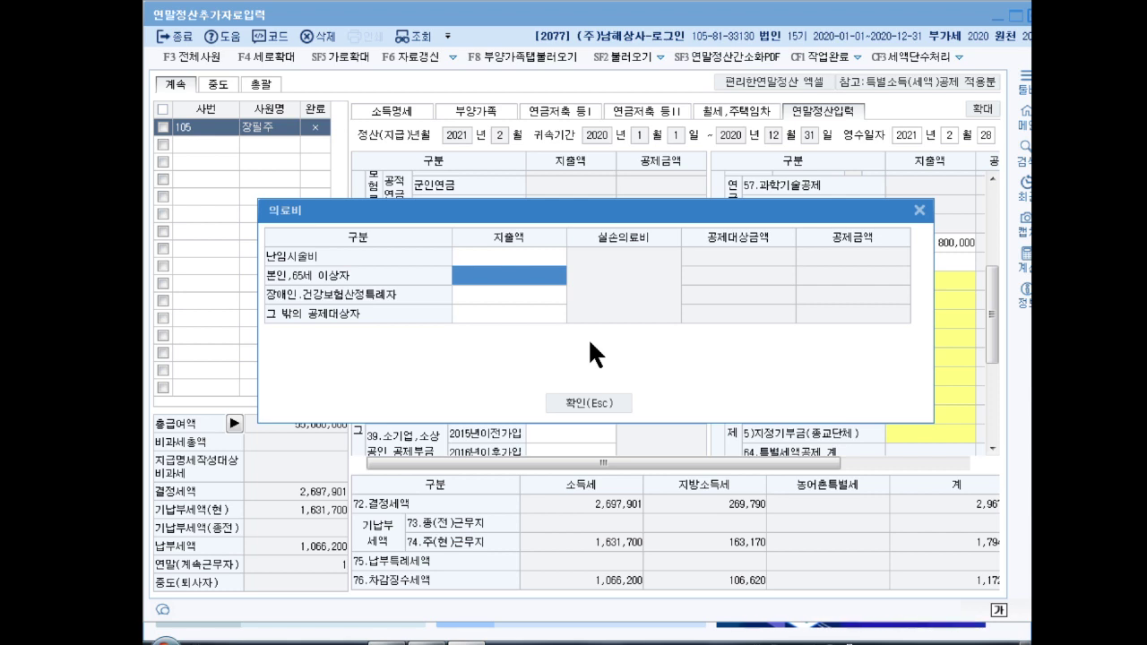
type("4000000")
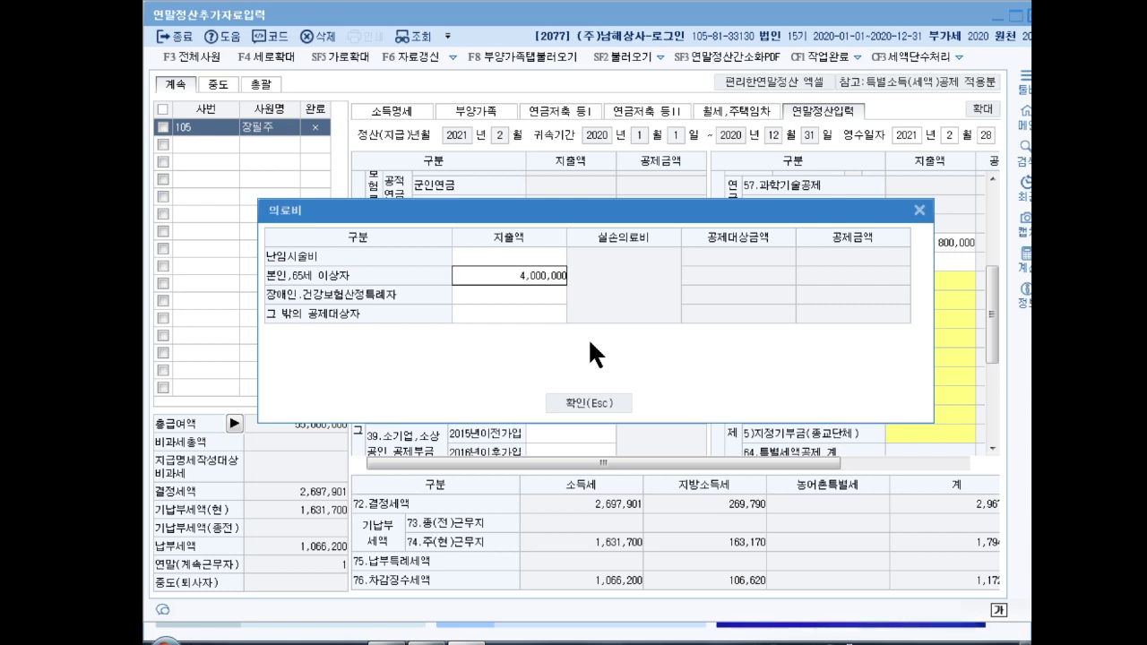
key("Return")
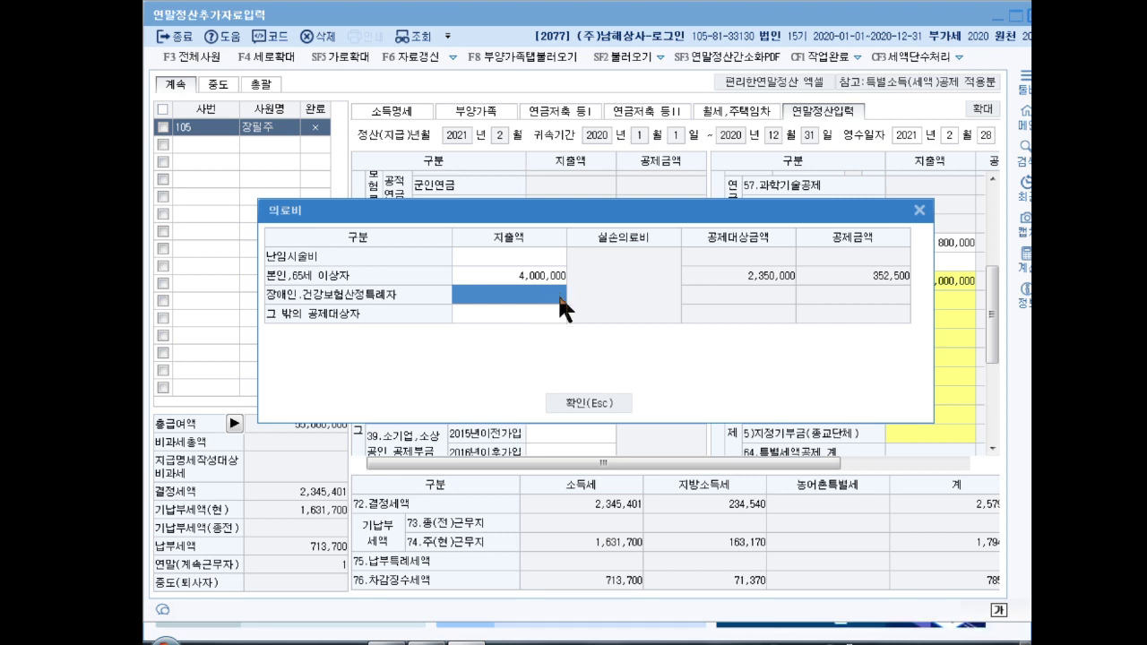
left_click(530, 314)
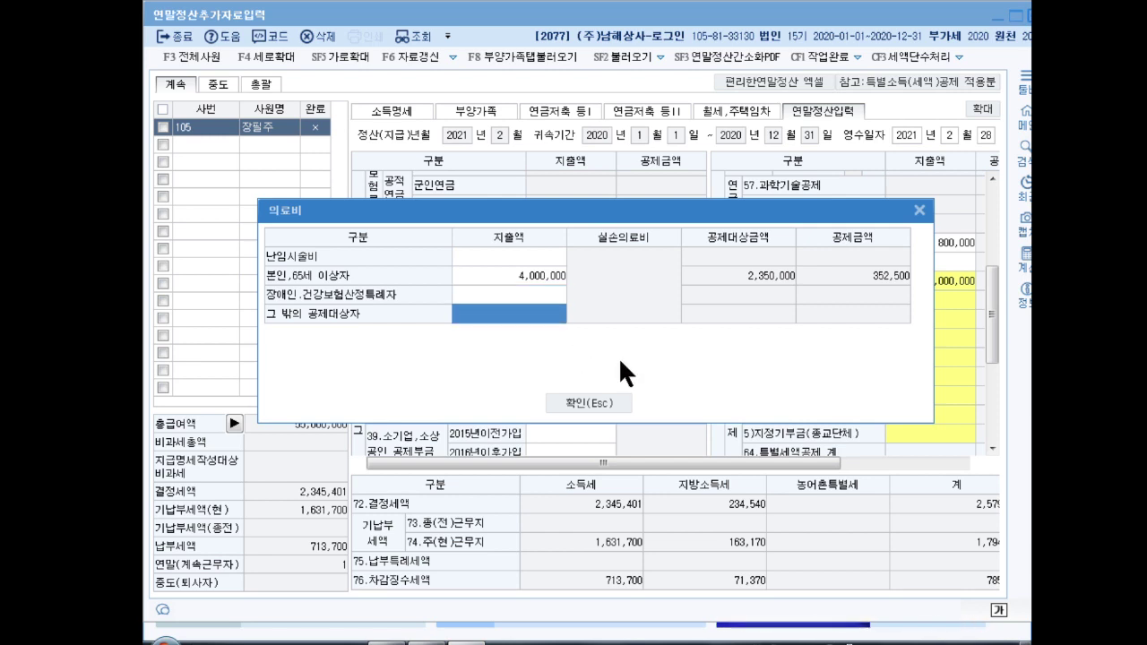
type("5000000")
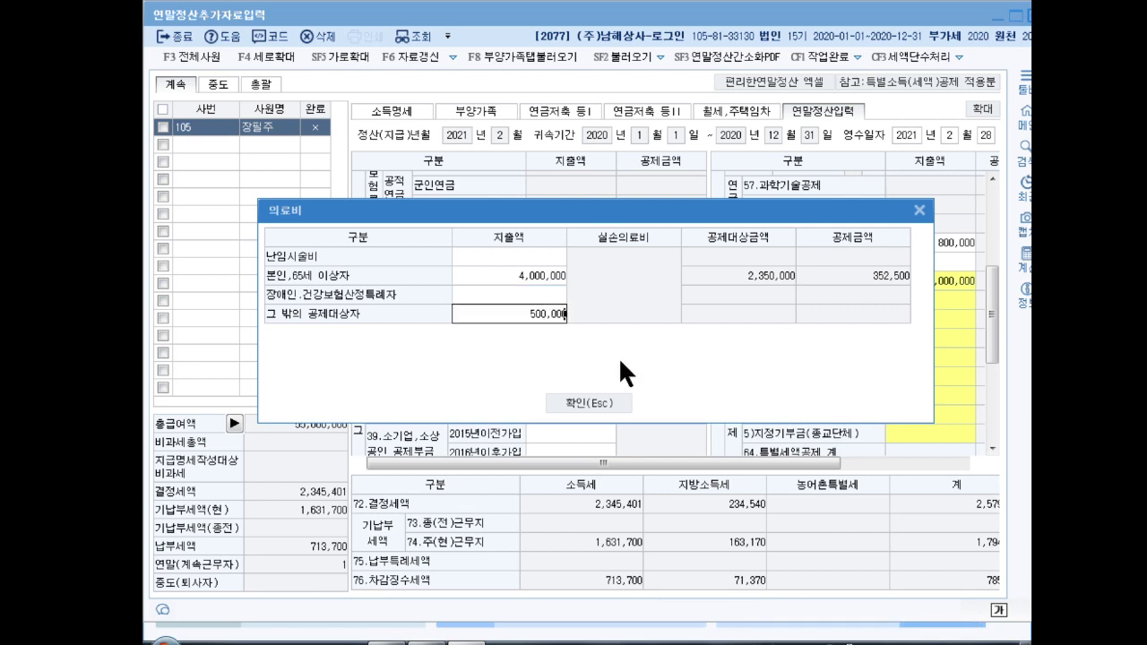
key("Return")
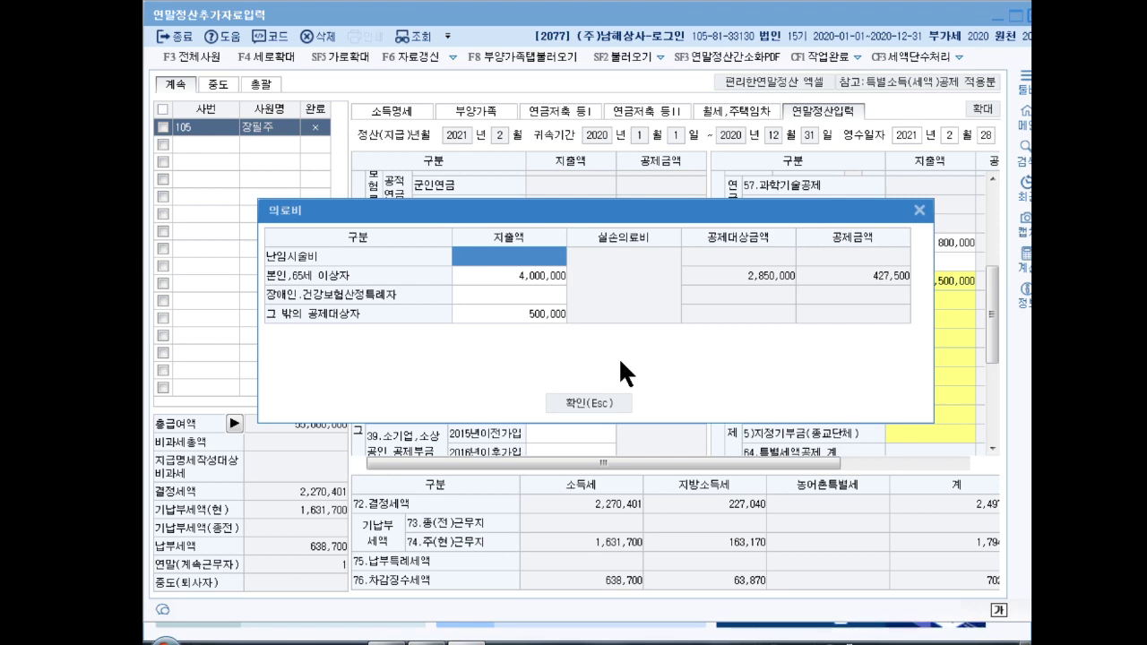
Change the 본인,65세 이상자 medical expenditure to 4,800,000 and confirm the 의료비 entries
left_click(514, 283)
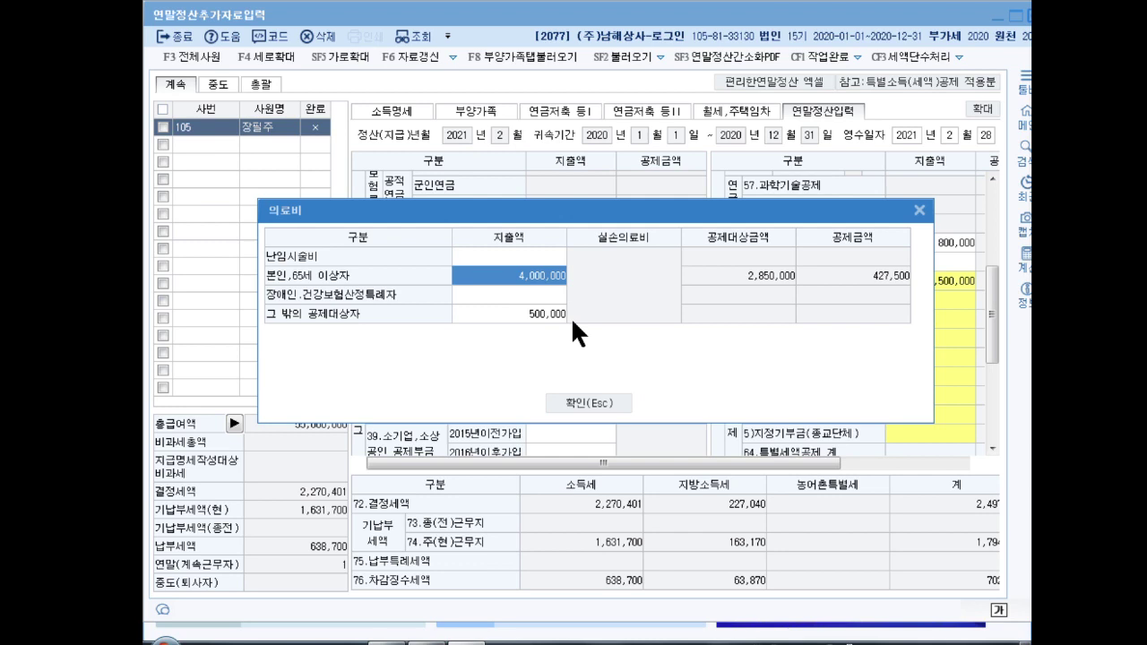
type("4800000")
key("Return")
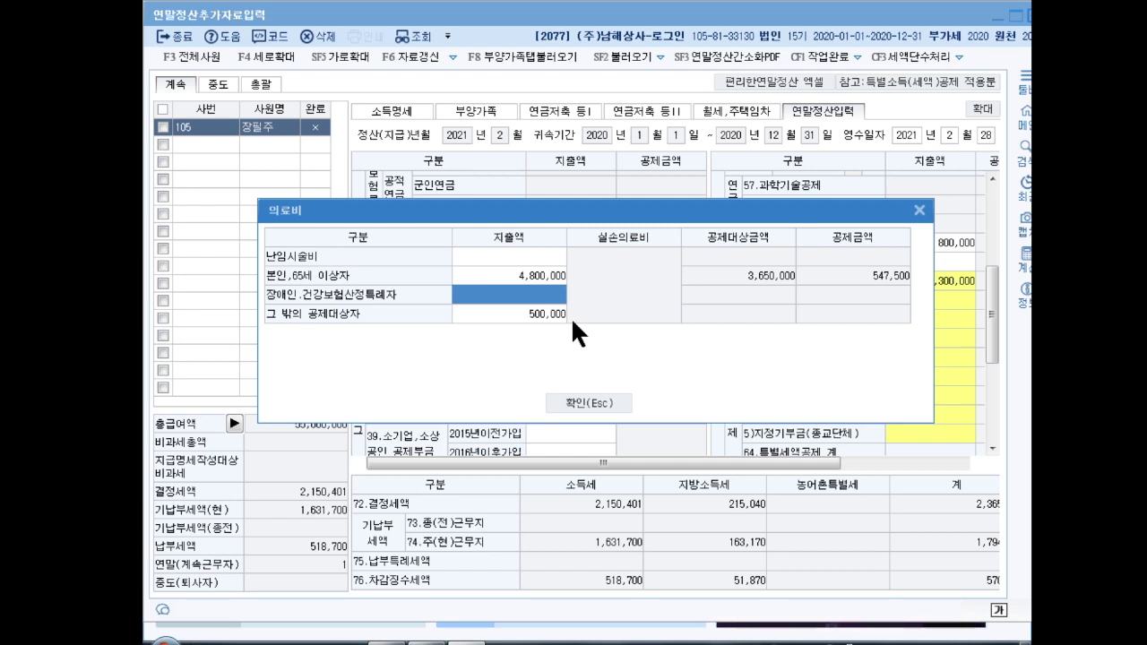
left_click(604, 401)
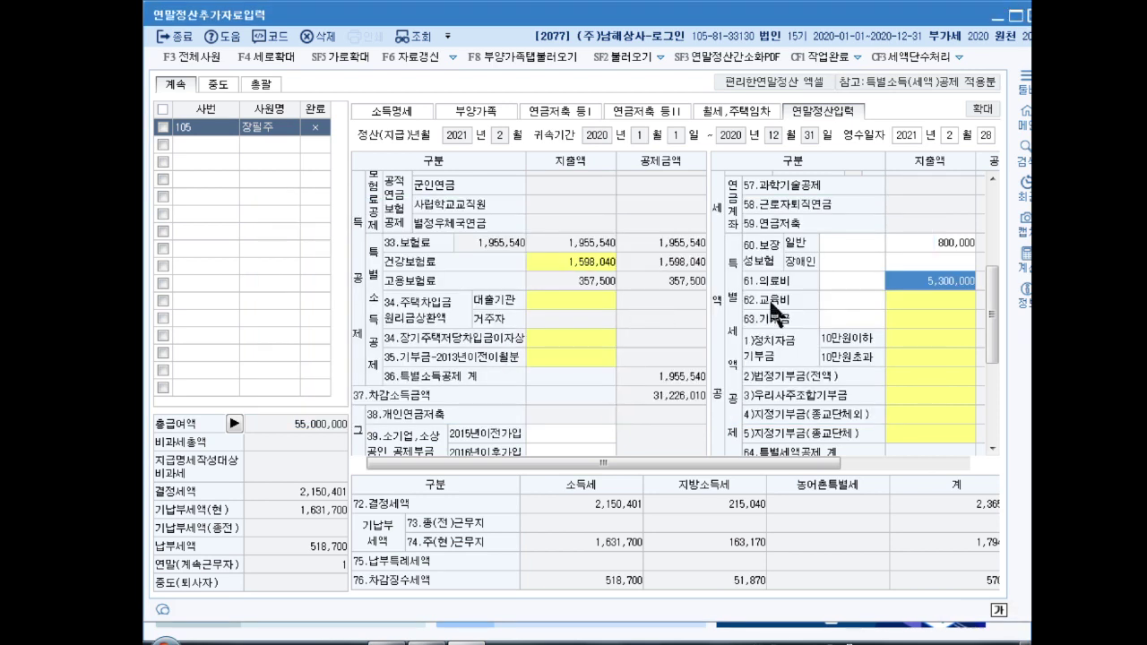
Open the 교육비 details and enter a 초중고 education expenditure of 500,000
left_click(911, 300)
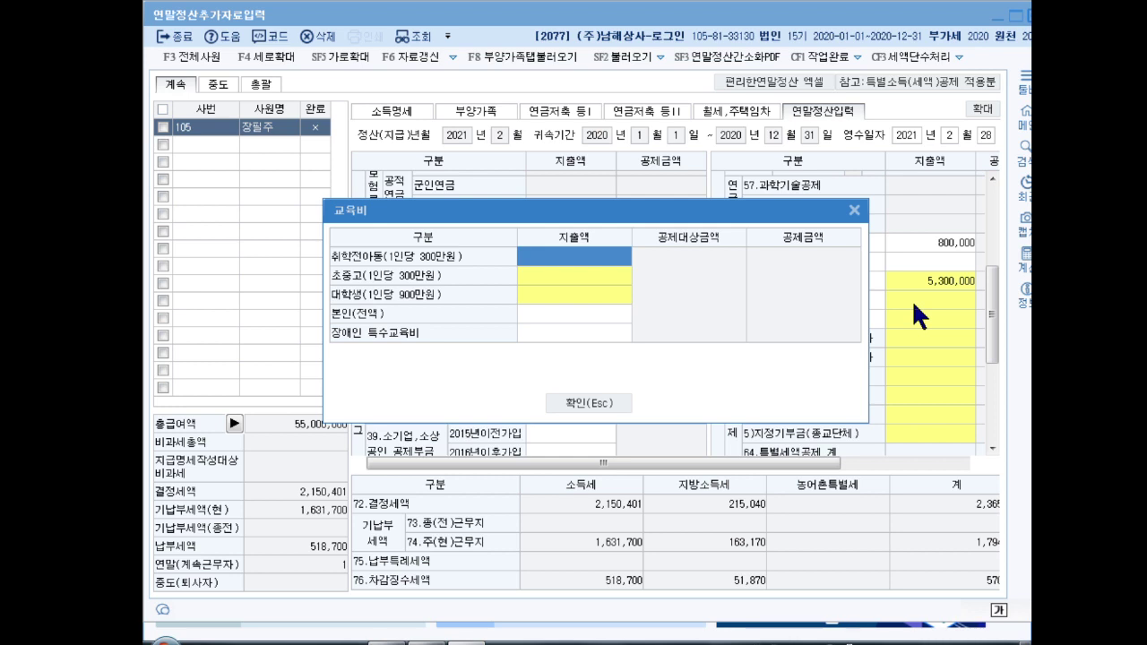
double_click(562, 273)
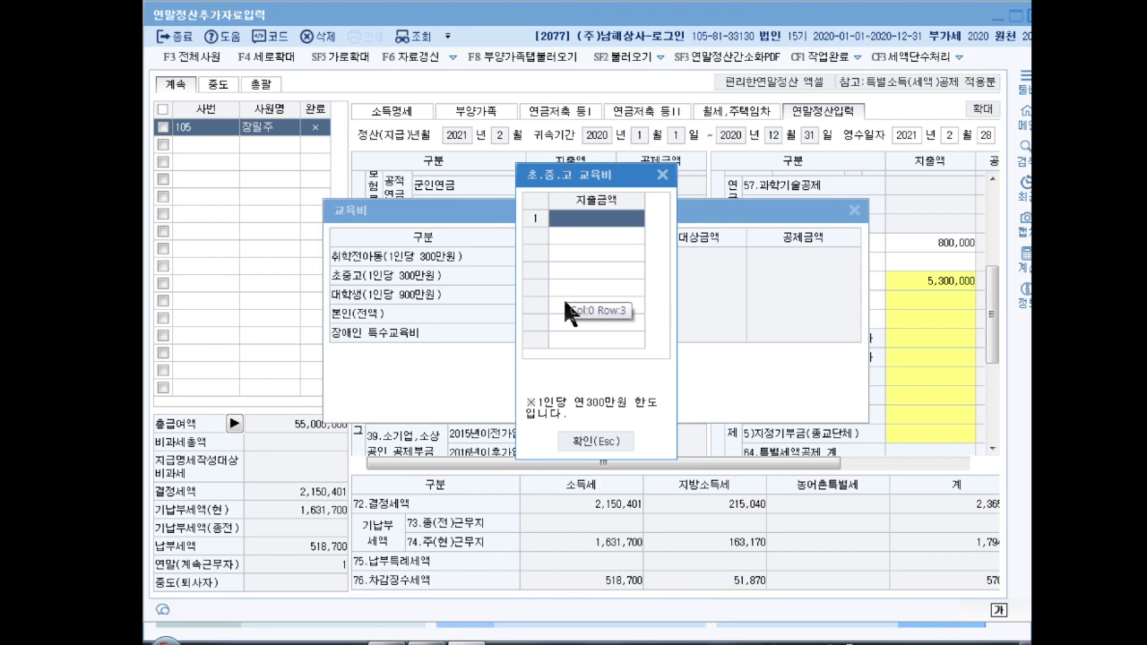
type("500000")
key("Return")
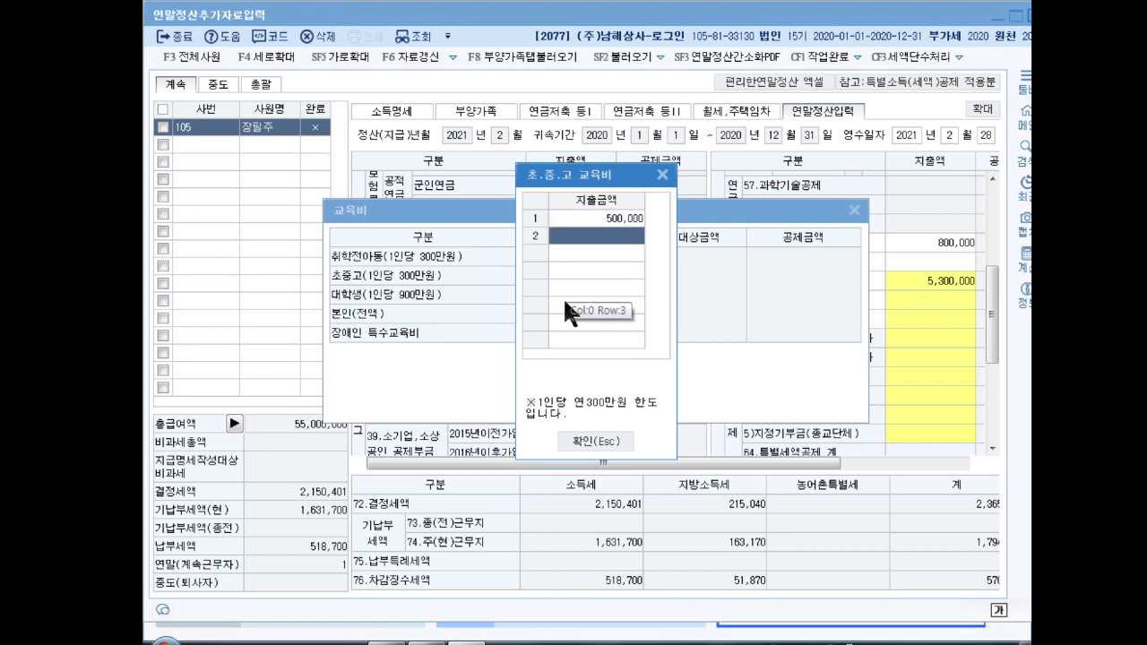
left_click(596, 438)
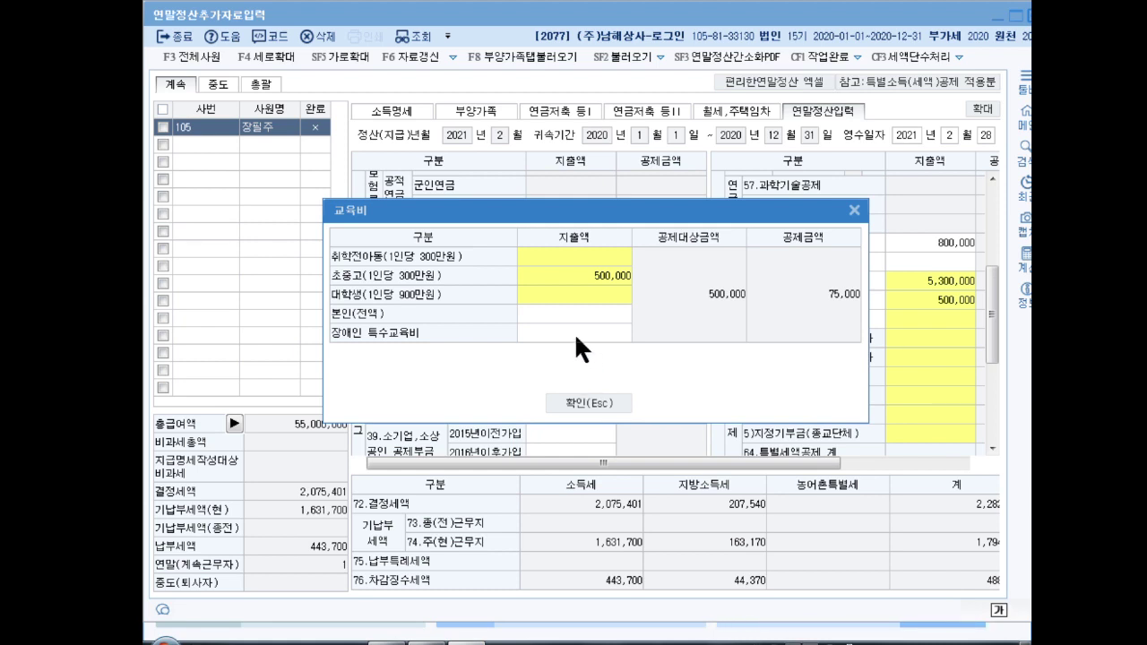
Enter a 취학전아동 education expenditure of 600,000 and confirm the 교육비 entries
double_click(574, 259)
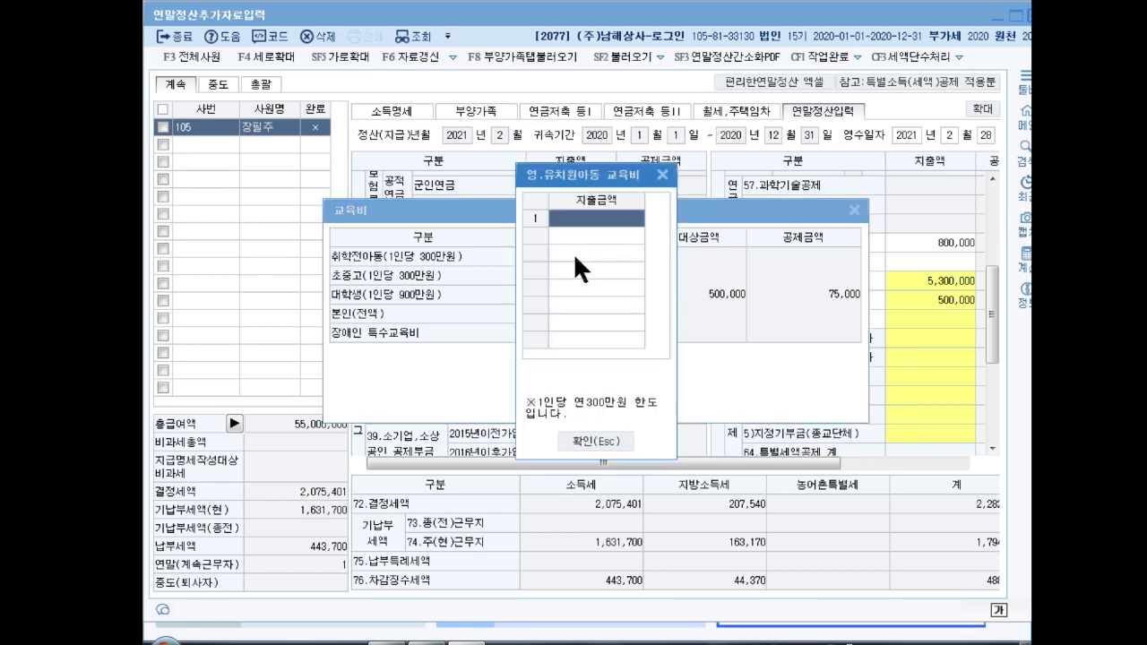
type("6000000")
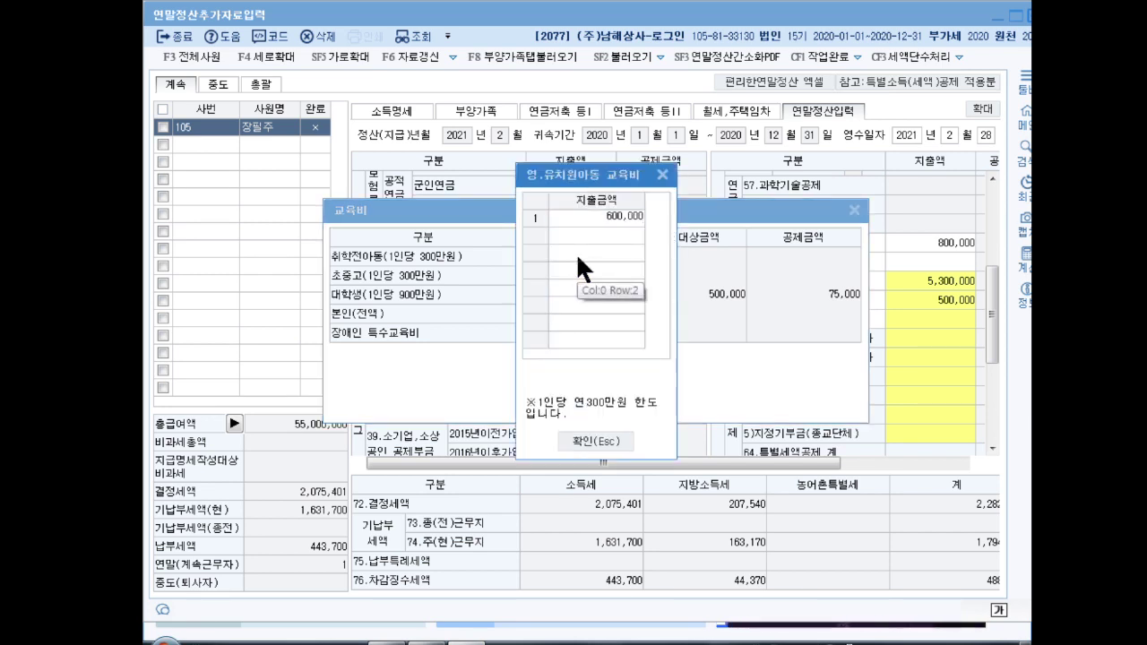
key("Return")
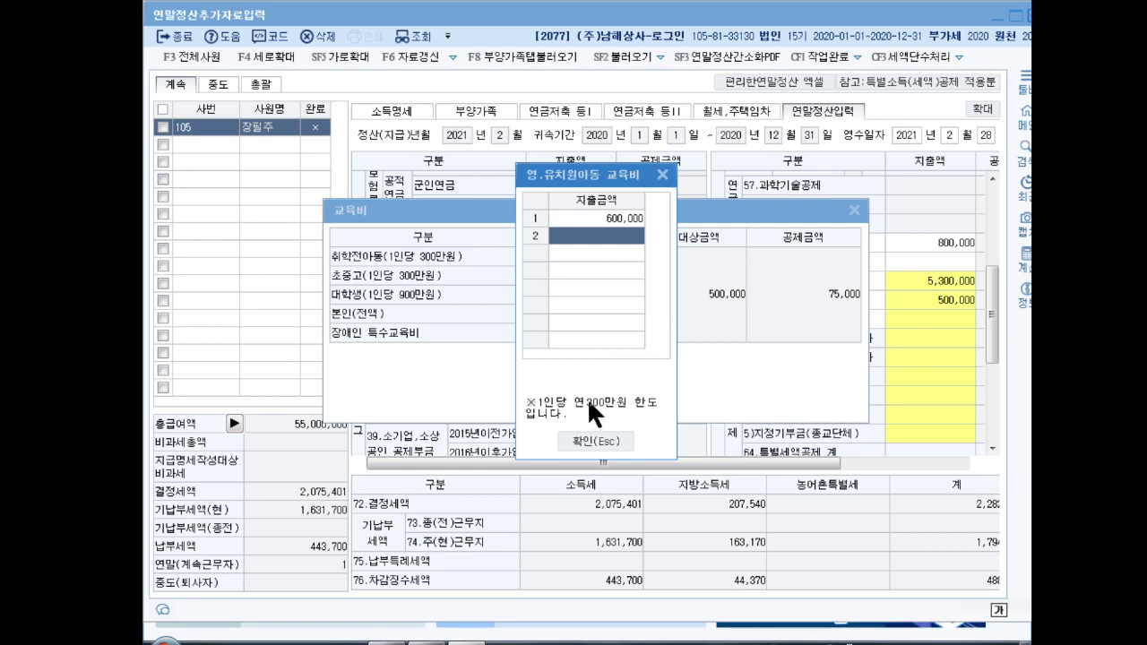
left_click(624, 441)
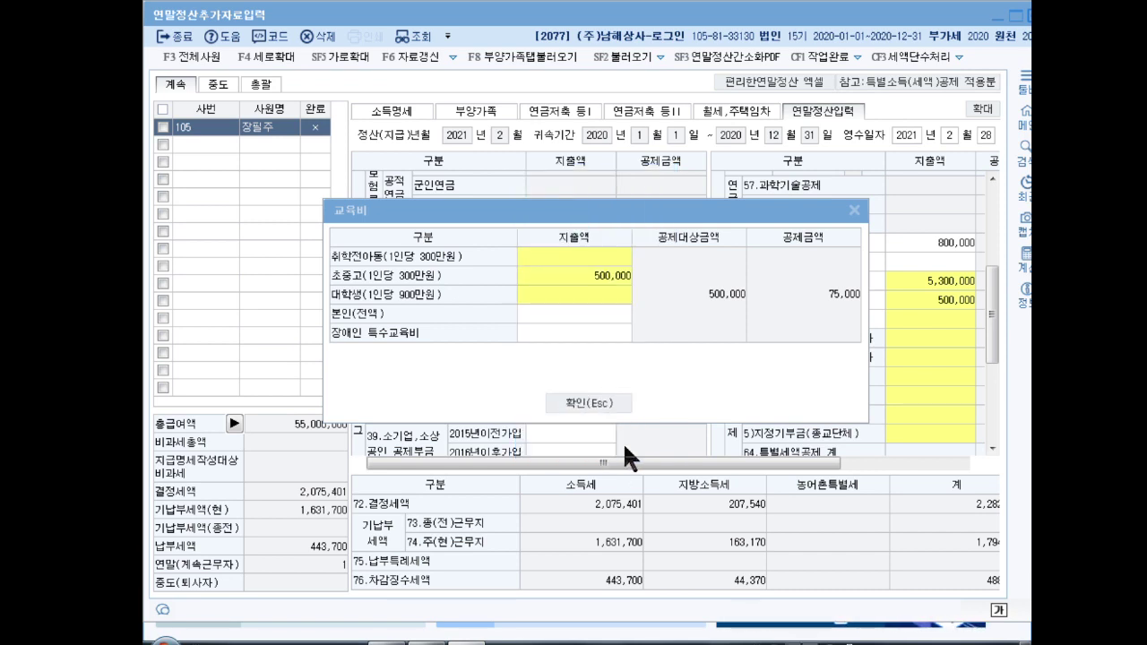
left_click(602, 397)
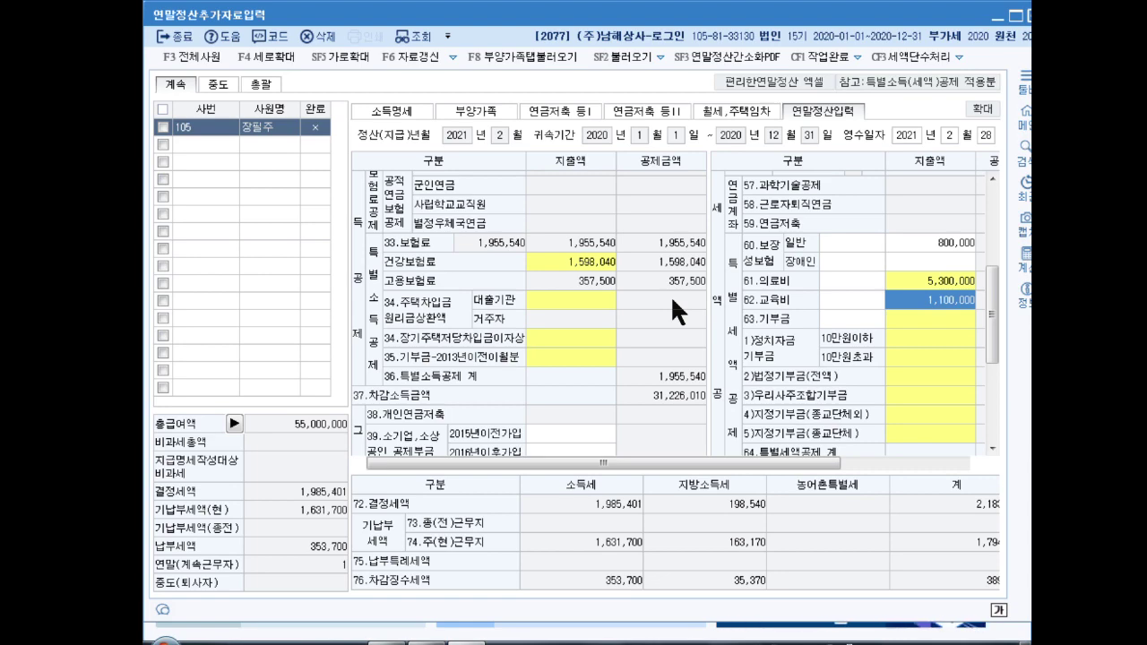
Open the 기부금 details and enter a 종교단체 당해기부금 expenditure of 200,000
left_click_drag(996, 306, 988, 369)
left_click(918, 273)
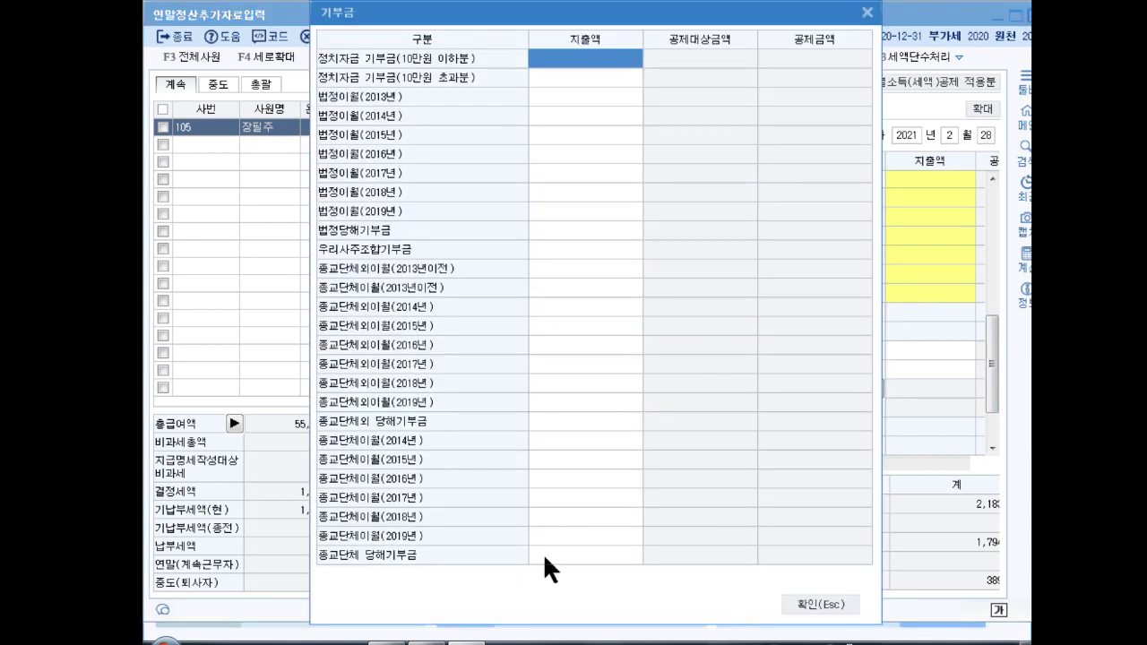
left_click(574, 555)
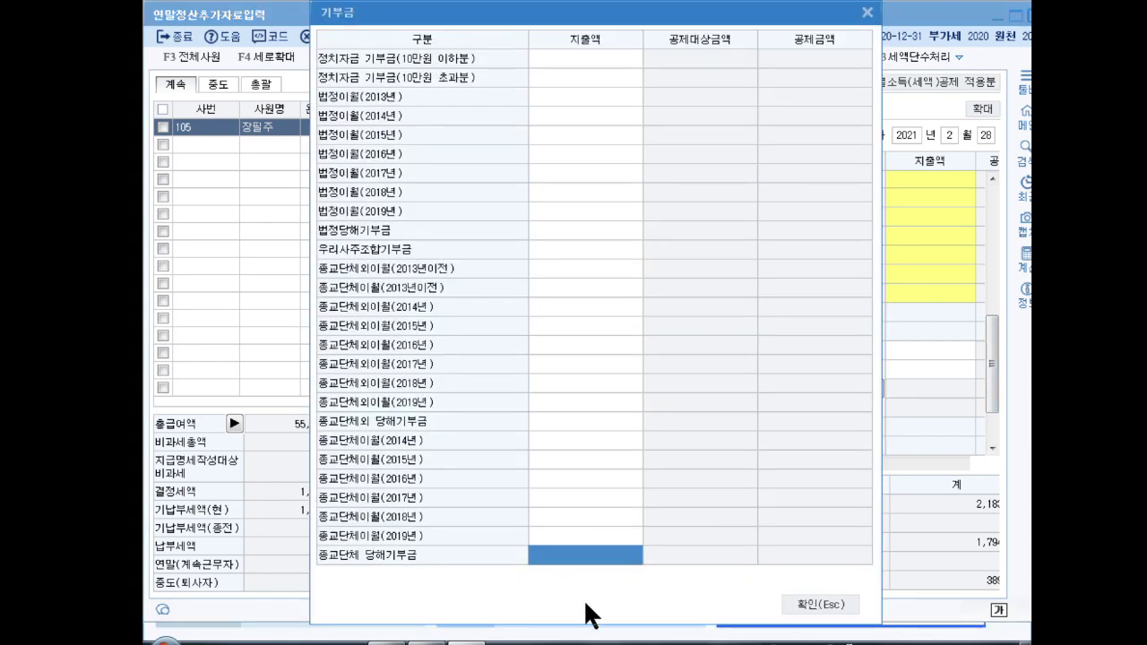
type("2000000")
key("Return")
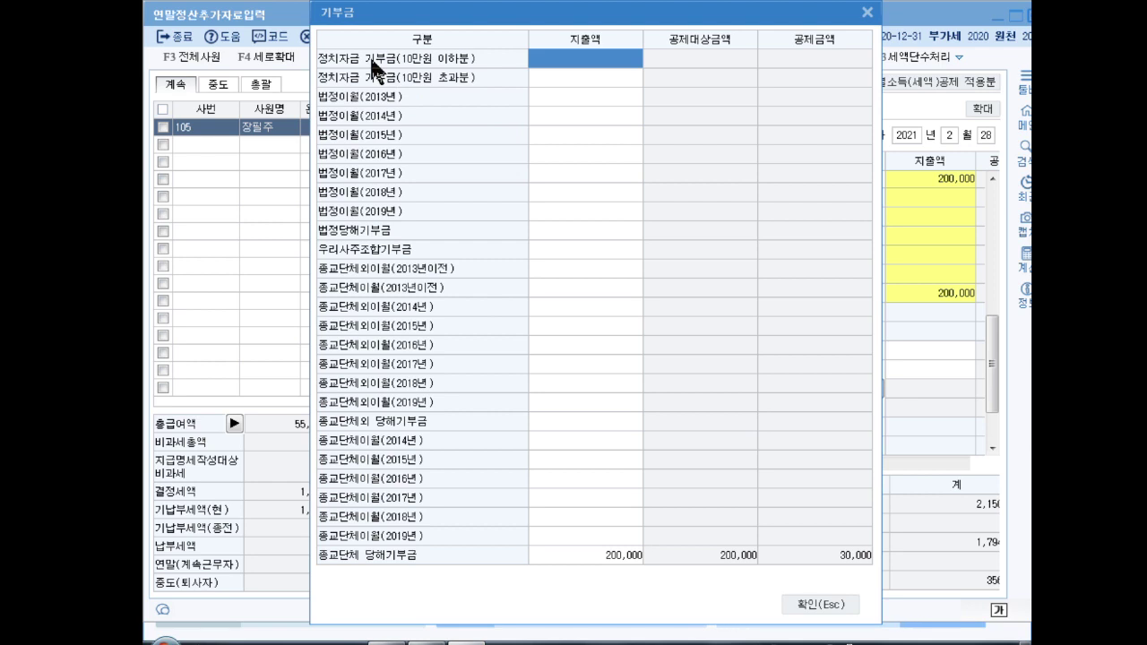
Enter 정치자금 기부금 expenditures of 100,000 for 10만원 이하분 and 150,000 for 10만원 초과분, and confirm the 기부금 entries
type("1000000")
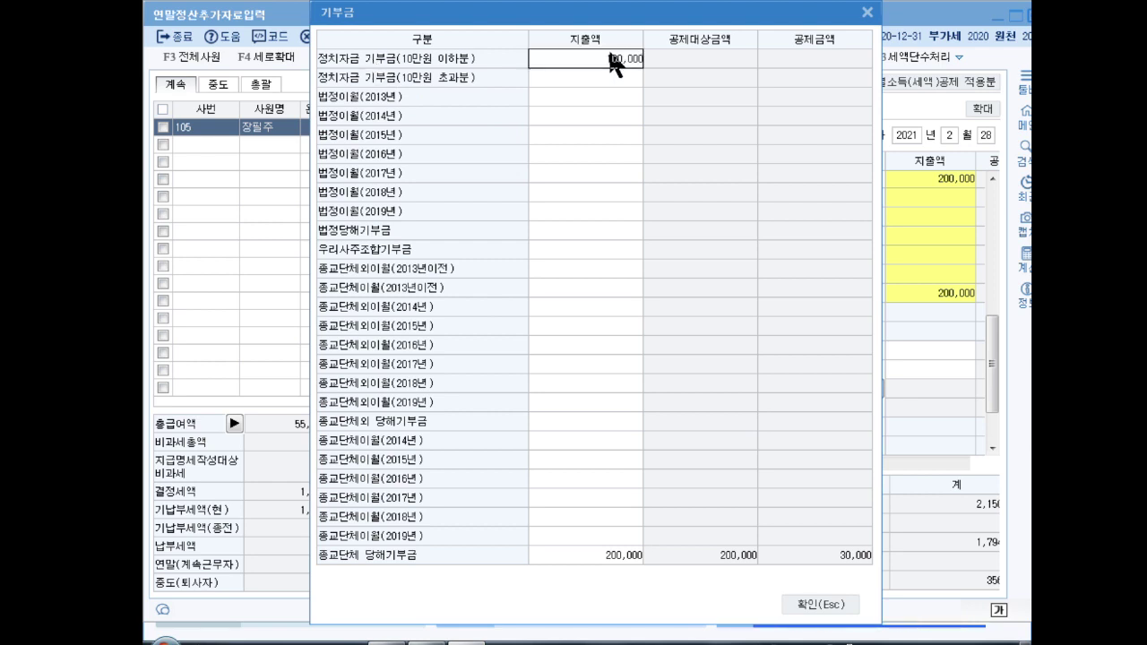
key("Return")
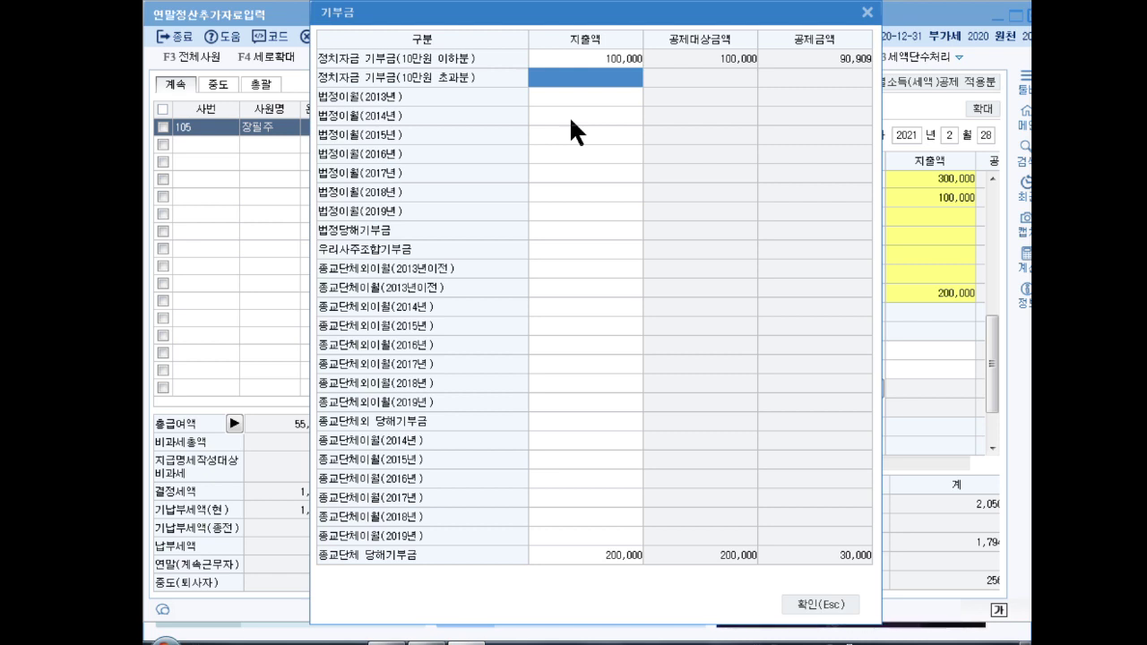
type("1500000")
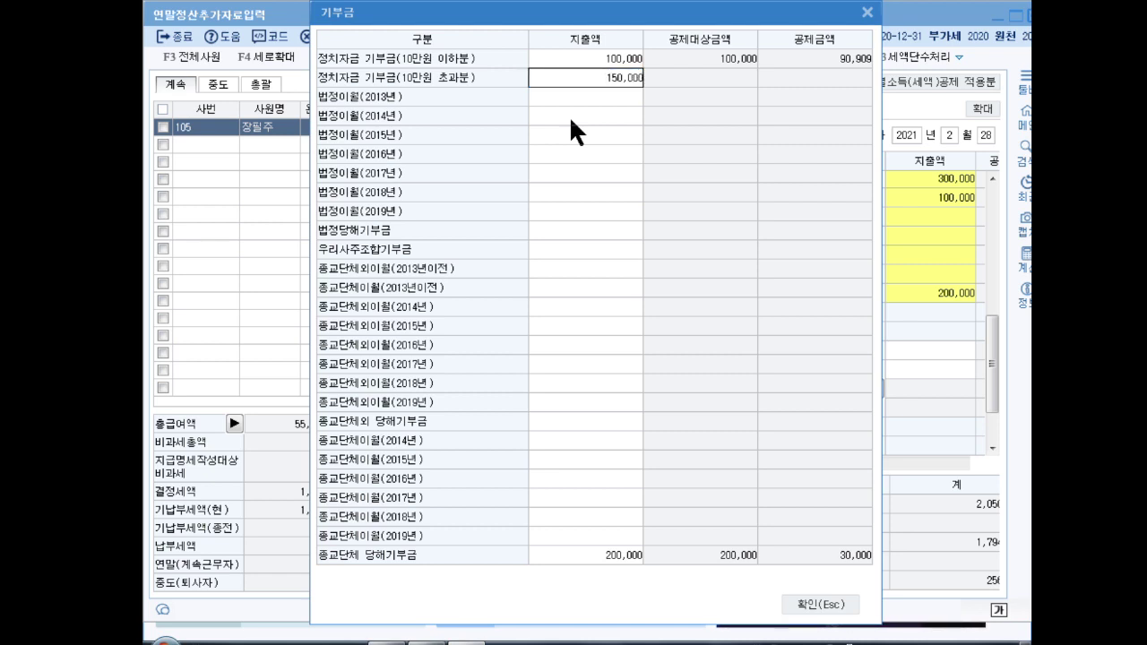
key("Return")
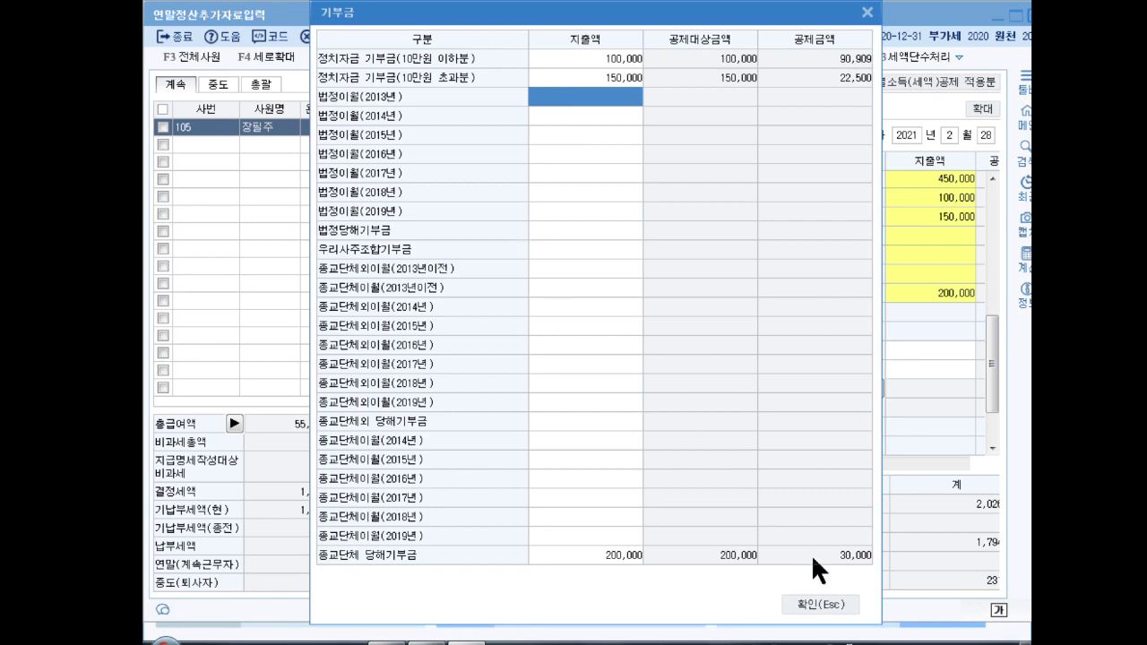
left_click(820, 604)
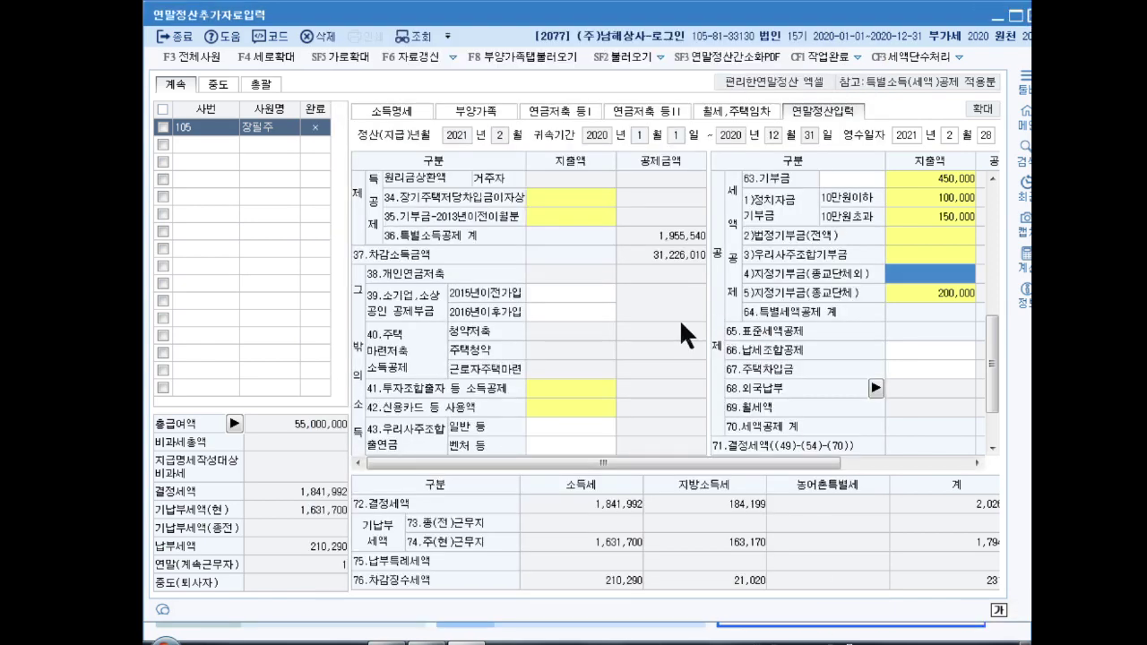
Open the 신용카드 등 사용액 details and enter 22,000,000 for 신용카드 and 5,400,000 for 직불/선불카드
left_click(575, 404)
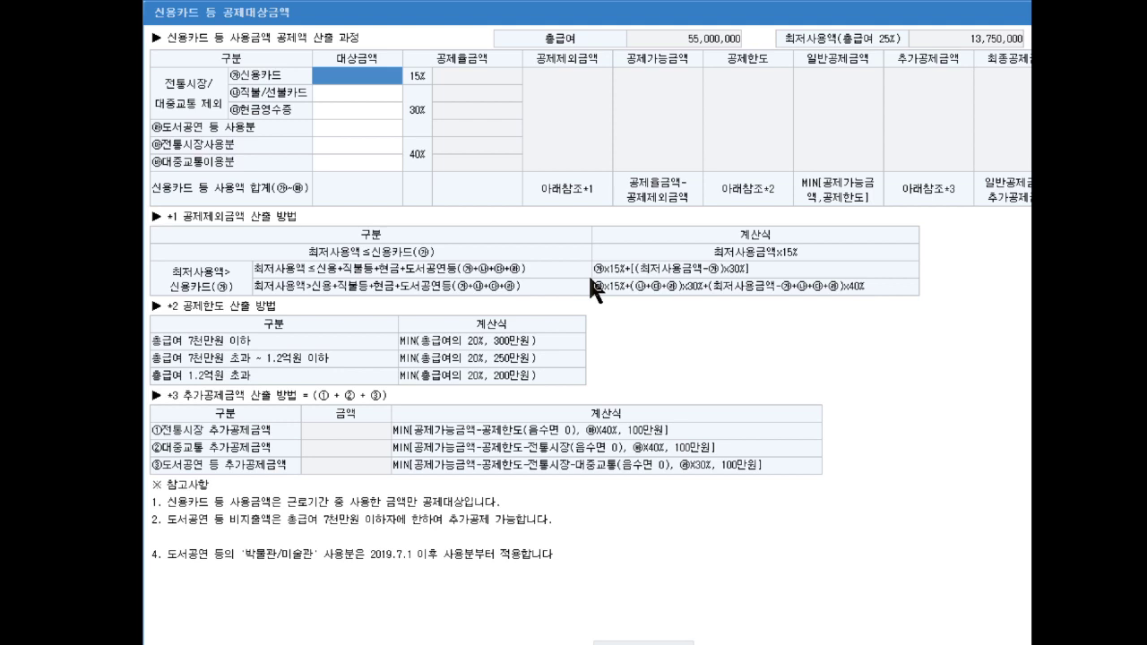
type("22000000")
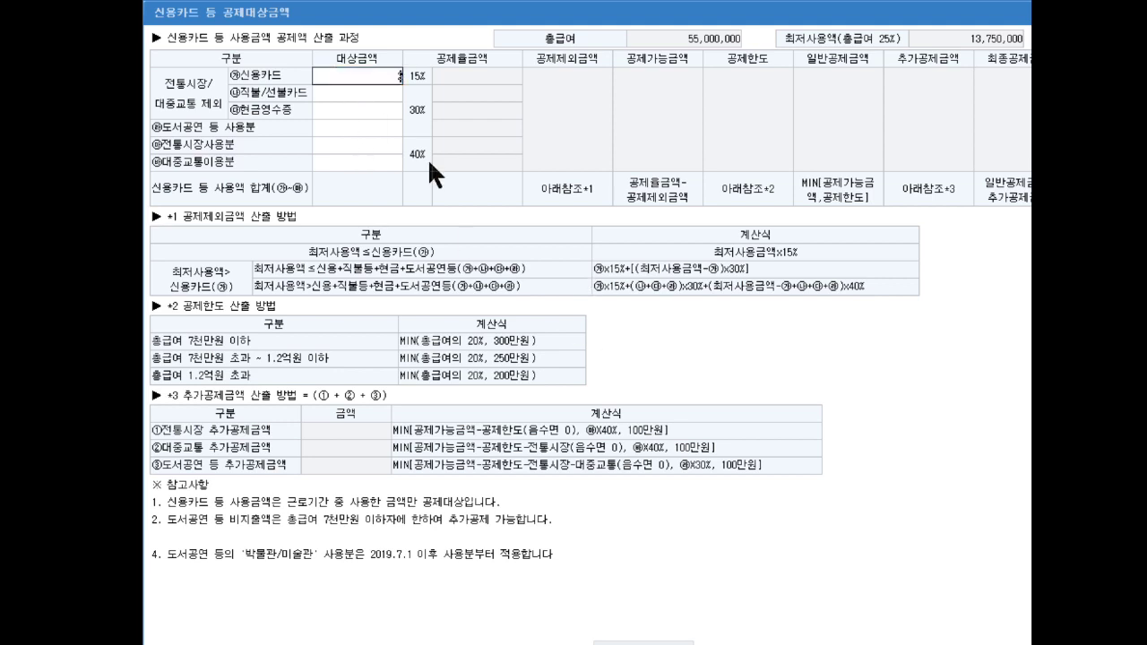
key("Return")
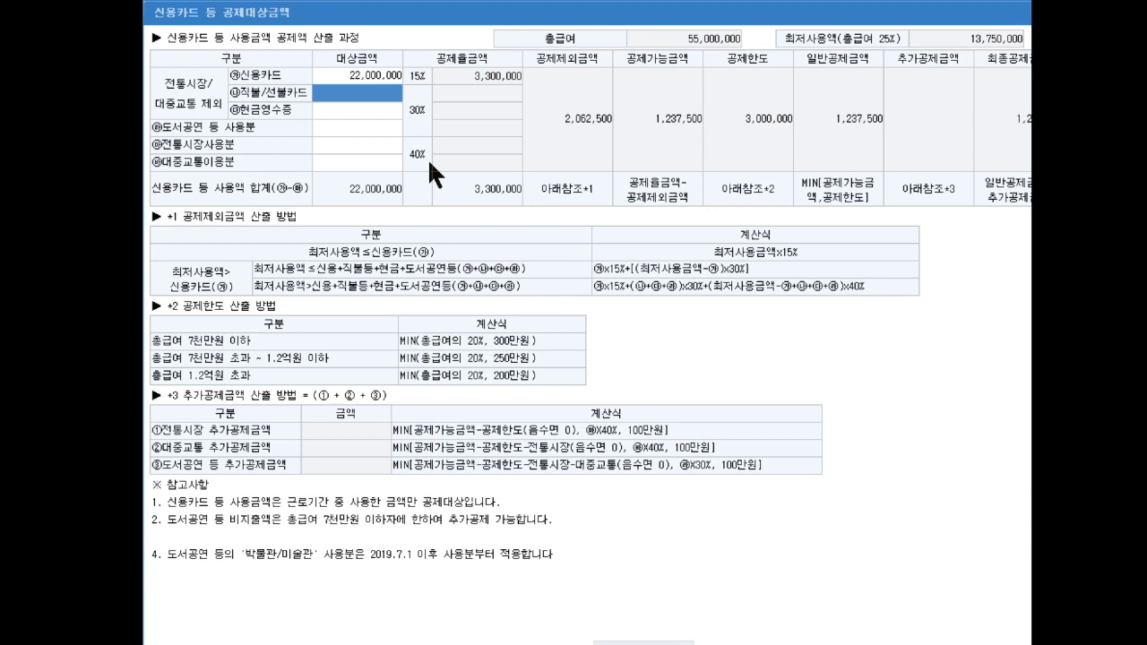
type("5400000")
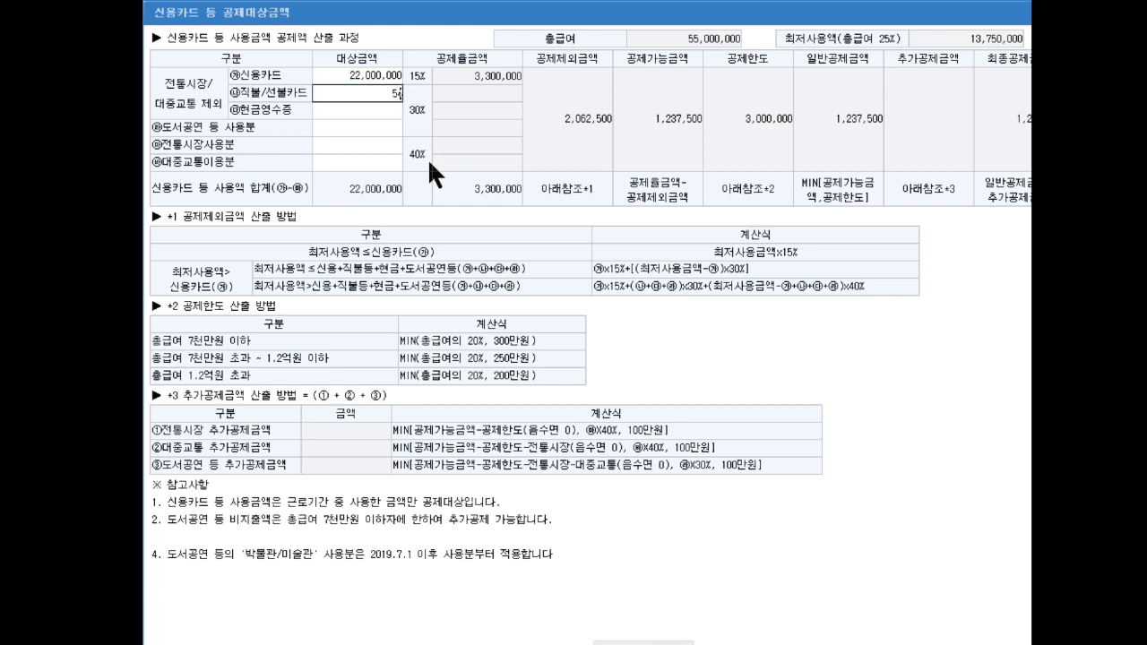
key("Return")
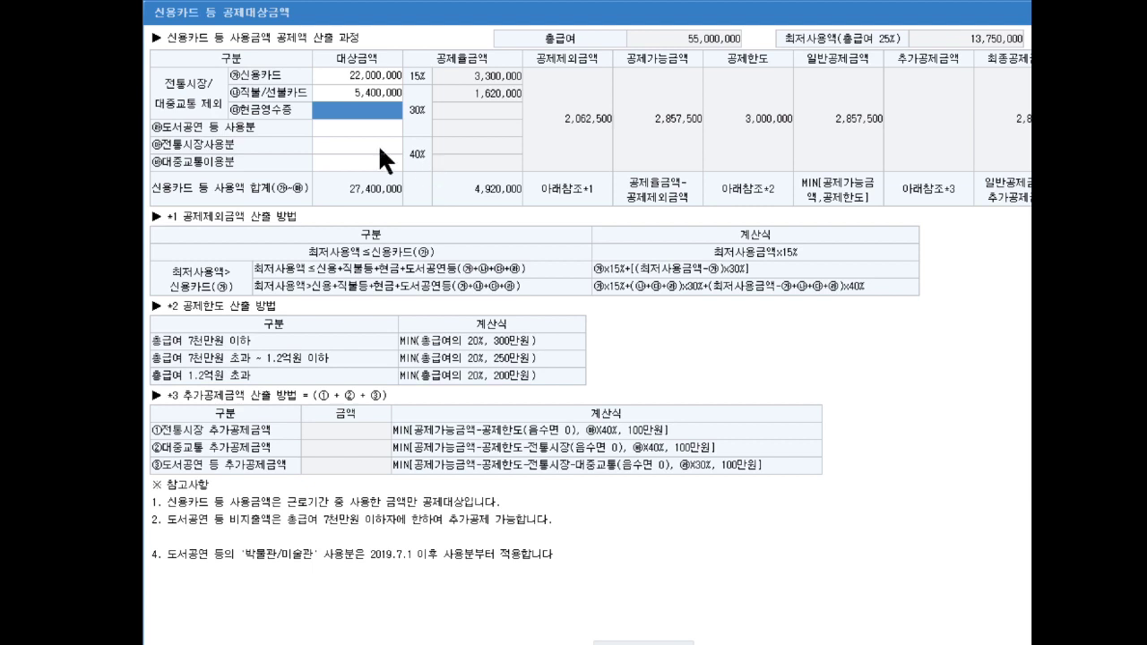
Enter 250,000 for 현금영수증 and 300,000 for 전통시장사용분, and confirm the card usage entries
type("2500000")
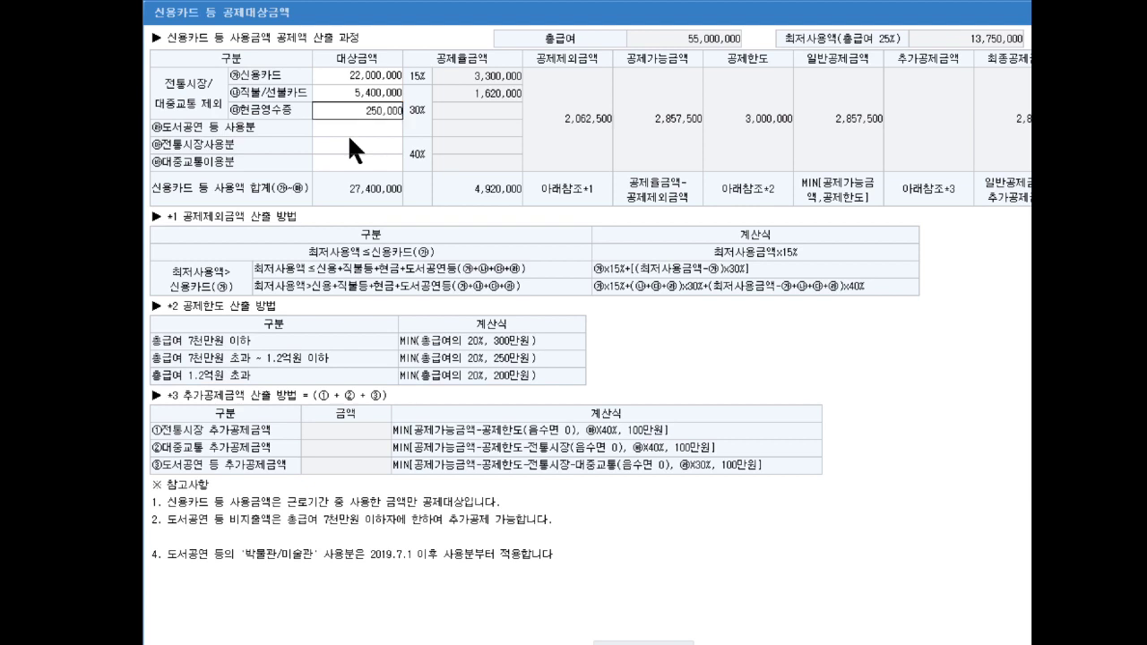
key("Return")
left_click(350, 141)
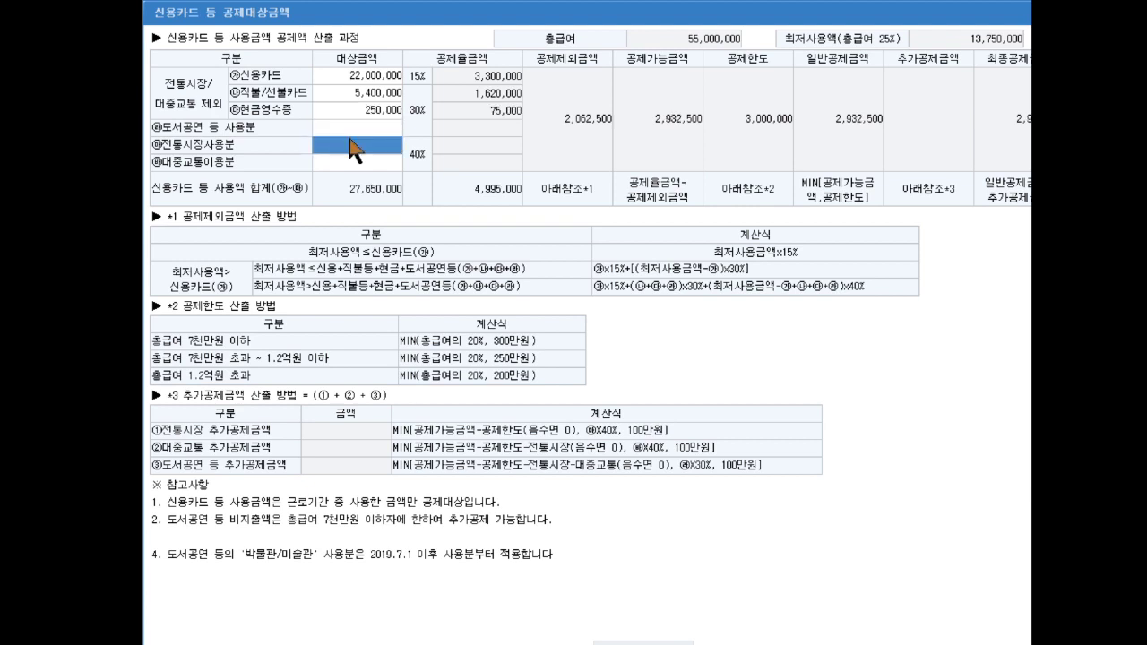
type("3000000")
key("Return")
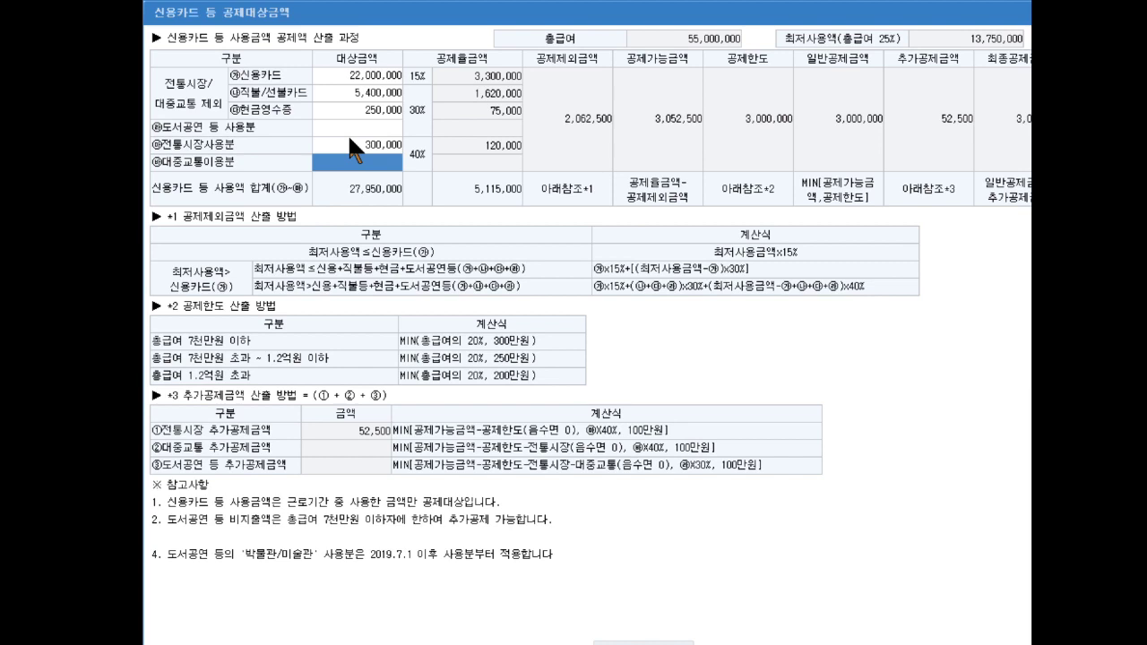
left_click(644, 640)
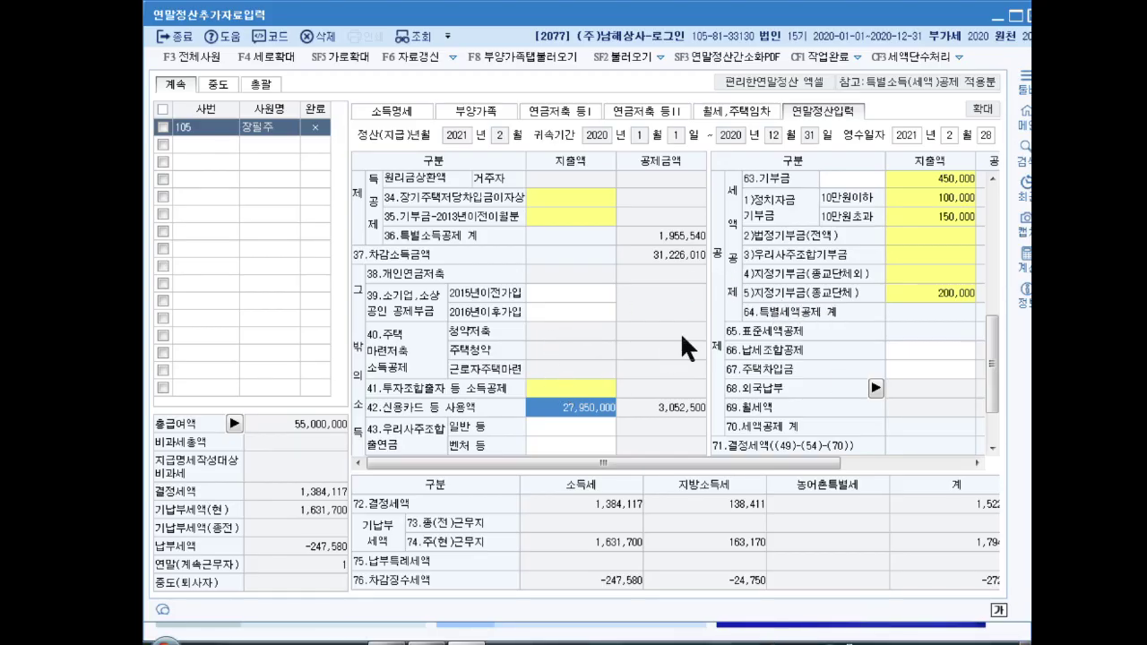
Add a 2.연금저축 entry to the 연금저축계좌 section of 연금저축 등Ⅰ with (주) 우리은행 as the financial company
left_click(573, 114)
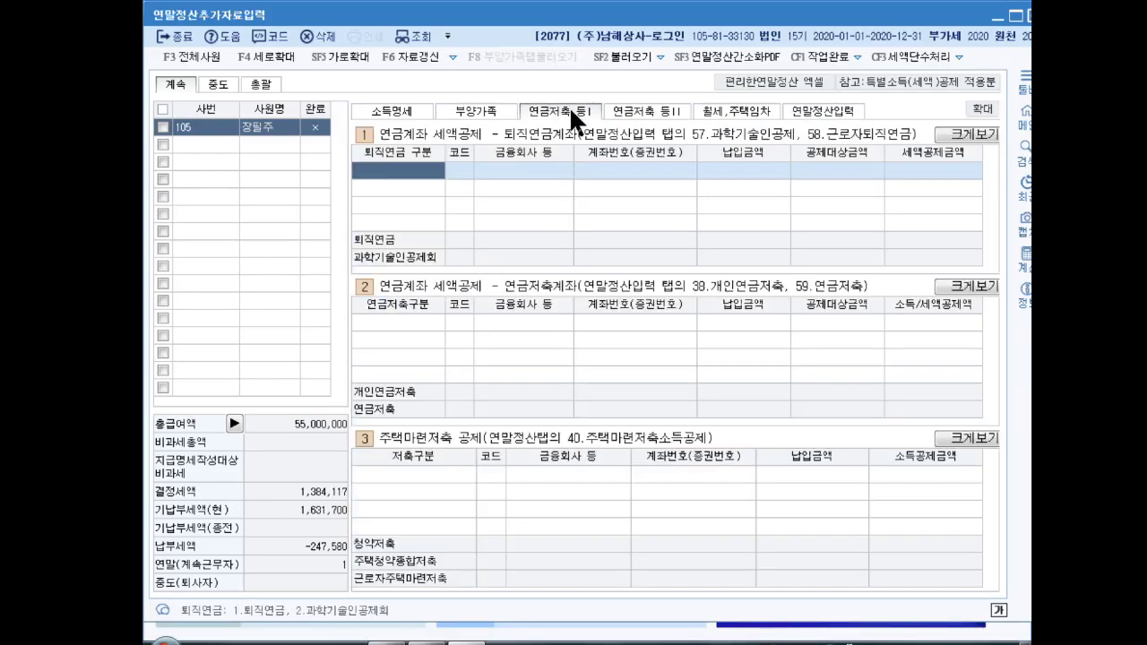
left_click(424, 321)
left_click(471, 336)
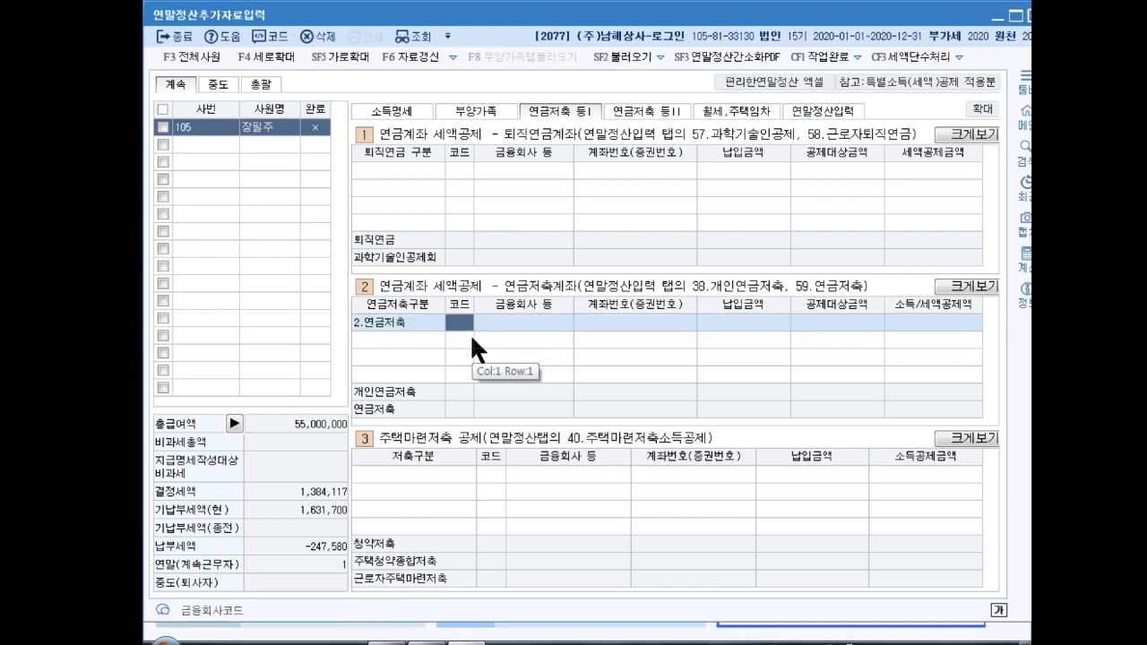
key("F2")
type("우리")
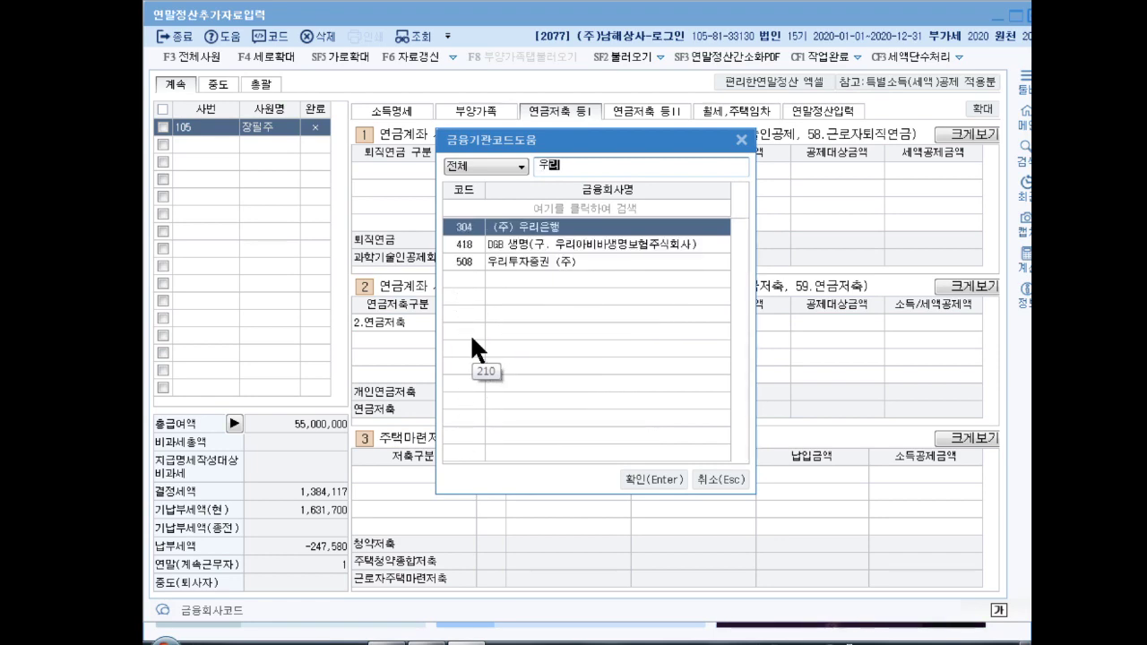
key("Return")
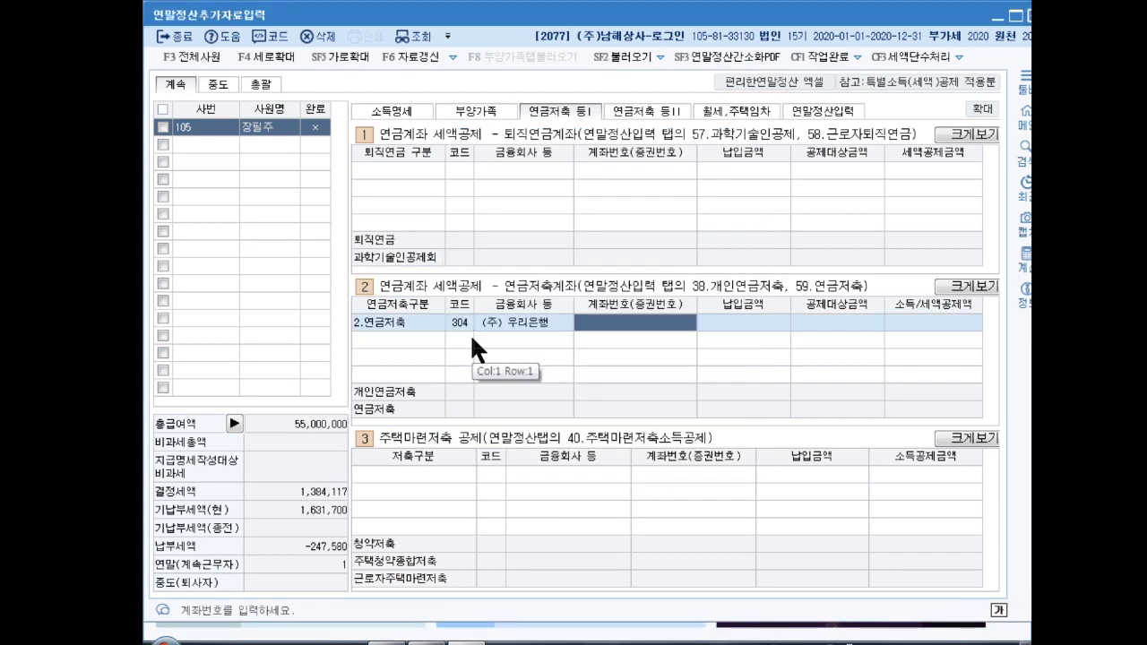
Enter the account number and a 납입금액 of 3,000,000 for the 우리은행 연금저축 entry
type("123-")
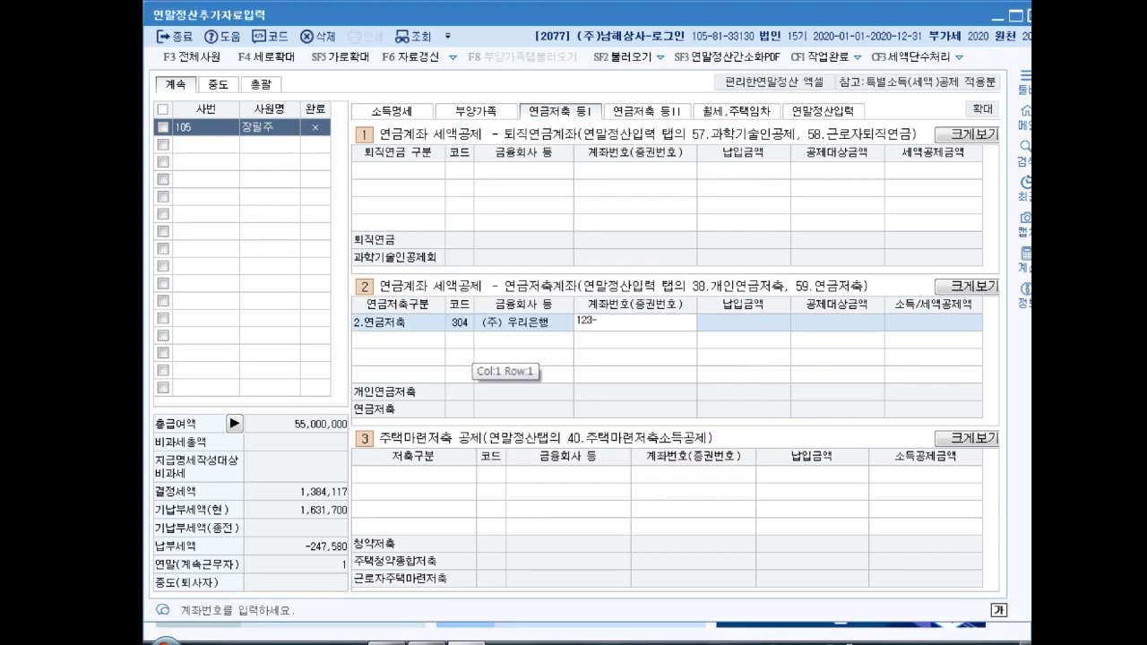
type("4567-890")
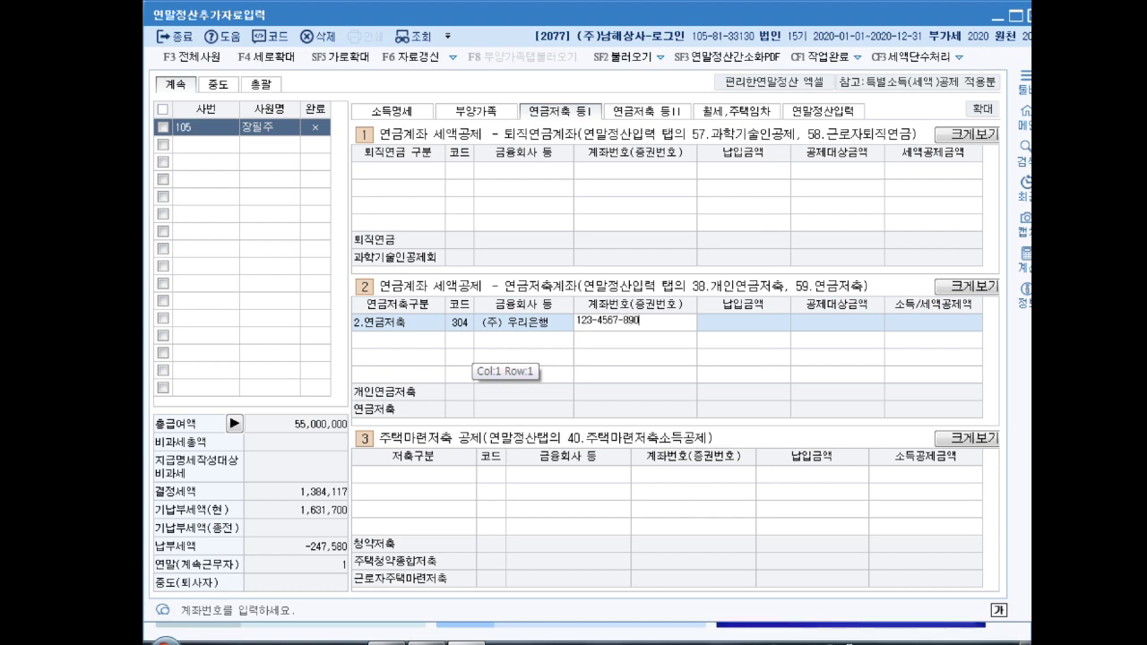
type("00")
key("Return")
type("3000000")
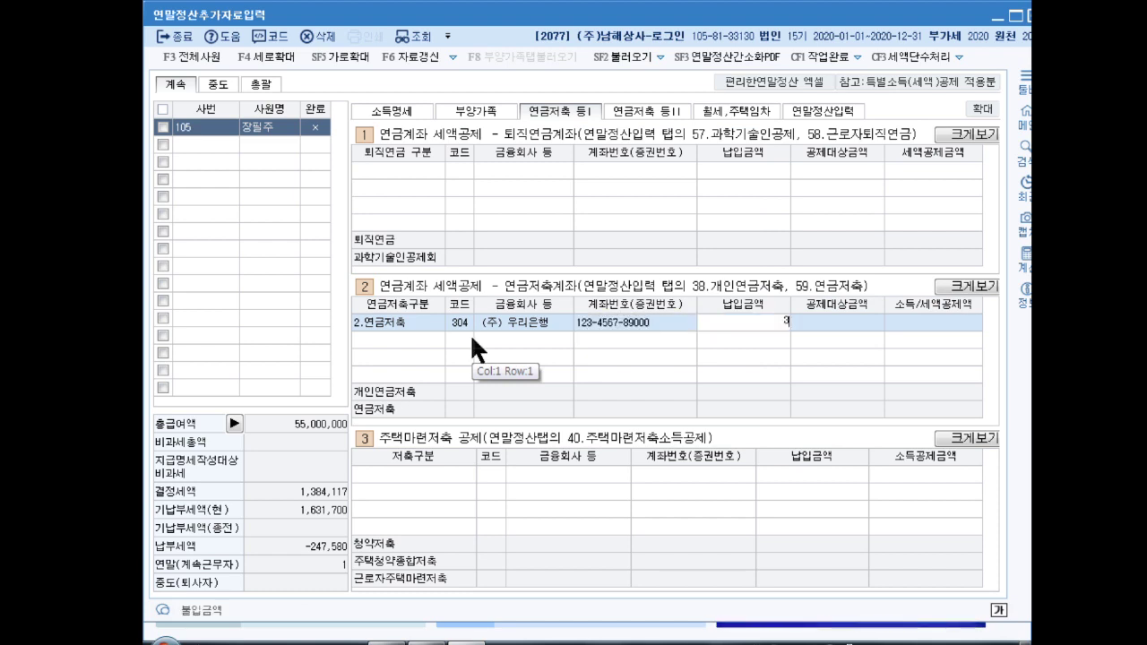
key("Return")
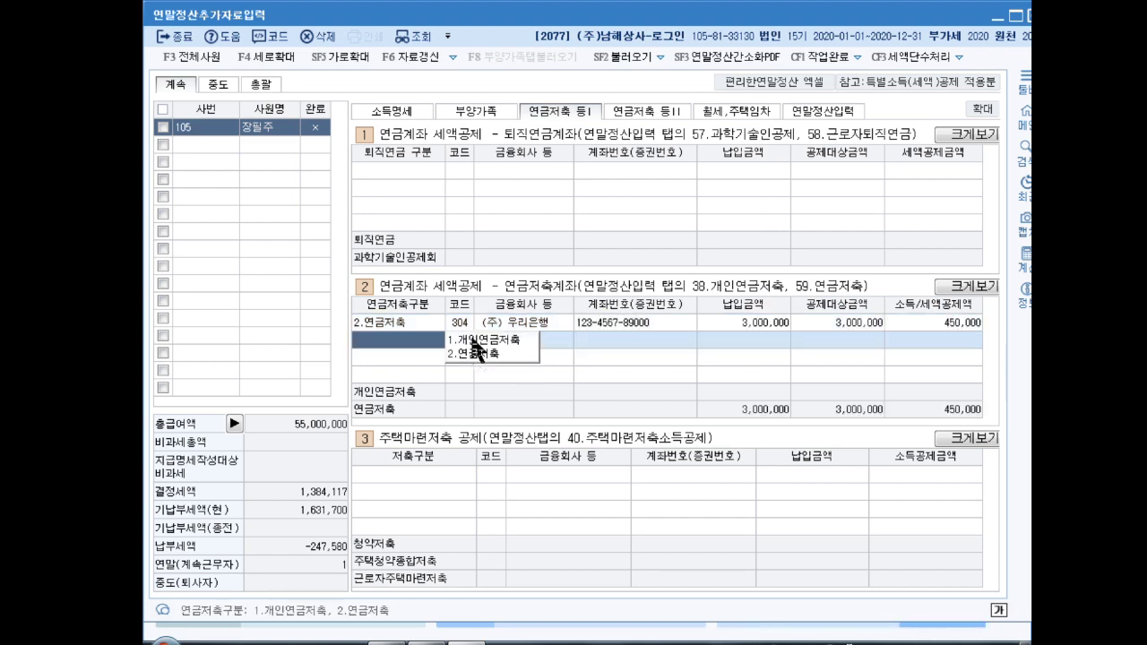
key("Up")
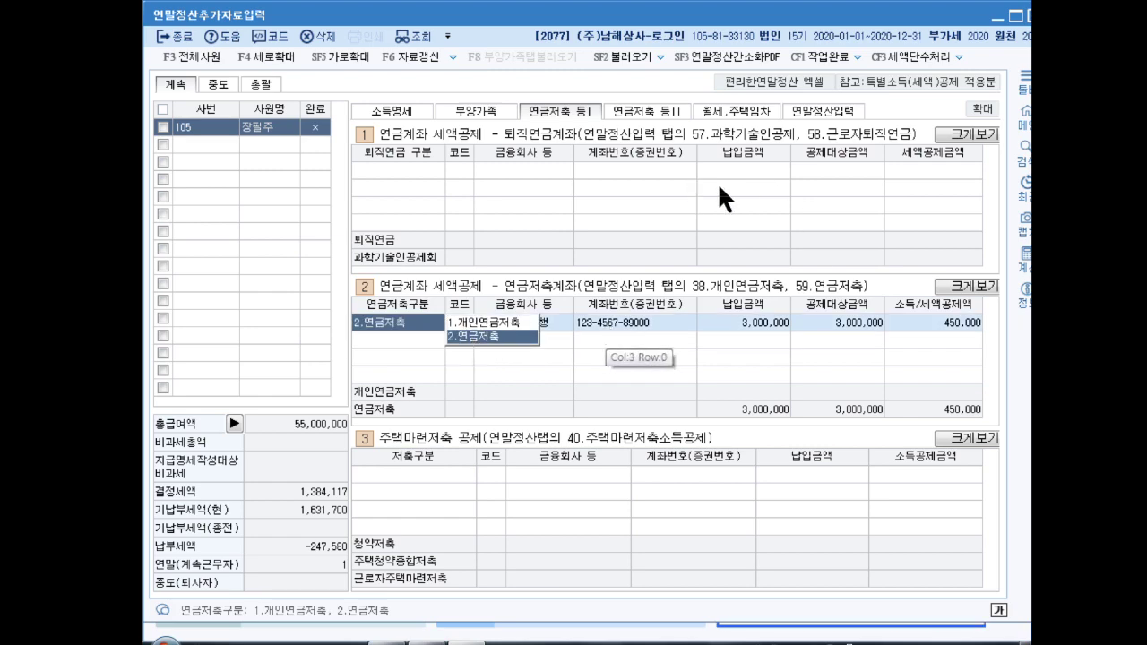
Return to 연말정산입력 and check the 59.연금저축 expenditure line
left_click(813, 111)
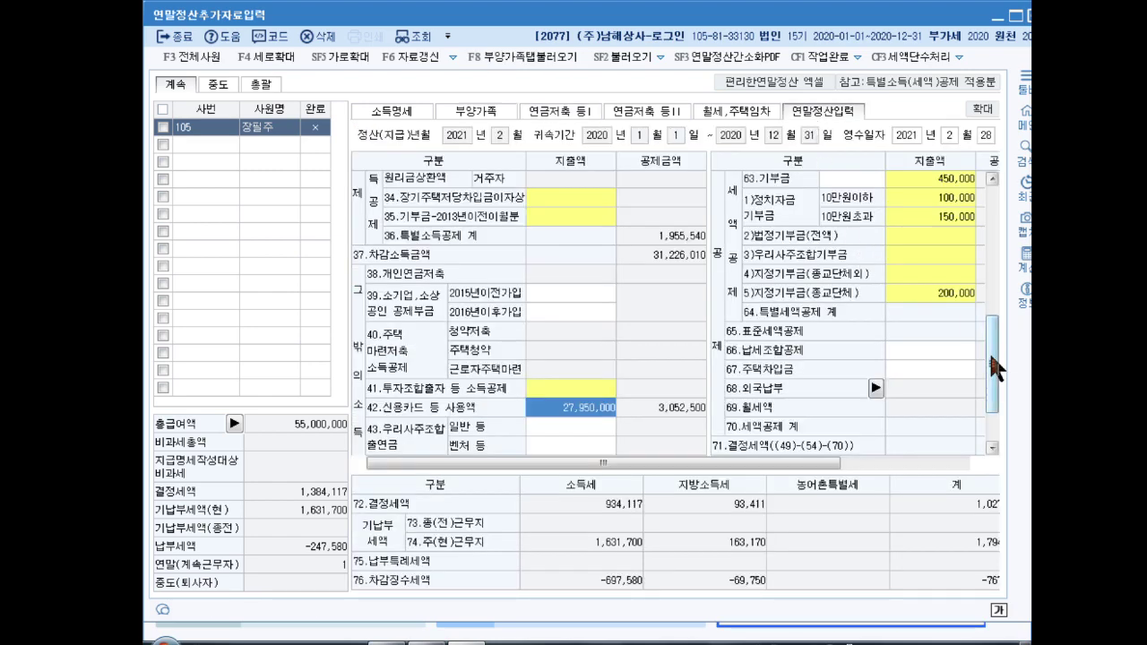
left_click_drag(989, 351, 991, 278)
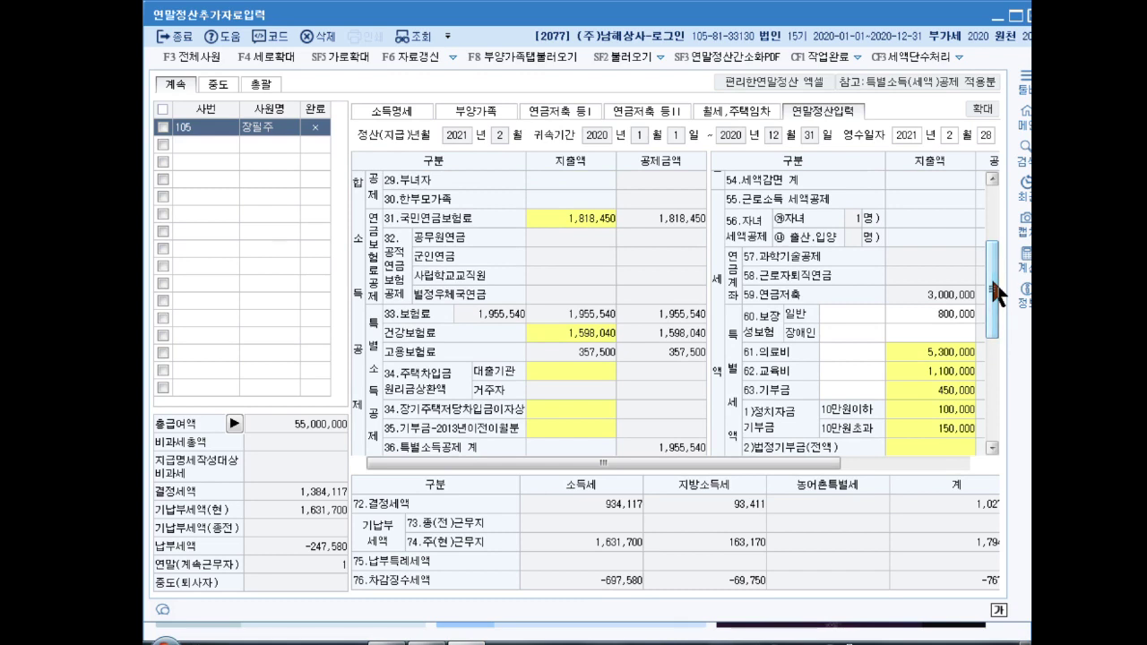
mouse_move(724, 278)
left_mouse_down()
mouse_move(946, 314)
mouse_move(982, 308)
left_mouse_up()
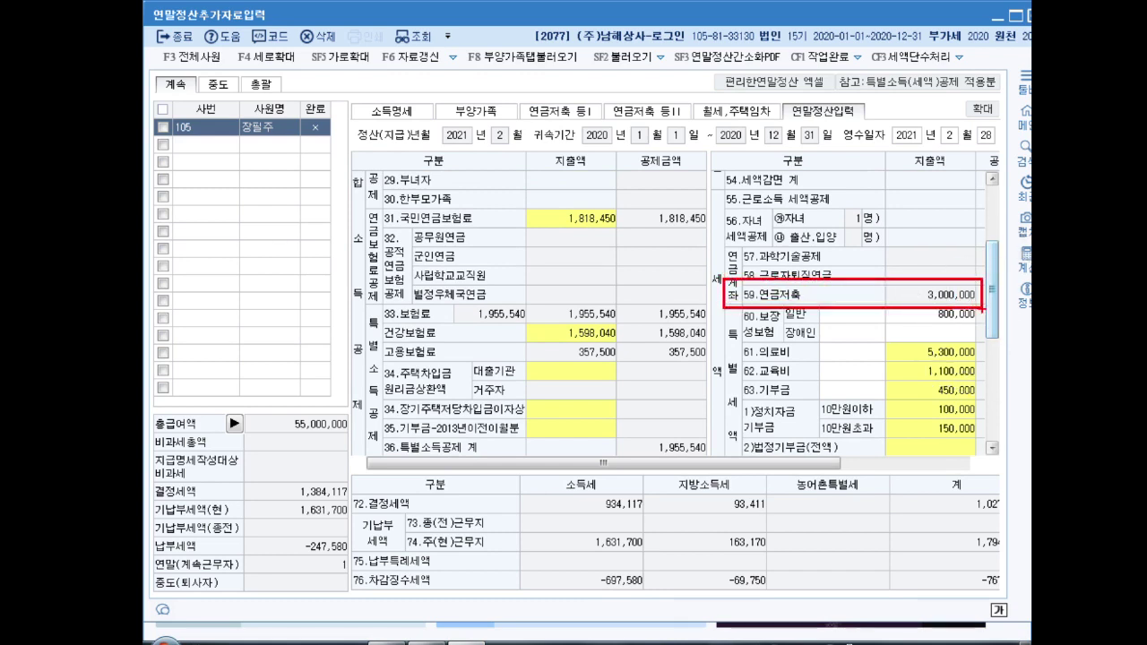